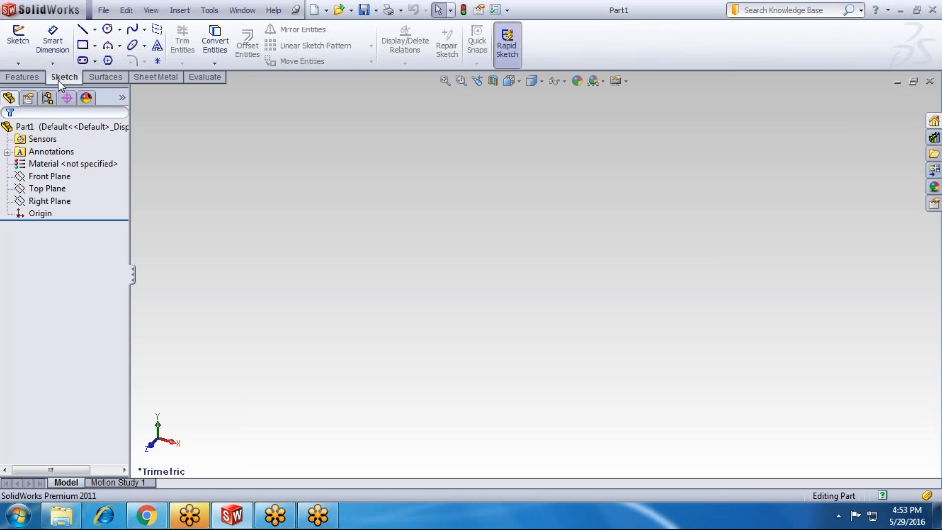
# Close the open part and create a new part document
pyautogui.click(15, 77)
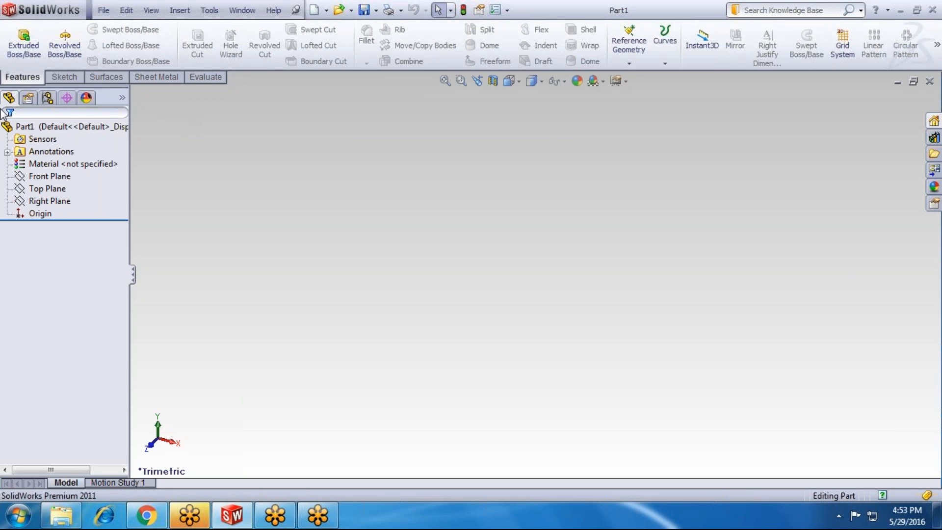
pyautogui.click(930, 82)
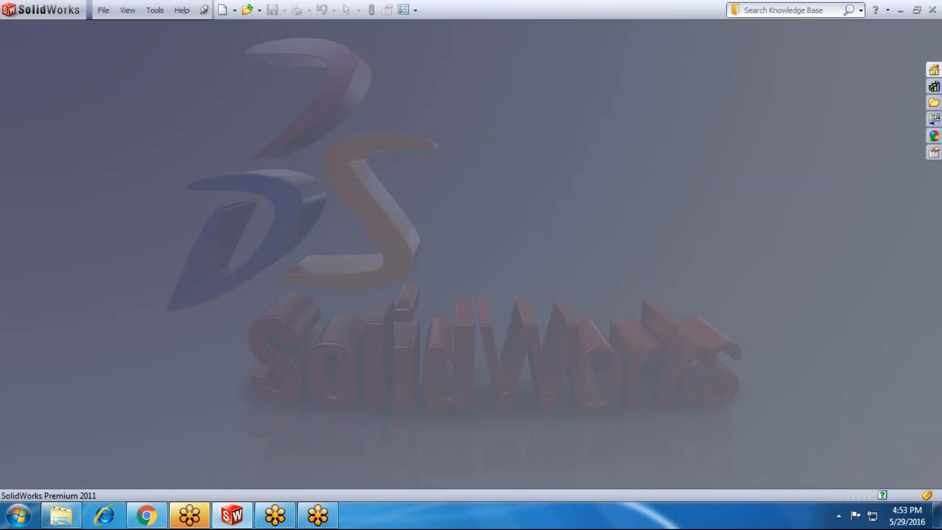
pyautogui.hotkey('ctrl', 'n')
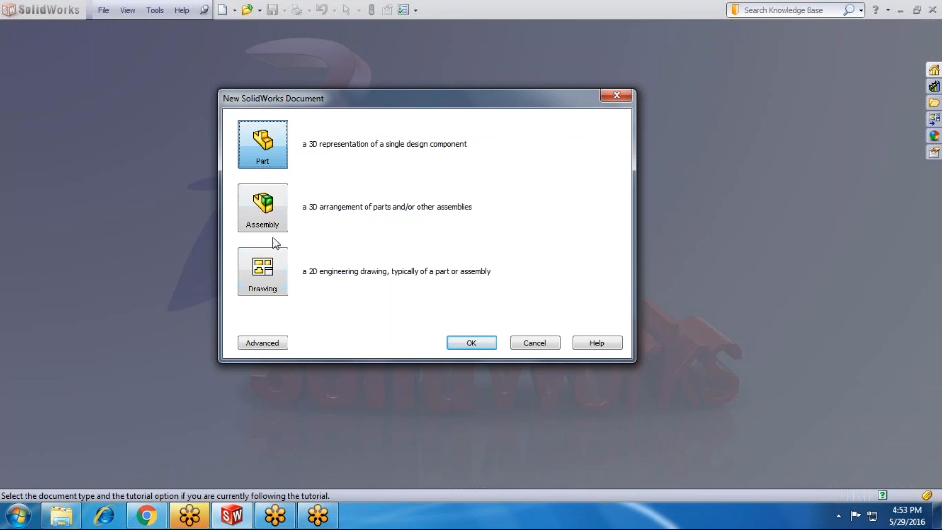
pyautogui.click(472, 343)
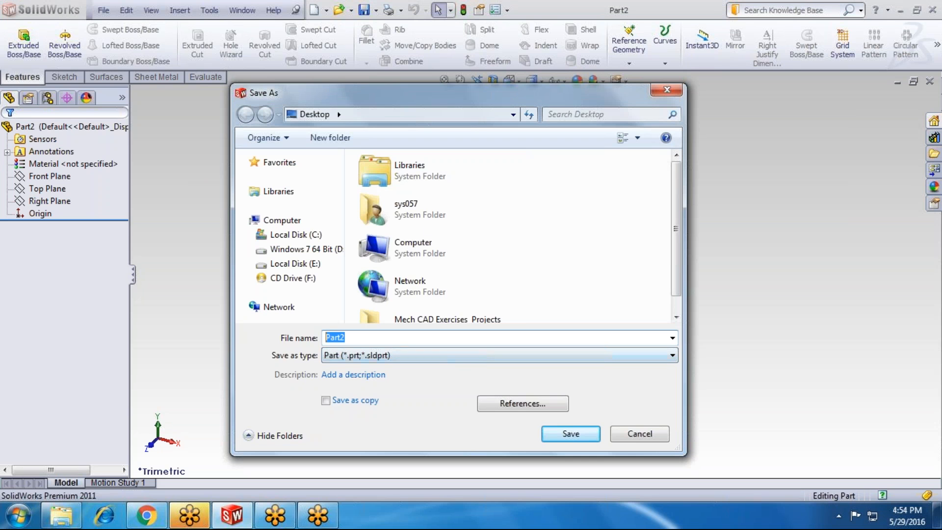
# Save the new part to the Desktop as Solid_part
pyautogui.click(396, 277)
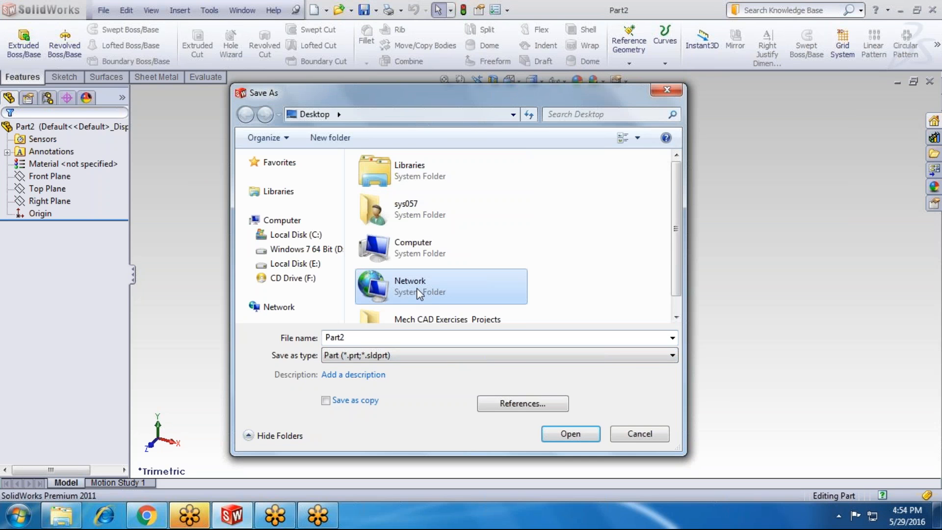
pyautogui.click(608, 255)
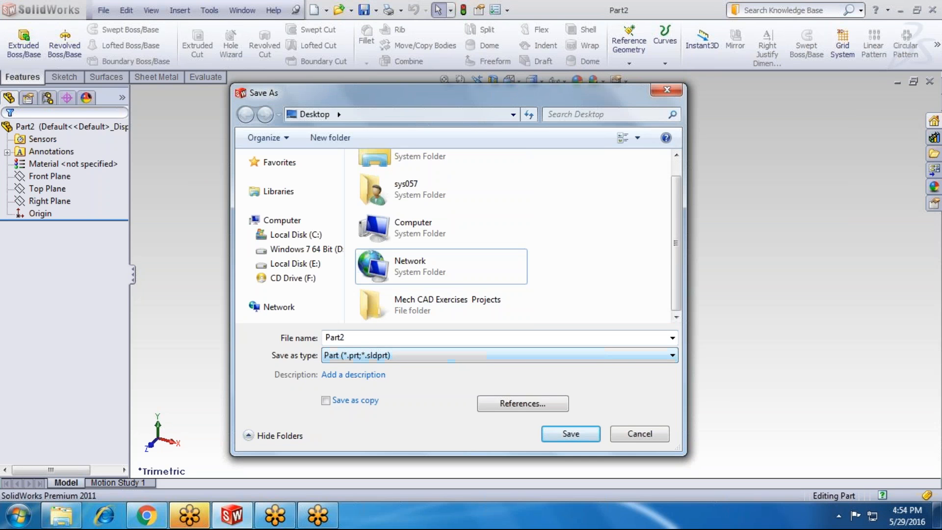
pyautogui.moveTo(354, 337); pyautogui.dragTo(242, 339)
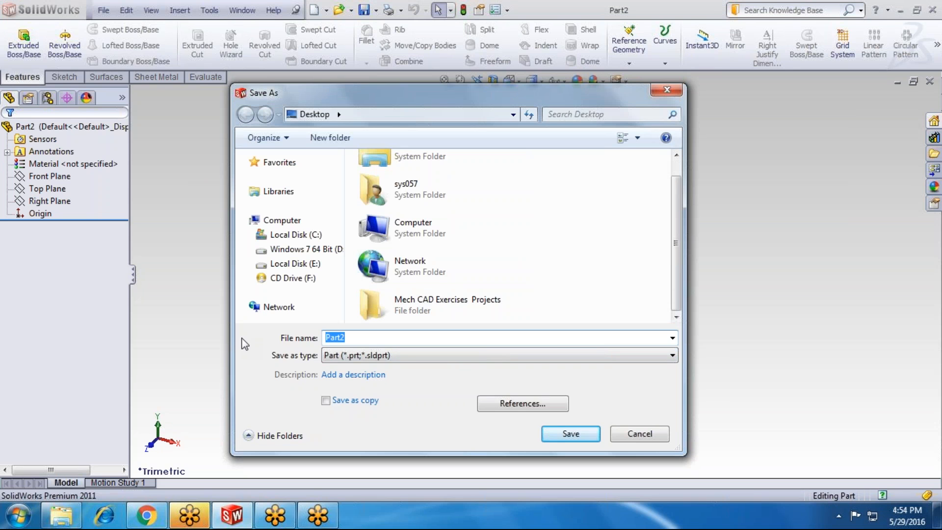
pyautogui.press('BackSpace')
pyautogui.write('Solid')
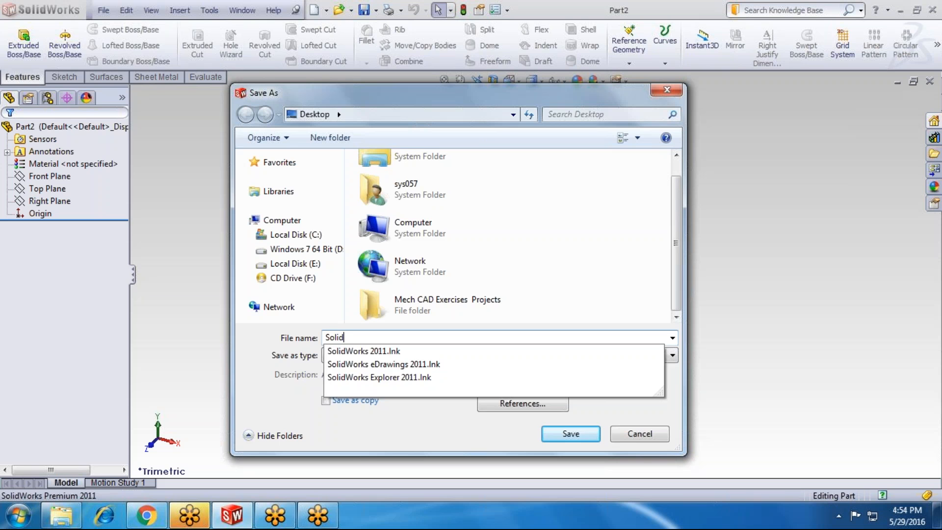
pyautogui.write('_part')
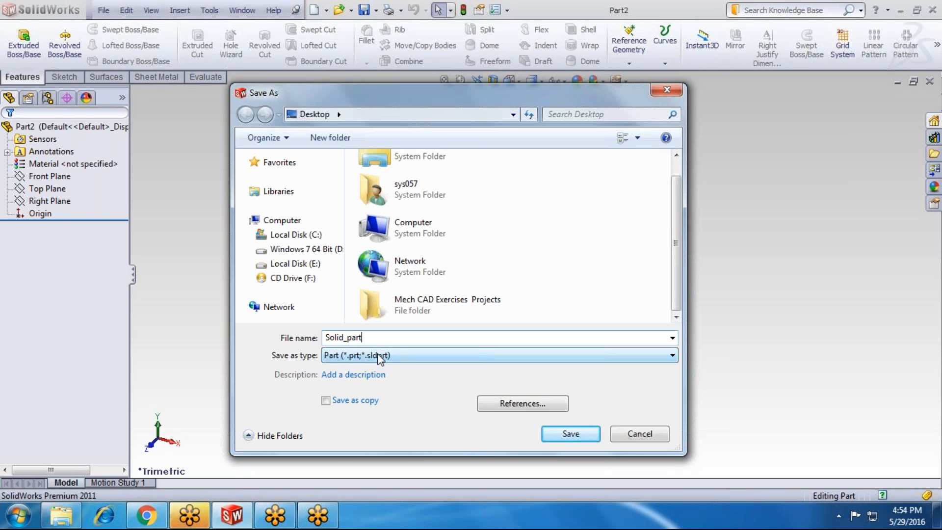
pyautogui.click(572, 437)
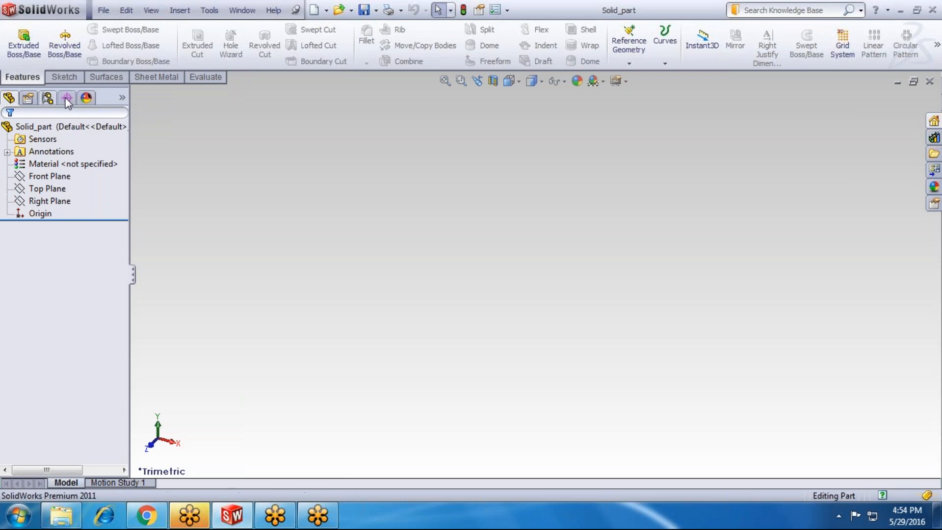
# Start a new 2D sketch on the Top Plane
pyautogui.click(64, 77)
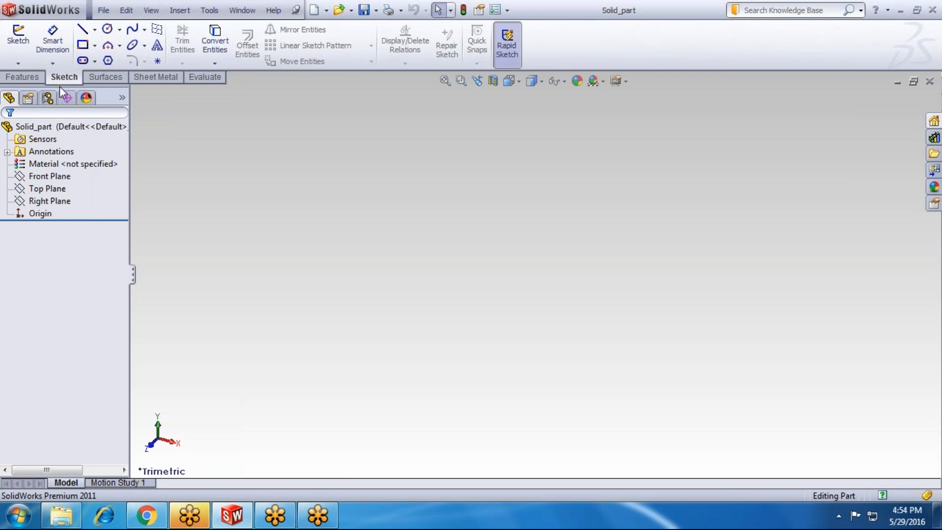
pyautogui.click(18, 63)
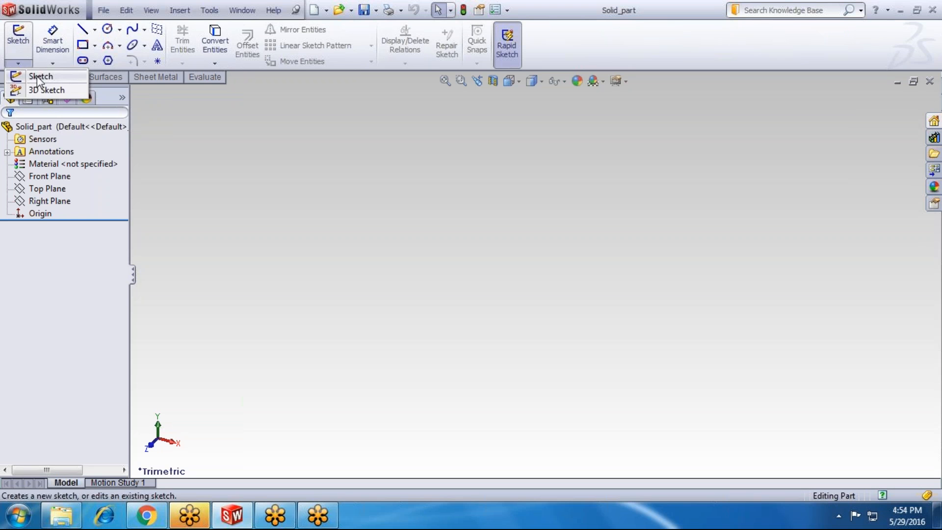
pyautogui.click(39, 77)
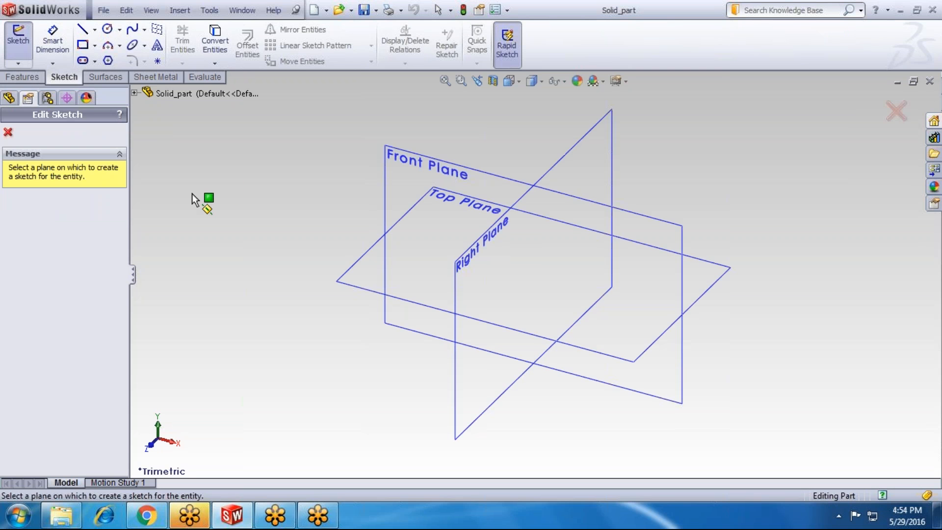
pyautogui.click(367, 268)
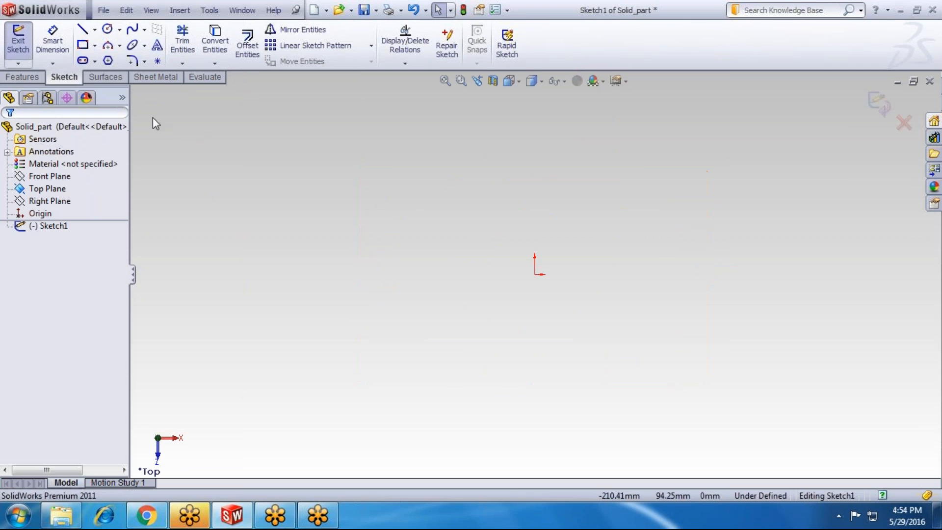
# Sketch a vertical construction centerline of infinite length through the origin
pyautogui.click(94, 30)
pyautogui.click(112, 59)
pyautogui.click(37, 238)
pyautogui.click(30, 310)
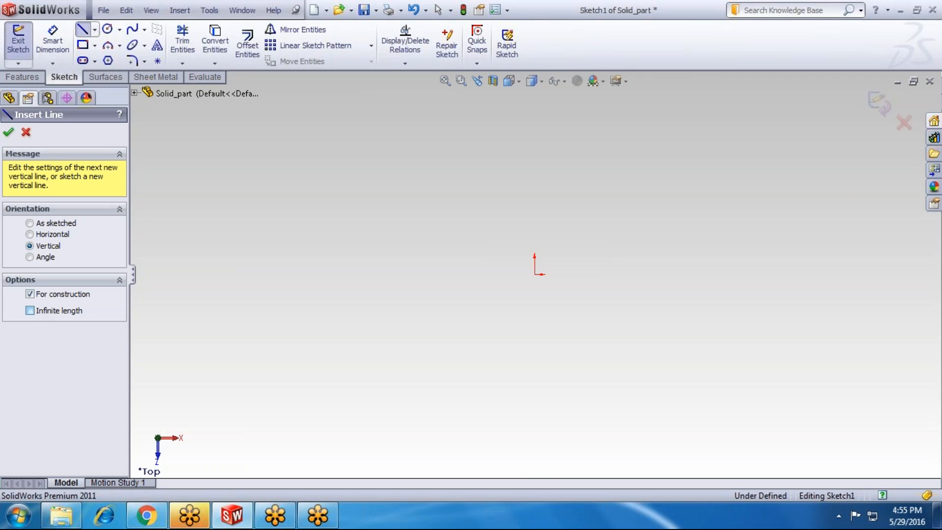
pyautogui.click(535, 274)
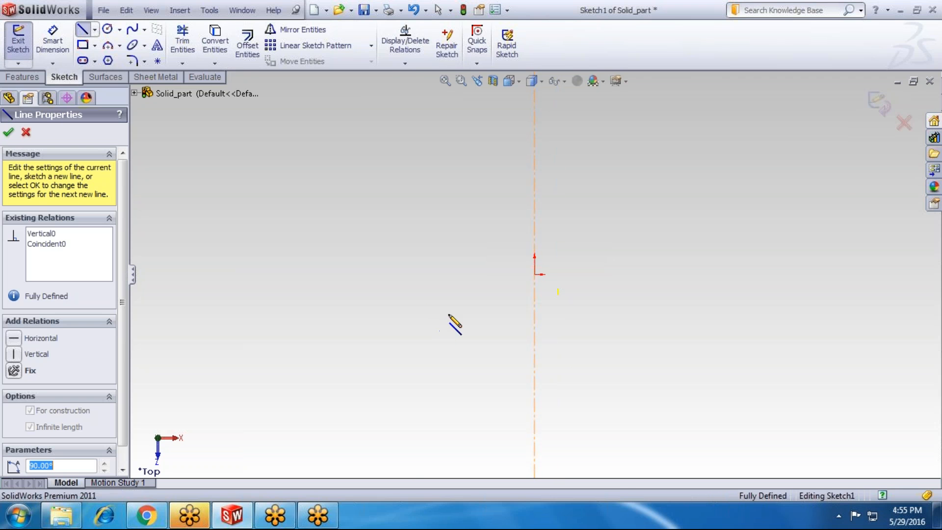
pyautogui.press('Escape')
# Sketch a horizontal construction centerline of infinite length through the origin
pyautogui.click(95, 29)
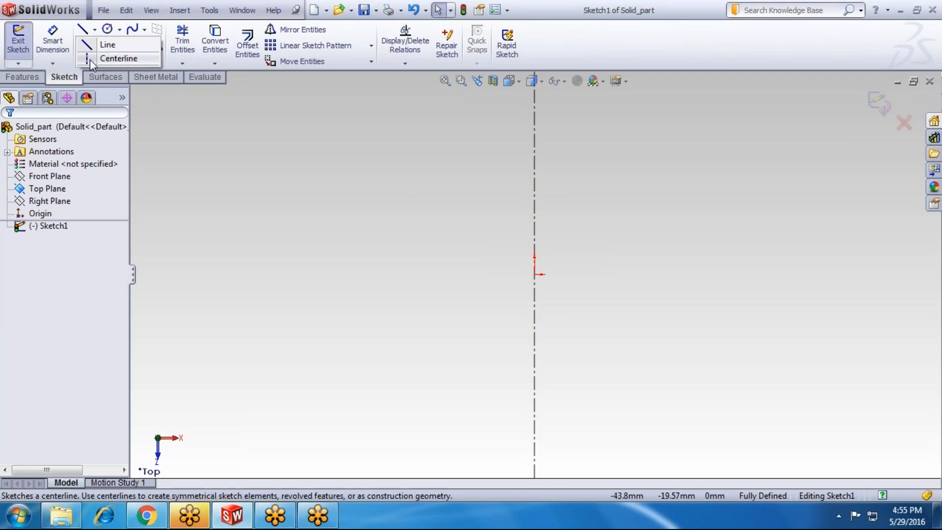
pyautogui.click(90, 59)
pyautogui.click(51, 227)
pyautogui.click(49, 310)
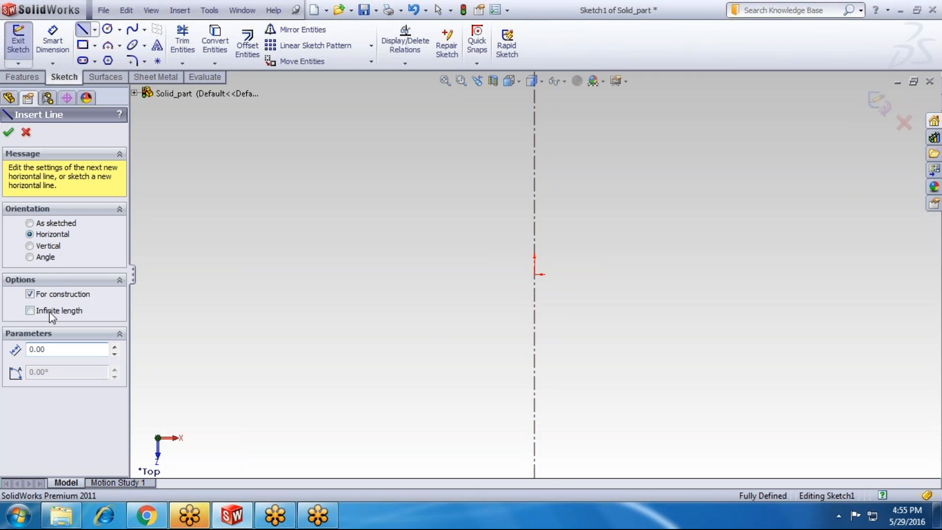
pyautogui.click(541, 274)
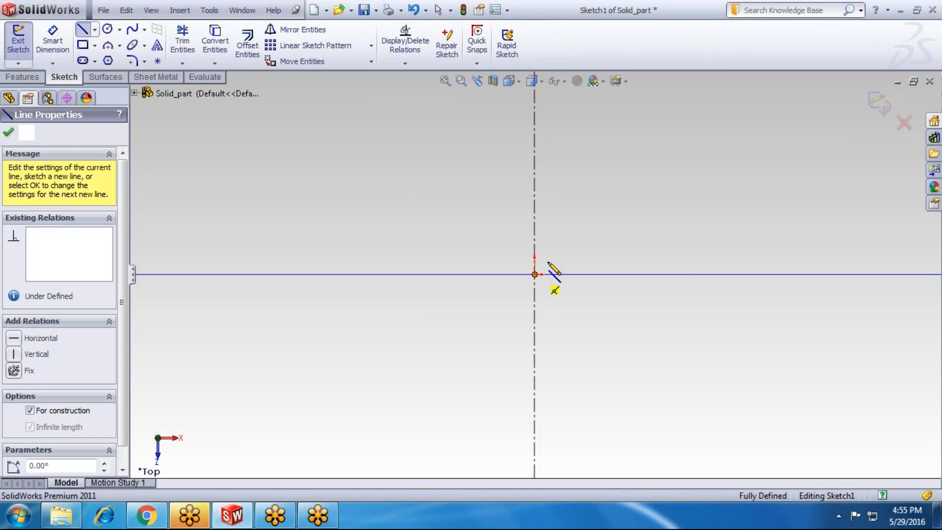
pyautogui.press('Escape')
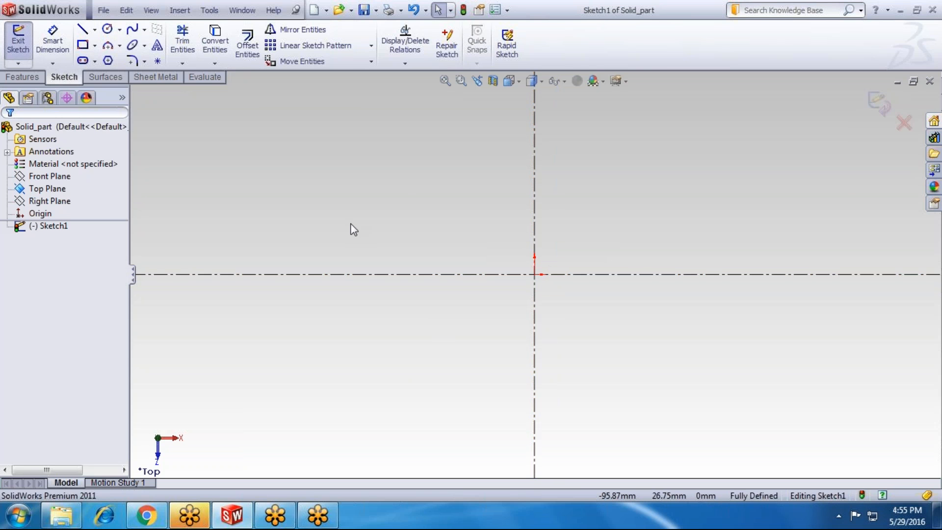
# Sketch a center rectangle about 182 mm wide and 111 mm high, centered on the origin
pyautogui.click(95, 45)
pyautogui.click(133, 73)
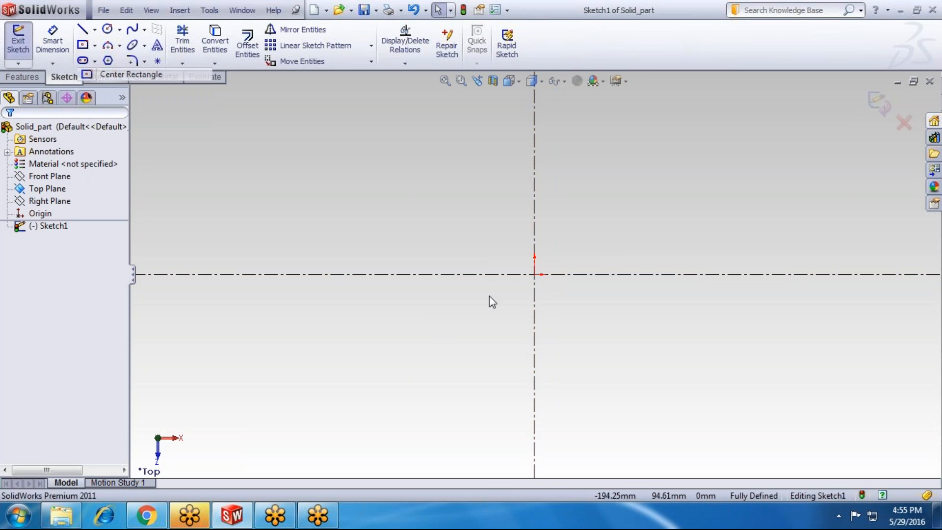
pyautogui.click(534, 275)
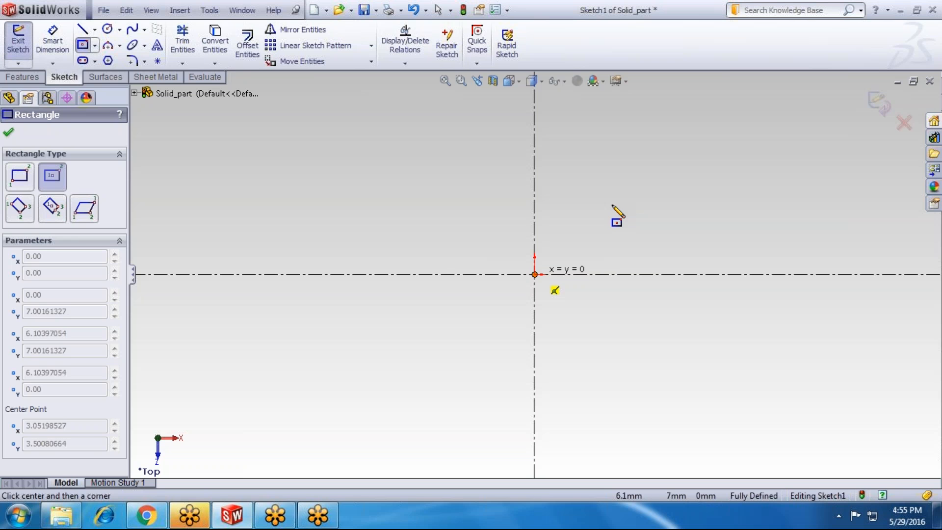
pyautogui.click(709, 169)
pyautogui.press('Escape')
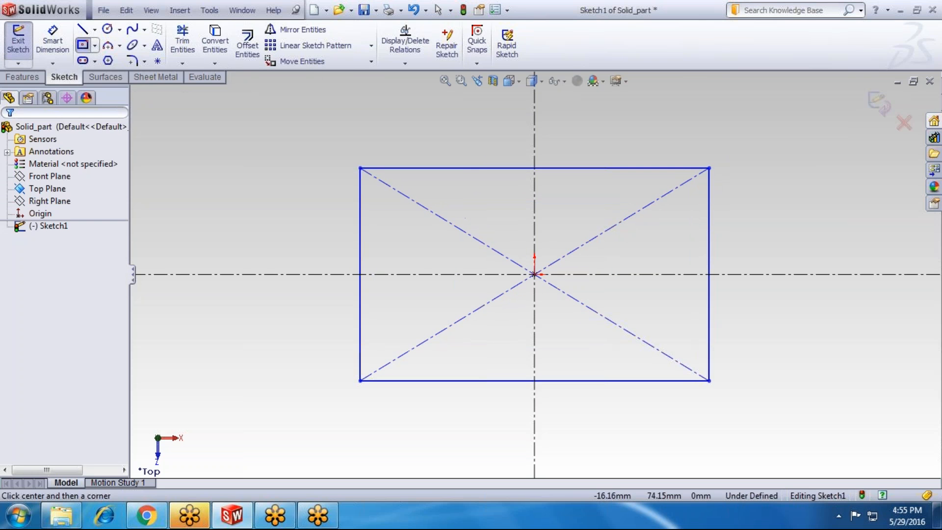
# Dimension the rectangle's upper horizontal edge to 200 mm
pyautogui.click(477, 168)
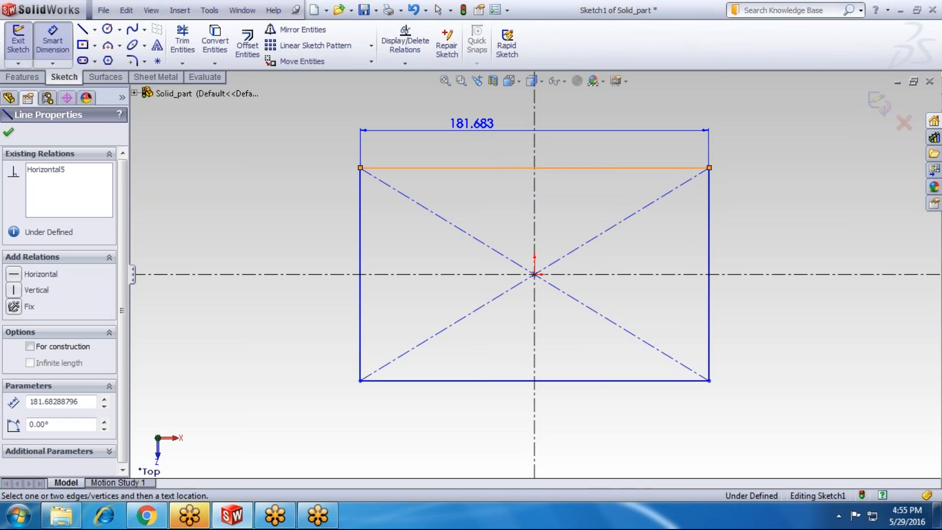
pyautogui.click(479, 145)
pyautogui.write('200')
pyautogui.press('Return')
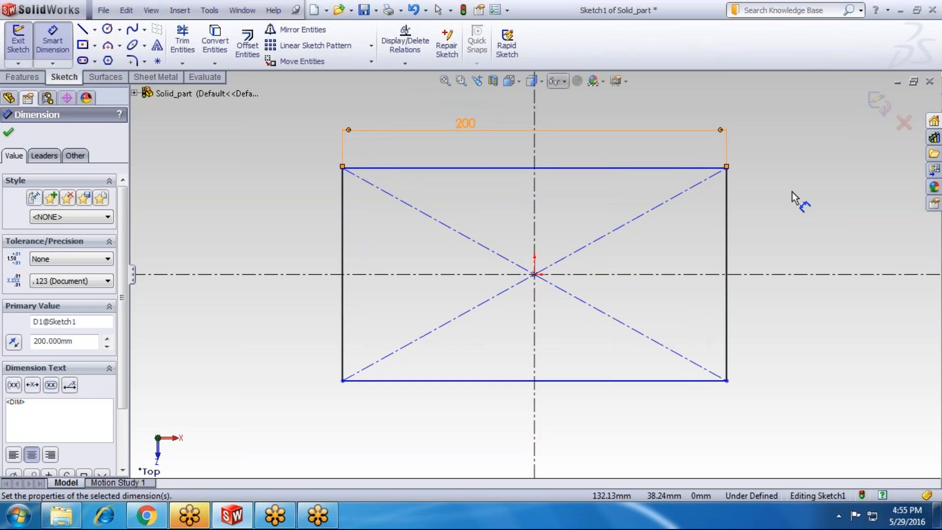
# Dimension the rectangle's vertical edge to 100 mm and exit the sketch
pyautogui.click(726, 216)
pyautogui.click(776, 282)
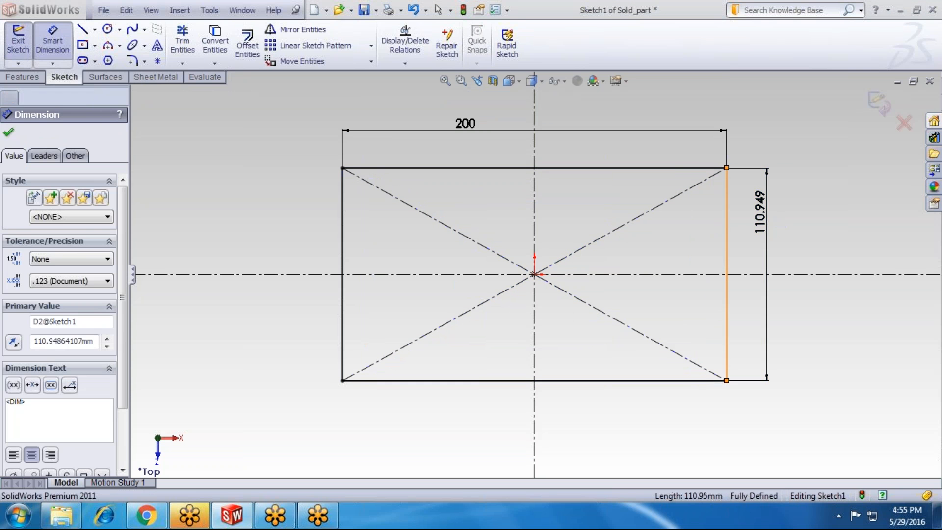
pyautogui.write('100')
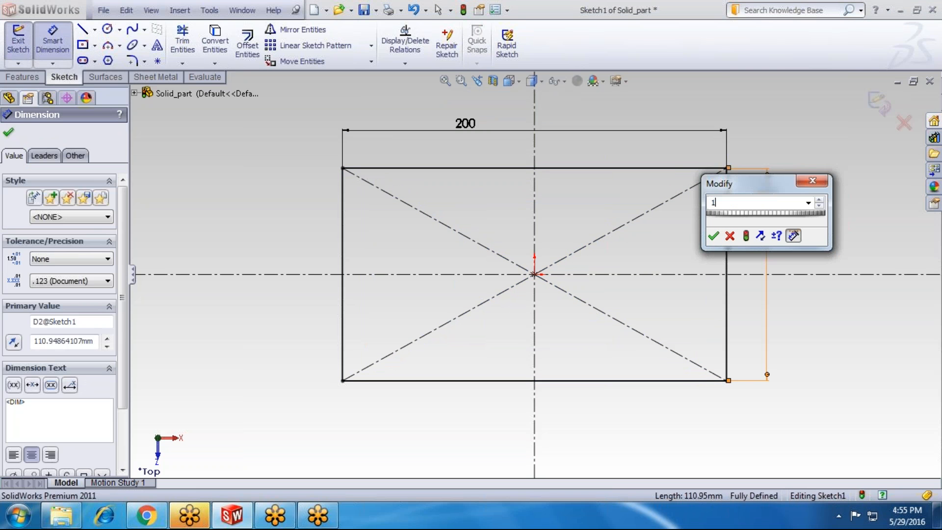
pyautogui.press('Return')
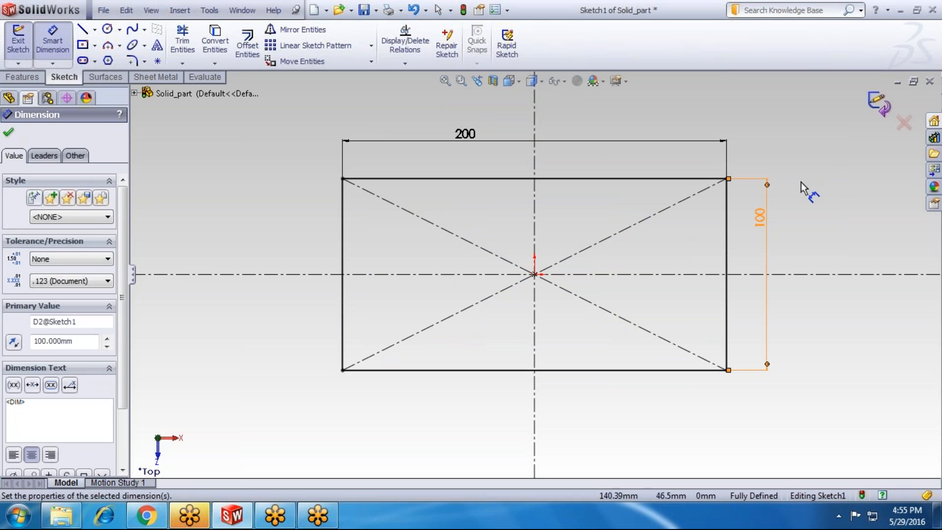
pyautogui.click(802, 185)
pyautogui.click(877, 102)
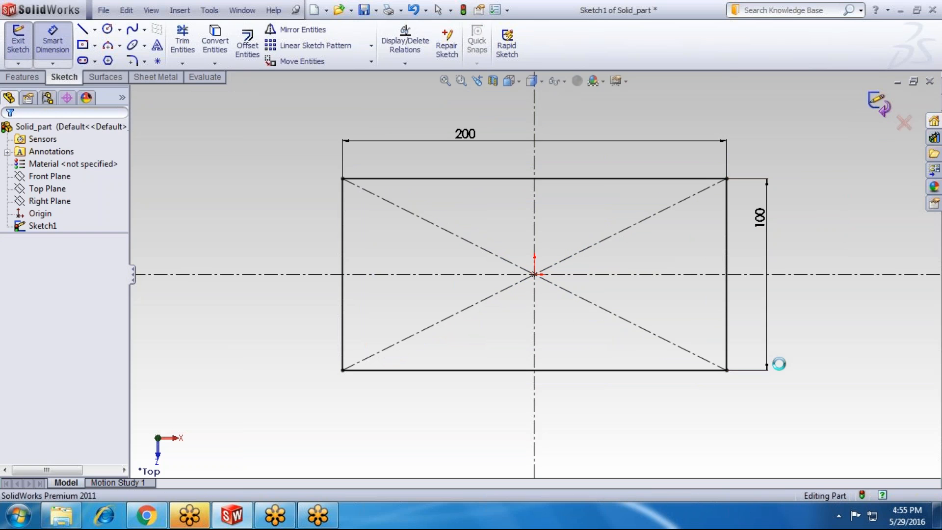
pyautogui.click(791, 345)
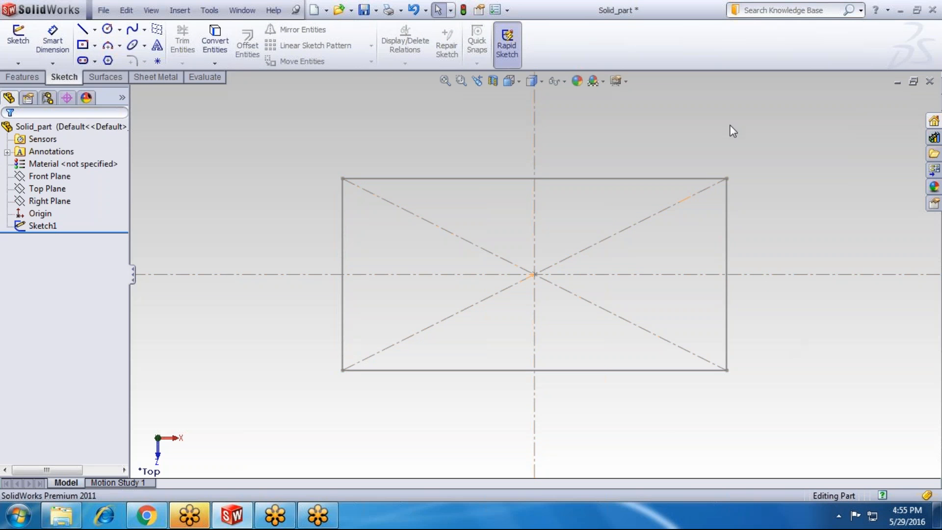
# In isometric view, start a boss extrusion of the rectangle sketch with a Blind end condition and a depth of 20 mm
pyautogui.click(513, 81)
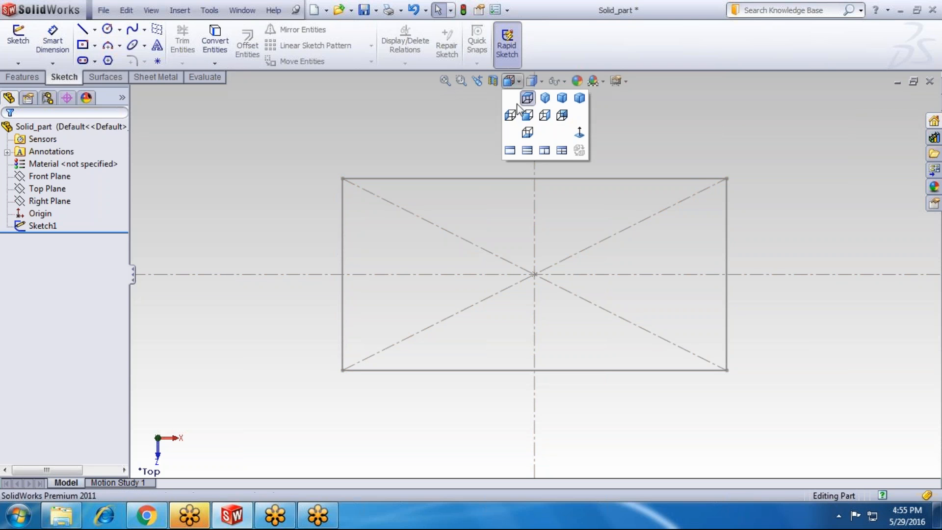
pyautogui.click(546, 98)
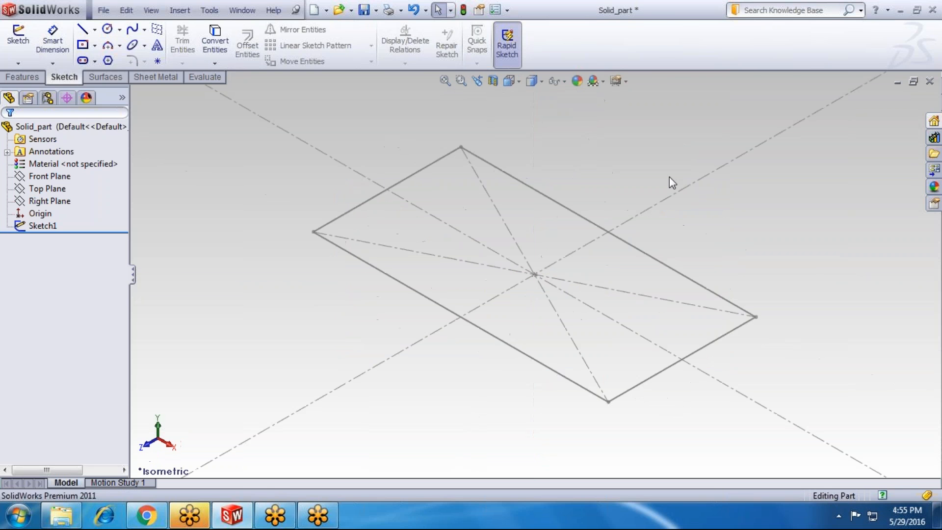
pyautogui.press('z')
pyautogui.press('z')
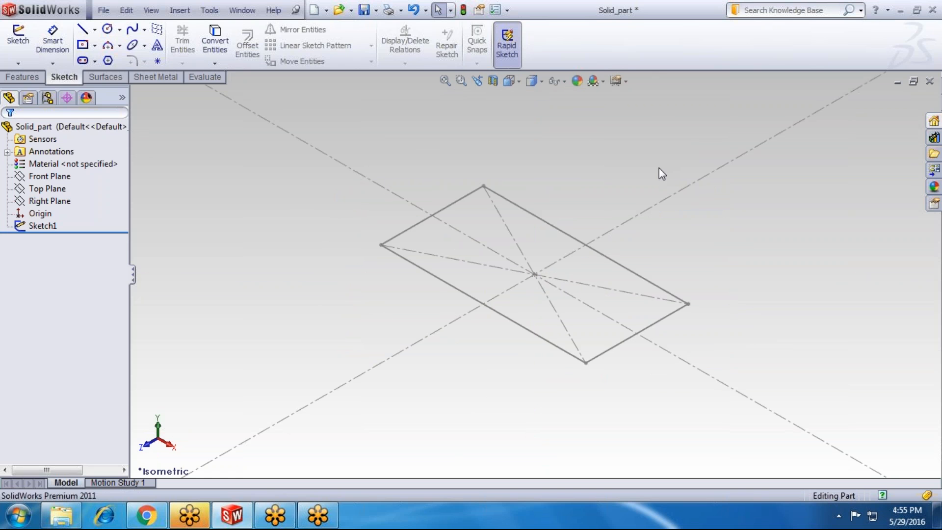
pyautogui.click(16, 77)
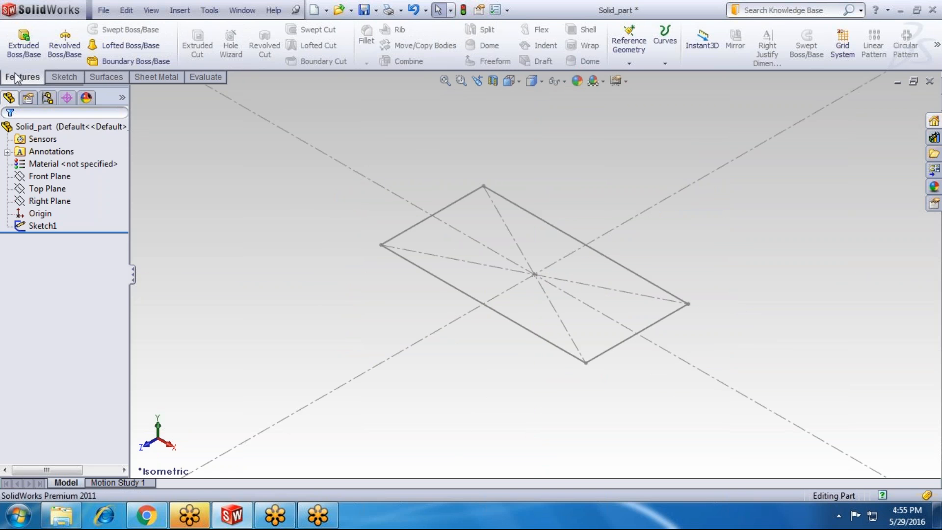
pyautogui.click(23, 61)
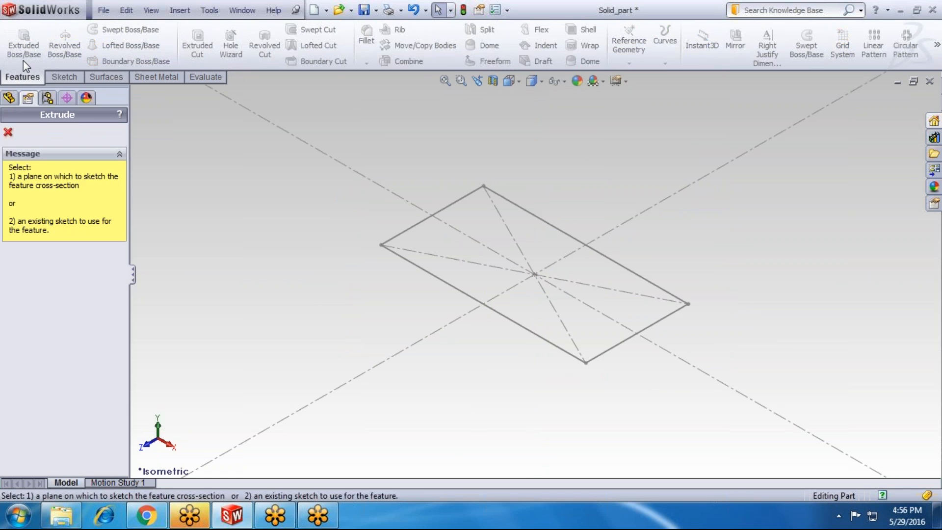
pyautogui.click(417, 264)
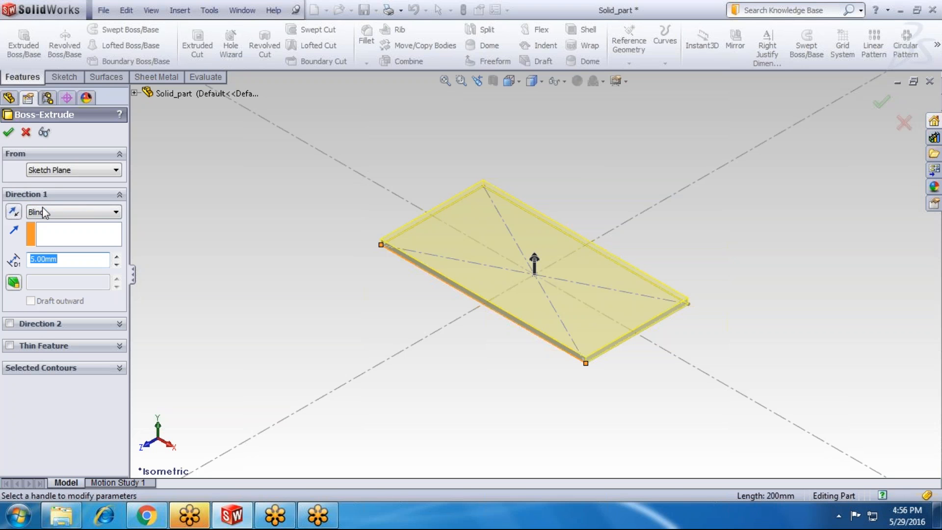
pyautogui.click(54, 212)
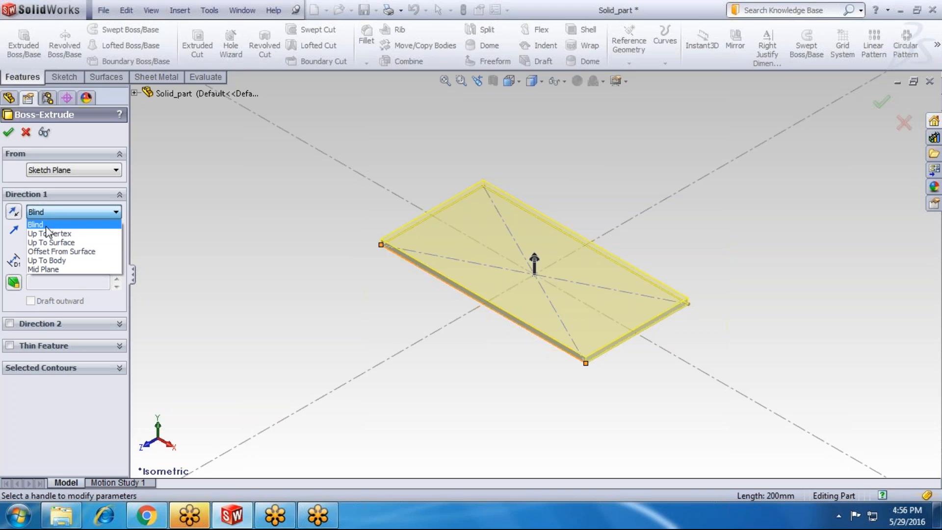
pyautogui.click(49, 225)
pyautogui.moveTo(64, 260); pyautogui.dragTo(19, 260)
pyautogui.write('20')
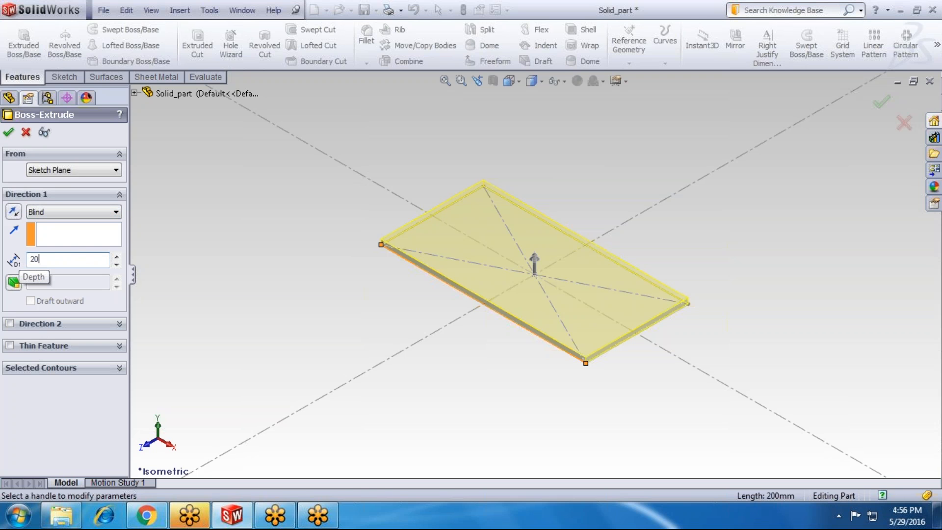
pyautogui.press('Return')
# Set the Blind extrusion depth to 50 mm
pyautogui.moveTo(77, 259); pyautogui.dragTo(15, 259)
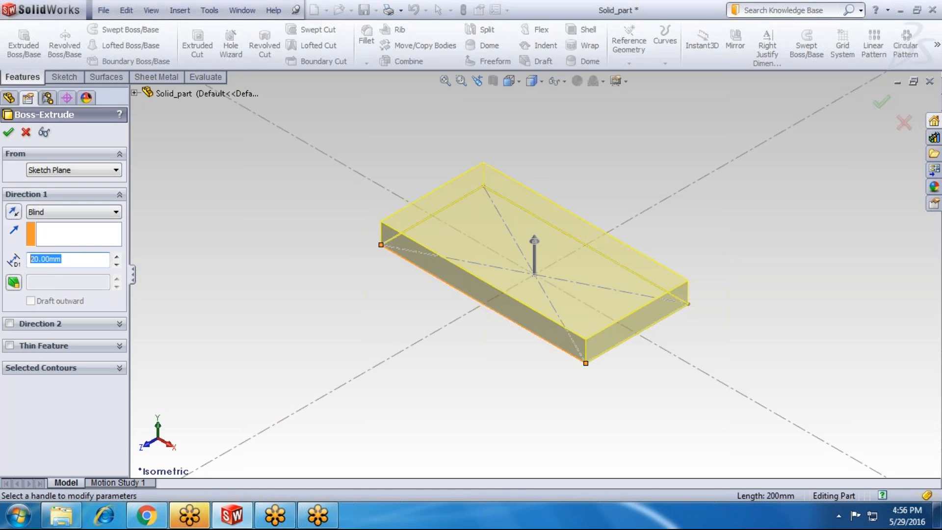
pyautogui.write('50')
pyautogui.press('Return')
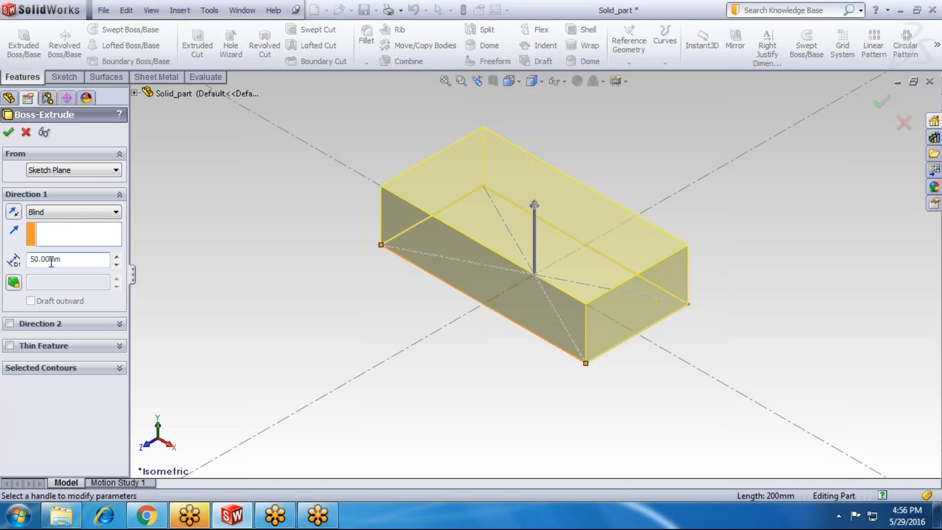
# Switch the extrusion's end condition to Mid Plane and set the total depth to 100 mm
pyautogui.click(59, 218)
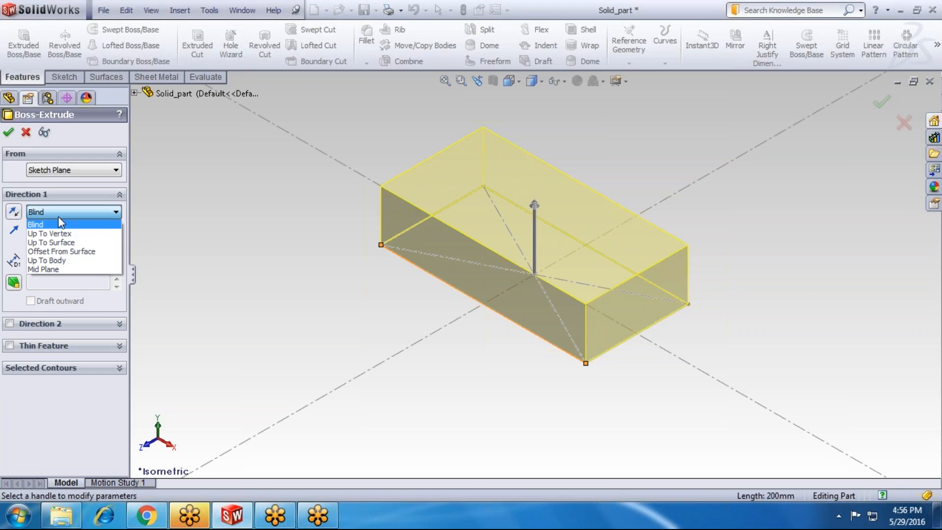
pyautogui.click(43, 269)
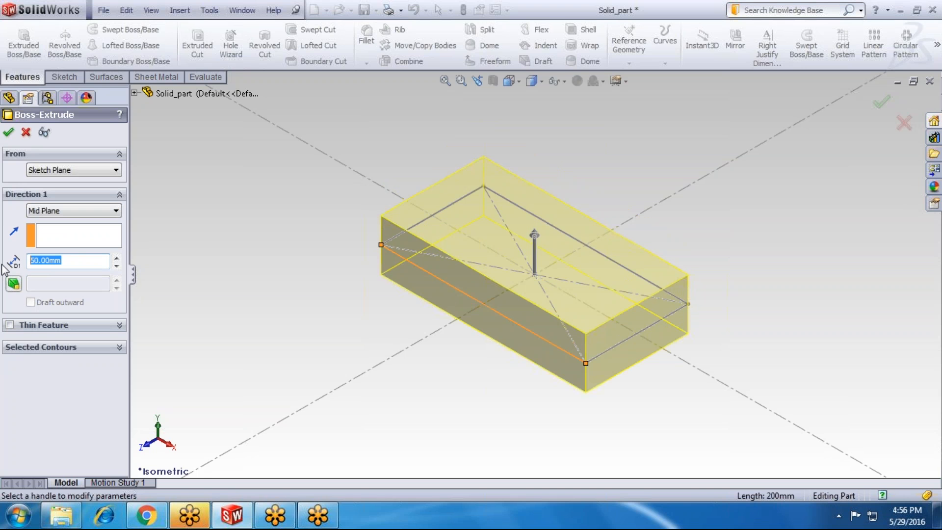
pyautogui.click(81, 260)
pyautogui.doubleClick(81, 260)
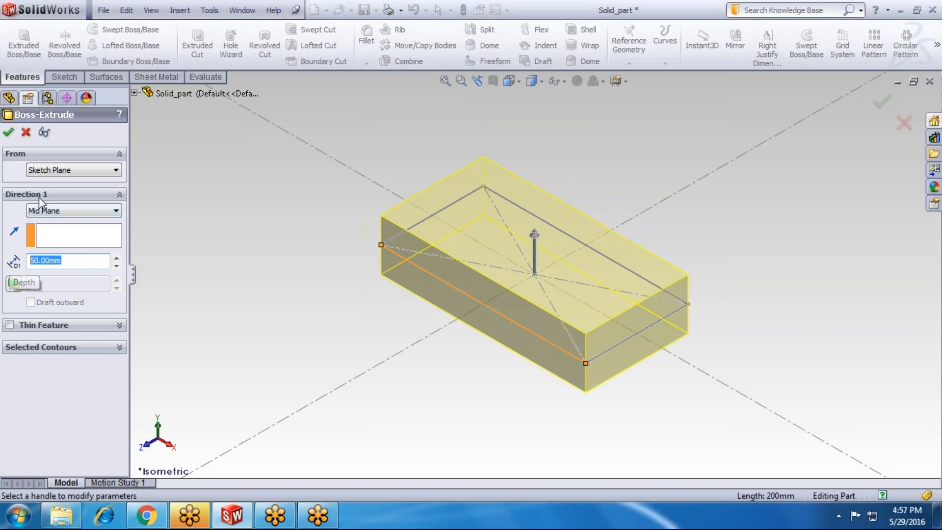
pyautogui.write('50')
pyautogui.press('BackSpace')
pyautogui.press('BackSpace')
pyautogui.write('100')
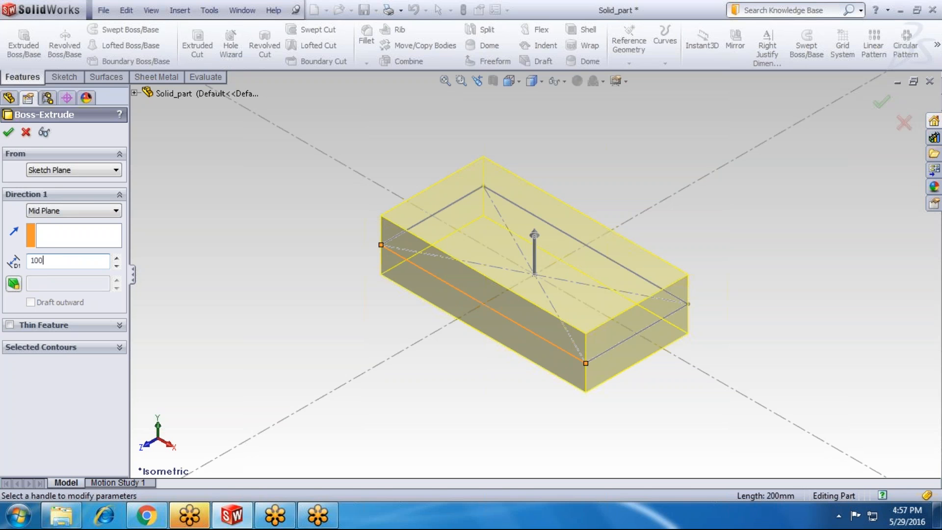
pyautogui.press('Return')
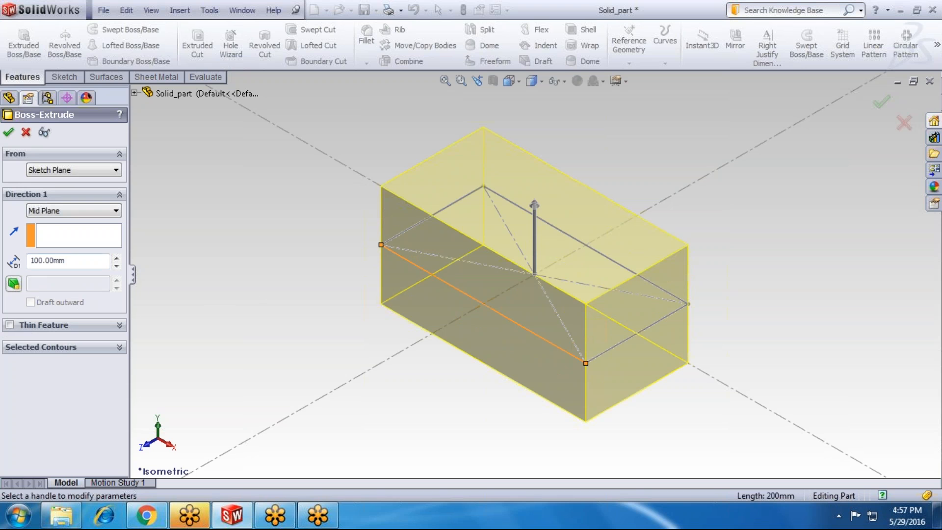
# Return the extrusion's end condition to Blind with a depth of 50 mm
pyautogui.click(40, 208)
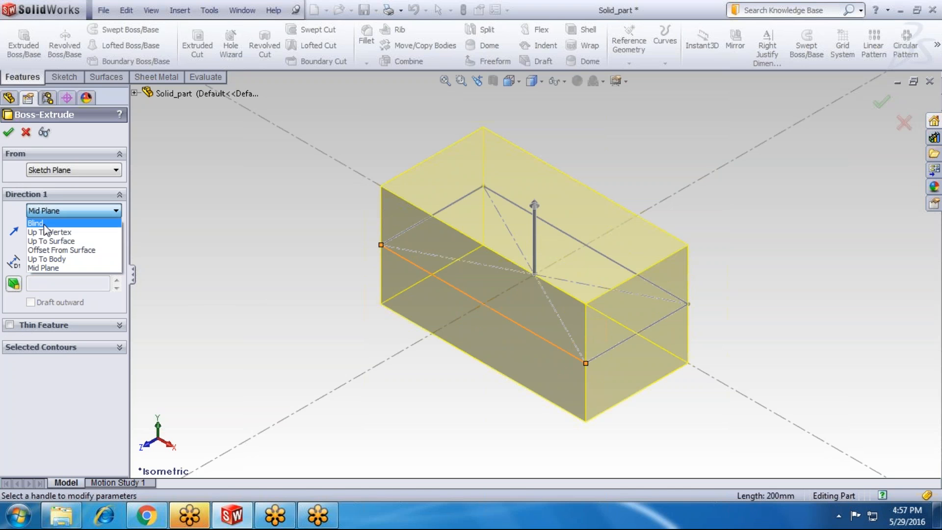
pyautogui.click(44, 224)
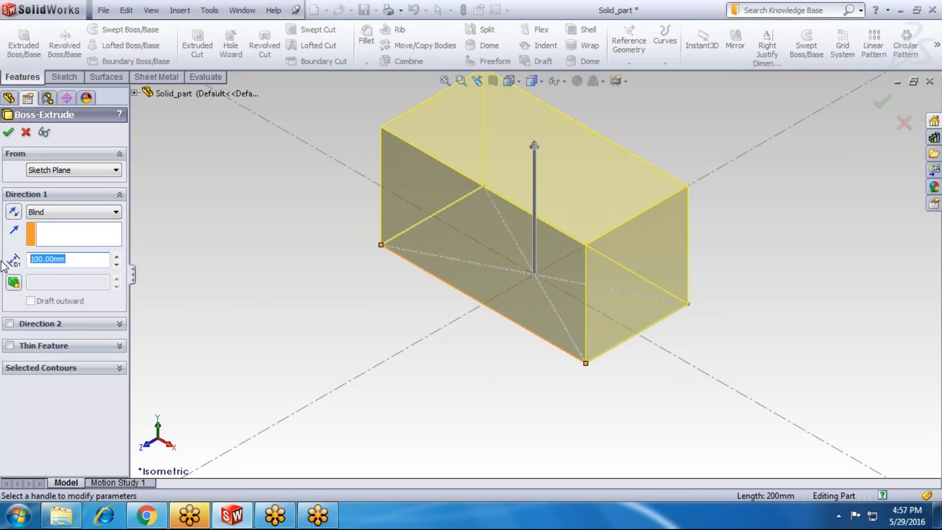
pyautogui.write('50')
pyautogui.press('Return')
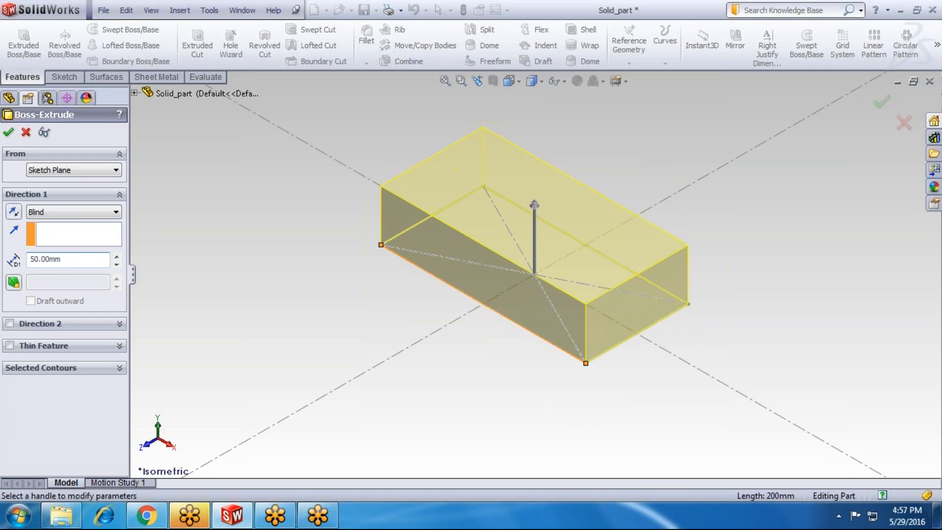
# Enable a second Blind extrusion direction, trying a depth of 30 mm before setting it to 20 mm
pyautogui.click(9, 324)
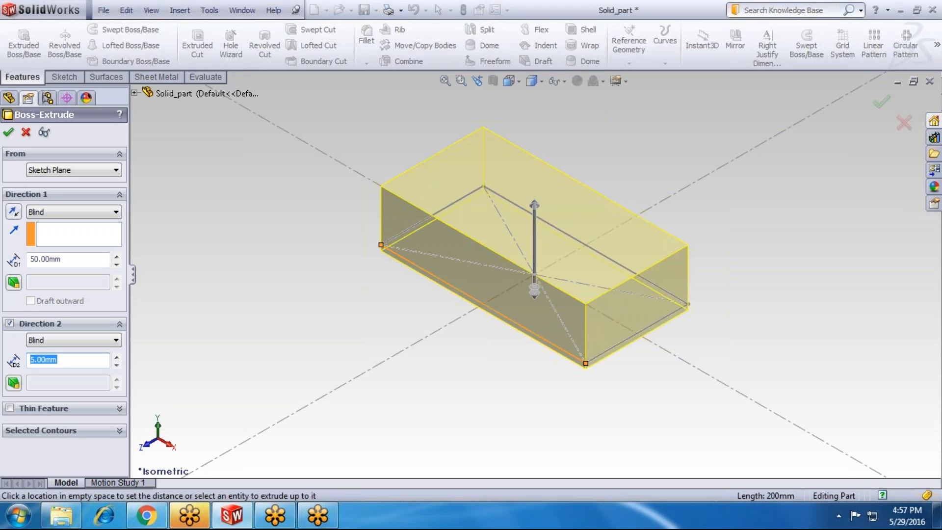
pyautogui.write('30')
pyautogui.press('Return')
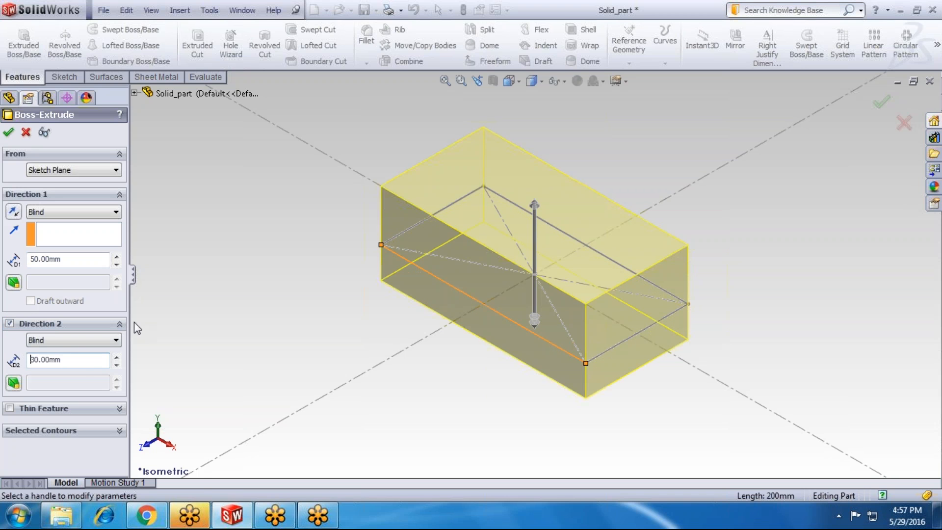
pyautogui.doubleClick(64, 359)
pyautogui.write('2')
pyautogui.press('Return')
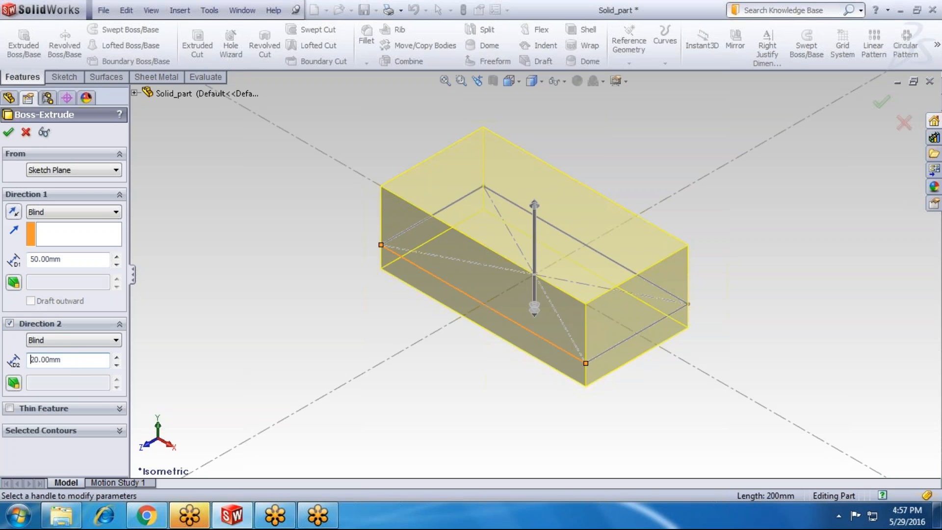
pyautogui.click(43, 212)
pyautogui.click(44, 214)
pyautogui.click(44, 214)
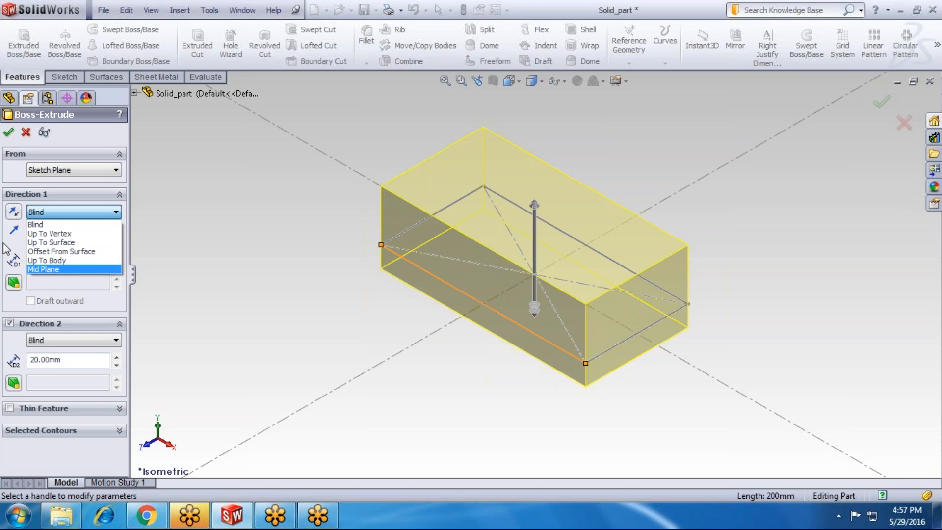
pyautogui.click(60, 337)
pyautogui.click(61, 338)
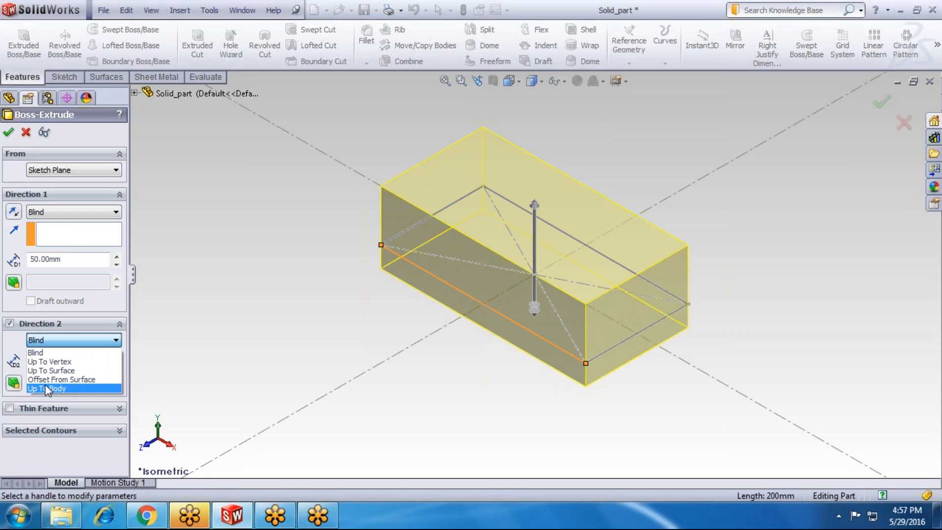
pyautogui.click(18, 423)
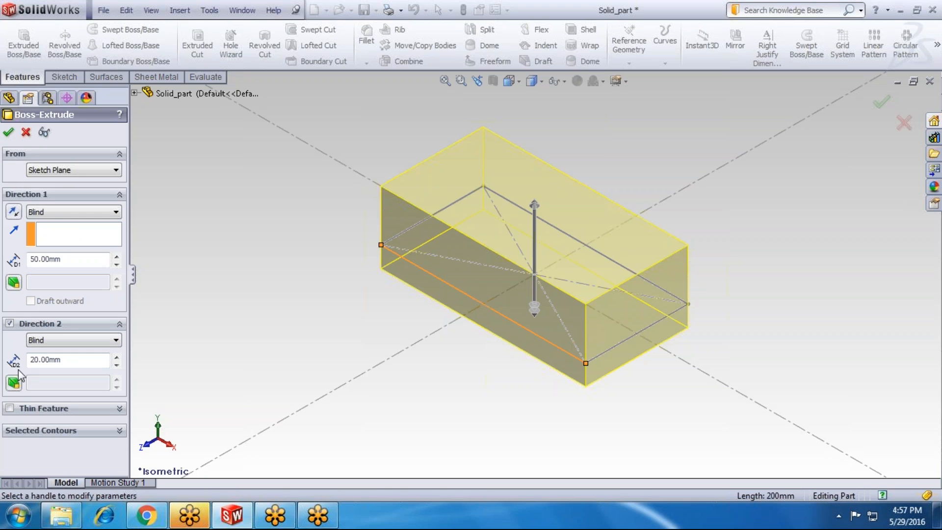
# Turn off the second direction and finish the extrusion with a 30° draft
pyautogui.click(9, 324)
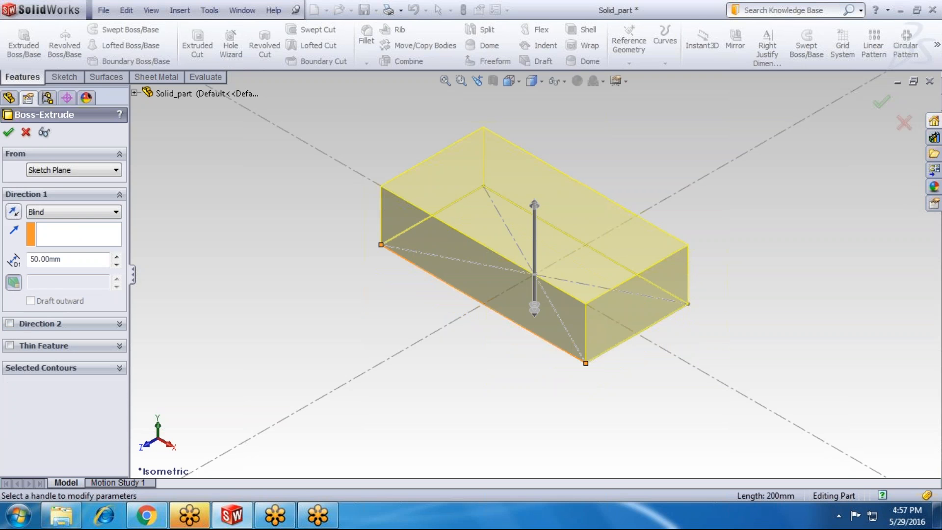
pyautogui.click(13, 282)
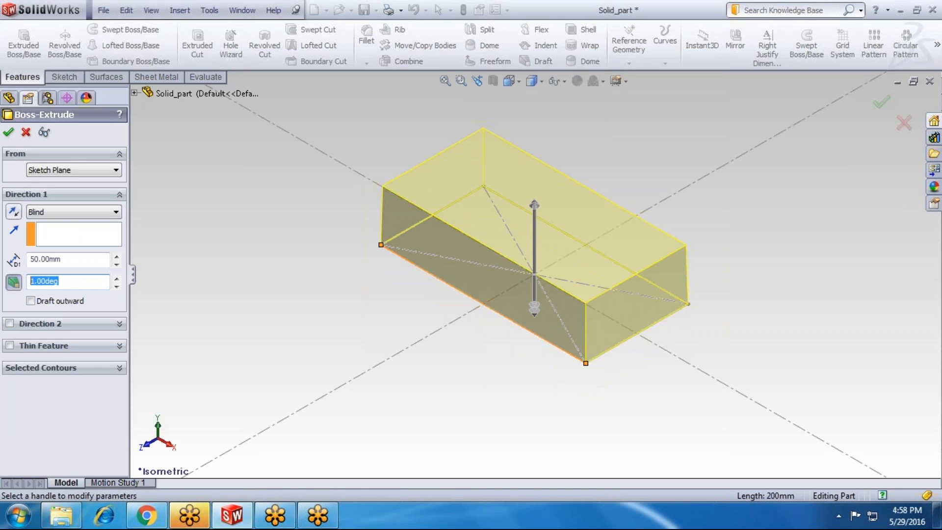
pyautogui.write('30')
pyautogui.press('Return')
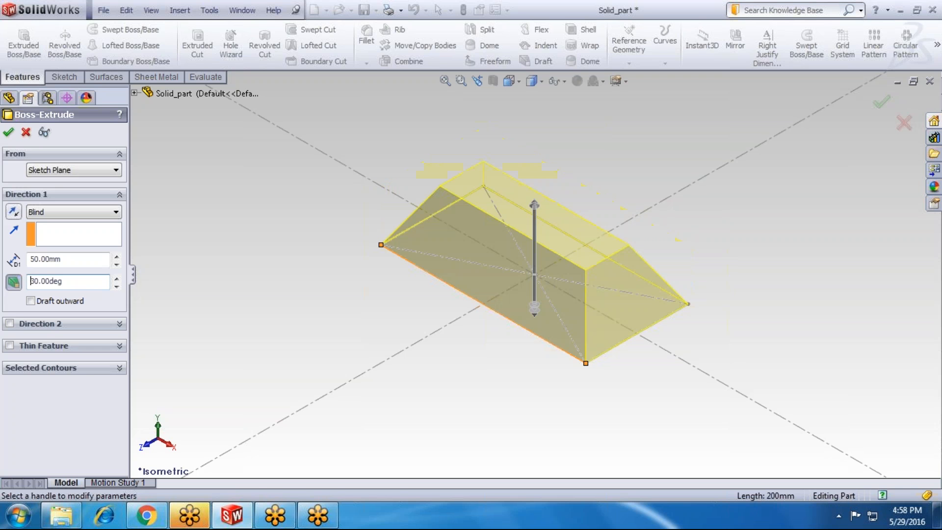
pyautogui.rightClick(573, 186)
pyautogui.click(604, 234)
pyautogui.click(534, 207)
pyautogui.click(547, 236)
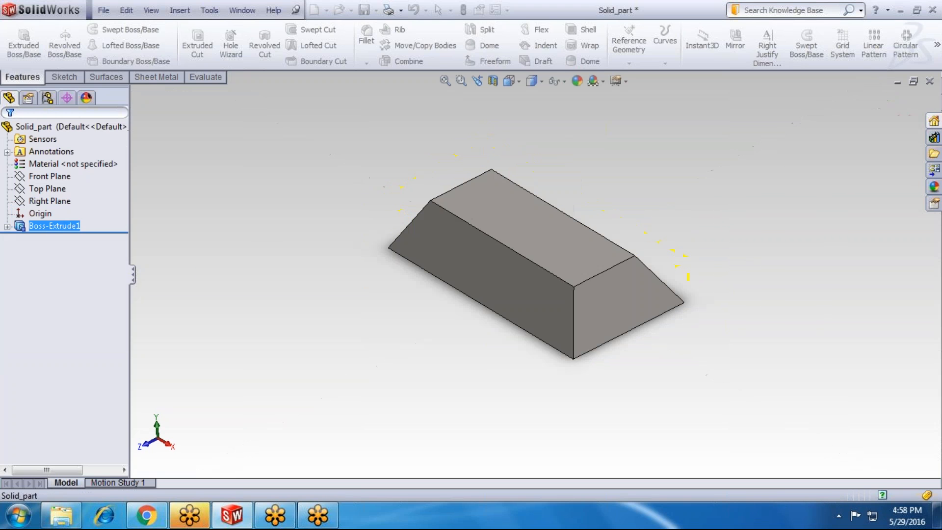
# Edit the extruded boss feature to a depth of 50 mm and a draft angle of 10°
pyautogui.rightClick(63, 225)
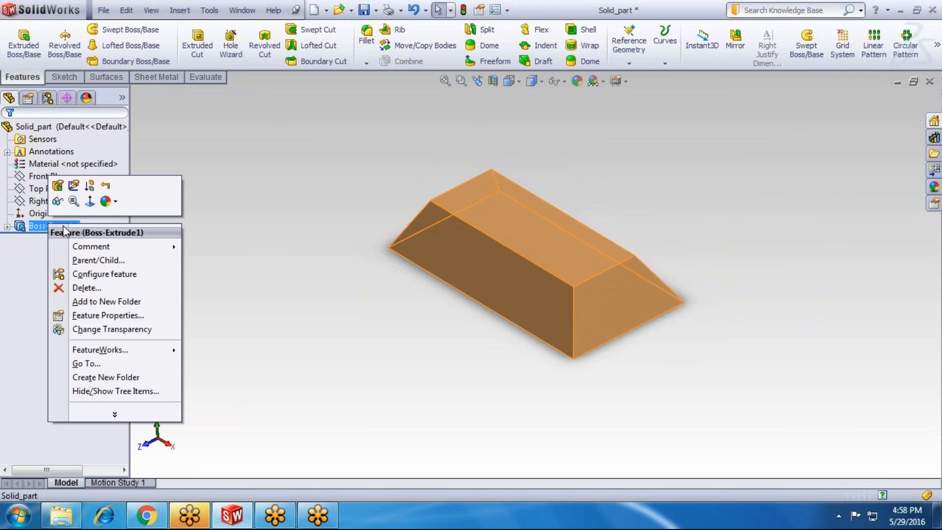
pyautogui.click(58, 186)
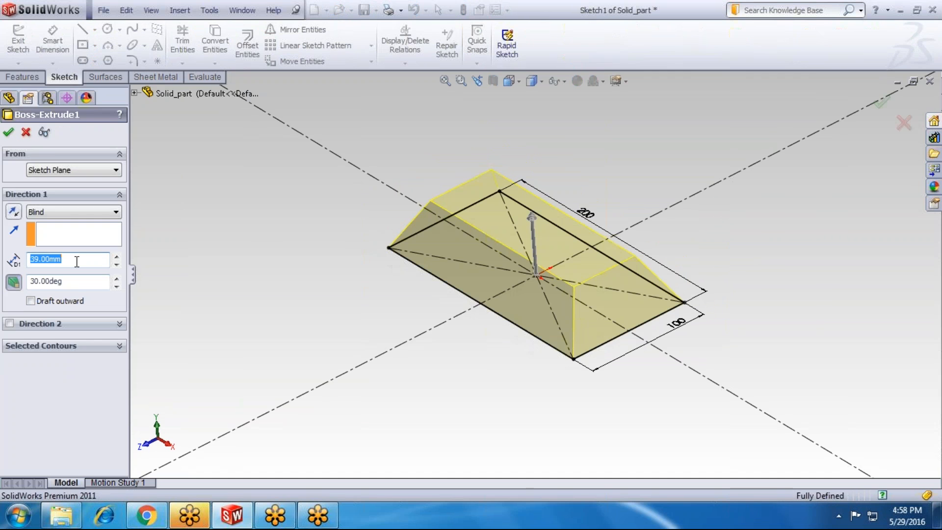
pyautogui.write('50')
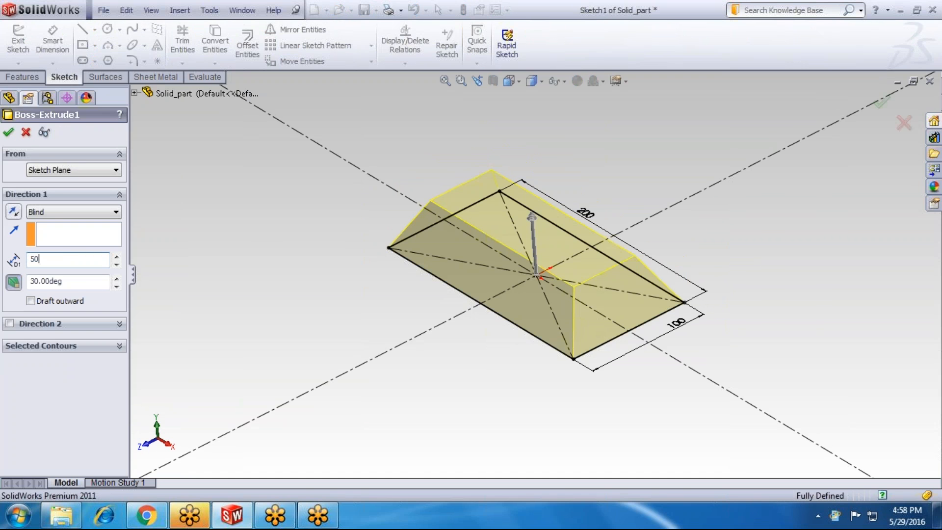
pyautogui.press('Tab')
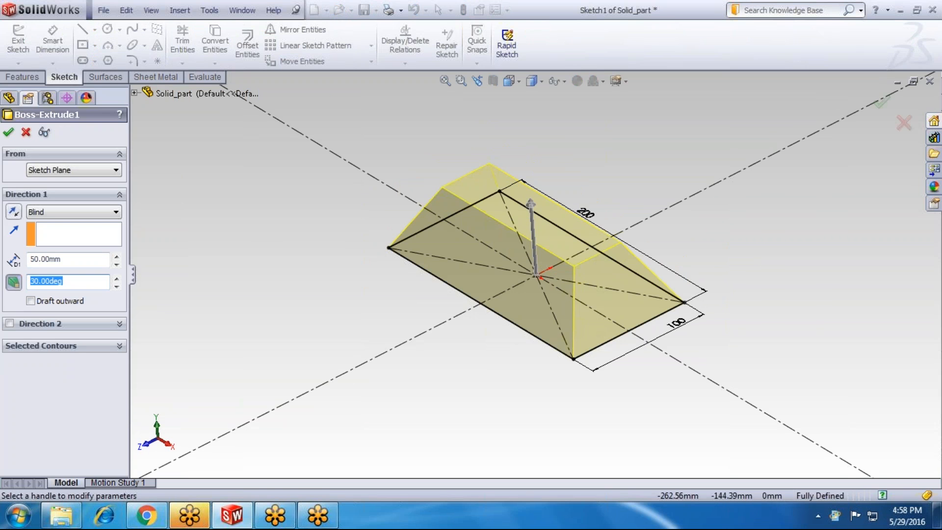
pyautogui.write('10')
pyautogui.press('Return')
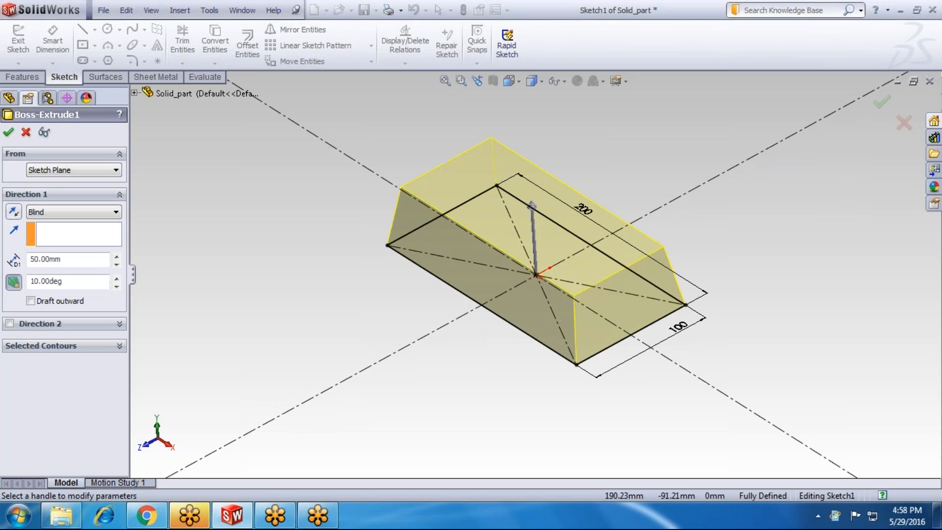
pyautogui.moveTo(618, 420); pyautogui.dragTo(627, 390, button='middle')
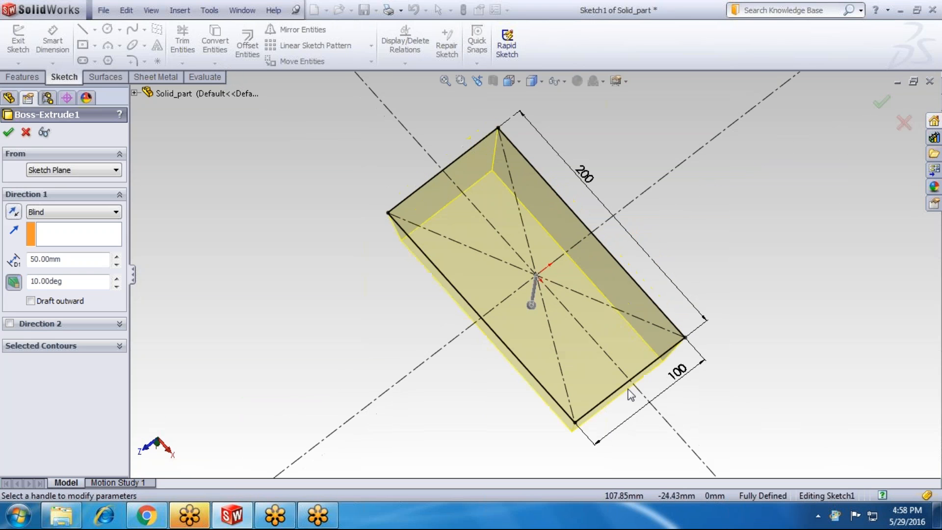
pyautogui.moveTo(646, 352); pyautogui.dragTo(636, 350, button='middle')
pyautogui.moveTo(622, 253); pyautogui.dragTo(617, 216, button='middle')
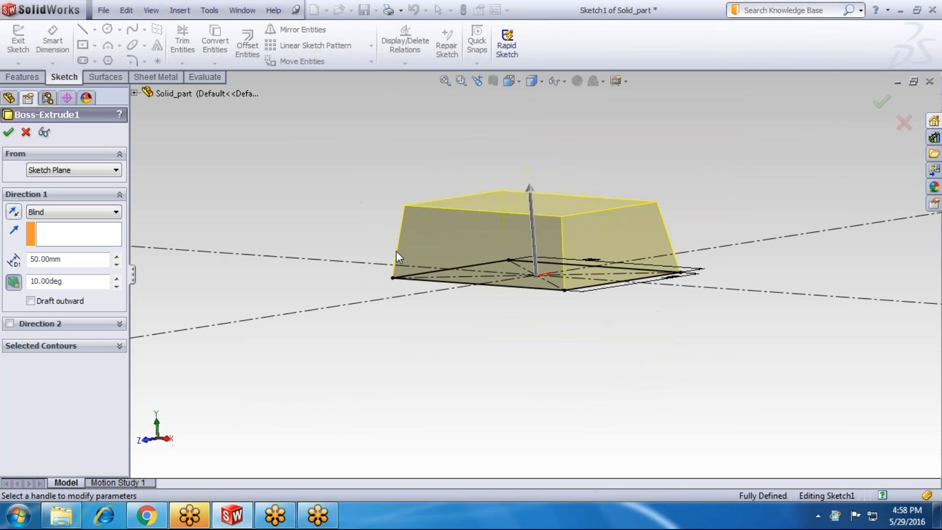
# Set the first direction's draft angle to 15°, trying the outward draft before returning it to inward
pyautogui.click(88, 281)
pyautogui.write('15')
pyautogui.press('Return')
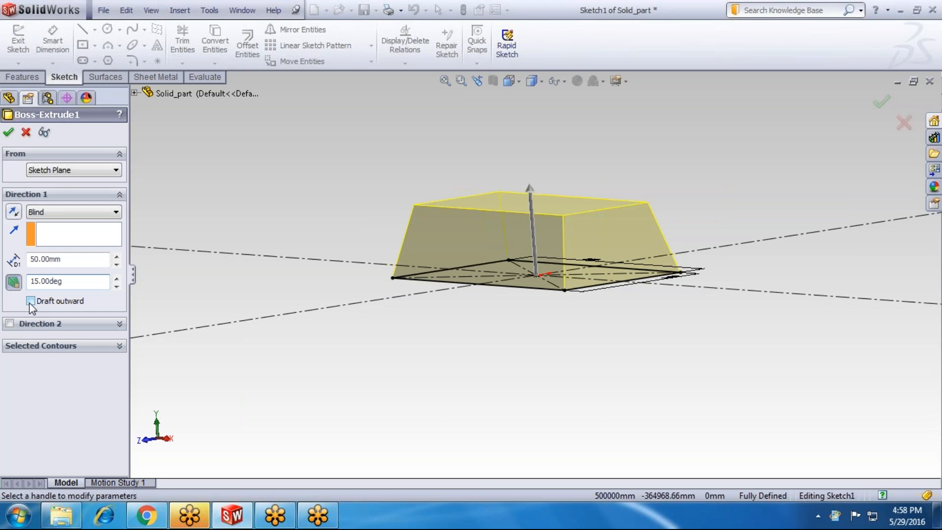
pyautogui.click(31, 301)
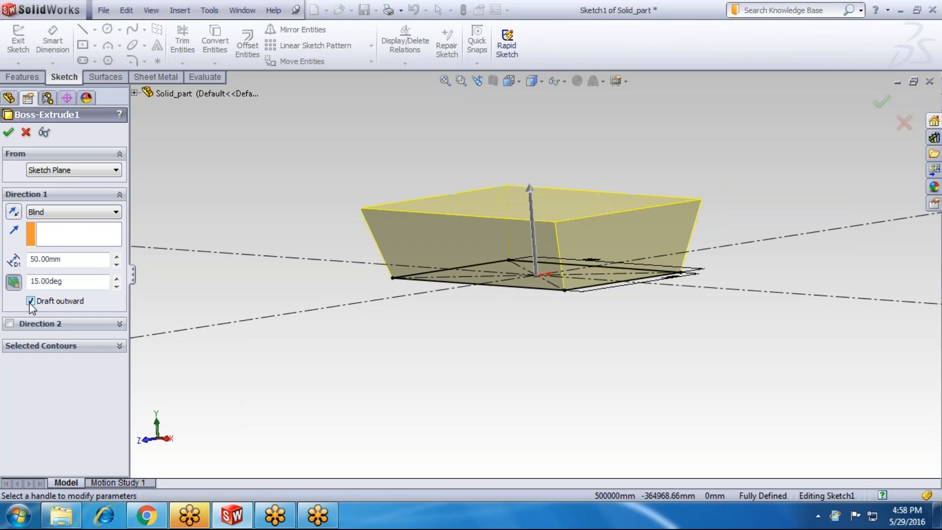
pyautogui.click(31, 301)
pyautogui.click(31, 301)
pyautogui.click(30, 302)
pyautogui.click(30, 301)
pyautogui.click(31, 301)
# Enable the second Blind direction and turn on its draft with an angle of 10°
pyautogui.click(10, 323)
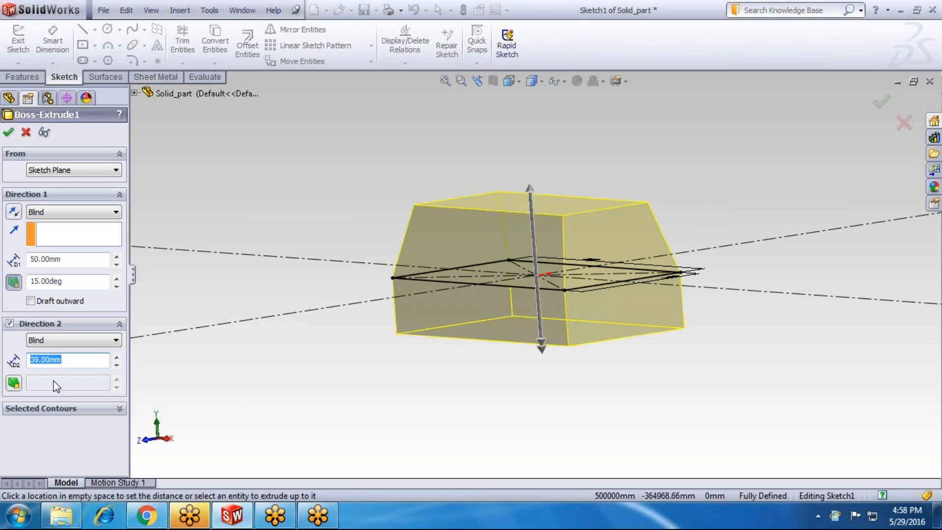
pyautogui.click(15, 383)
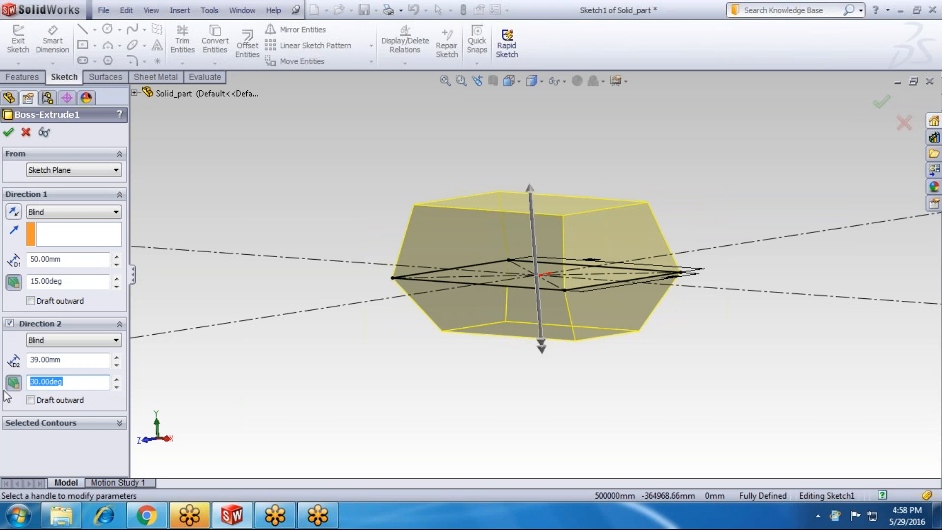
pyautogui.write('10')
pyautogui.press('Return')
# Turn on outward draft for the second direction and set its draft angle to 30°
pyautogui.click(46, 403)
pyautogui.click(45, 403)
pyautogui.click(45, 405)
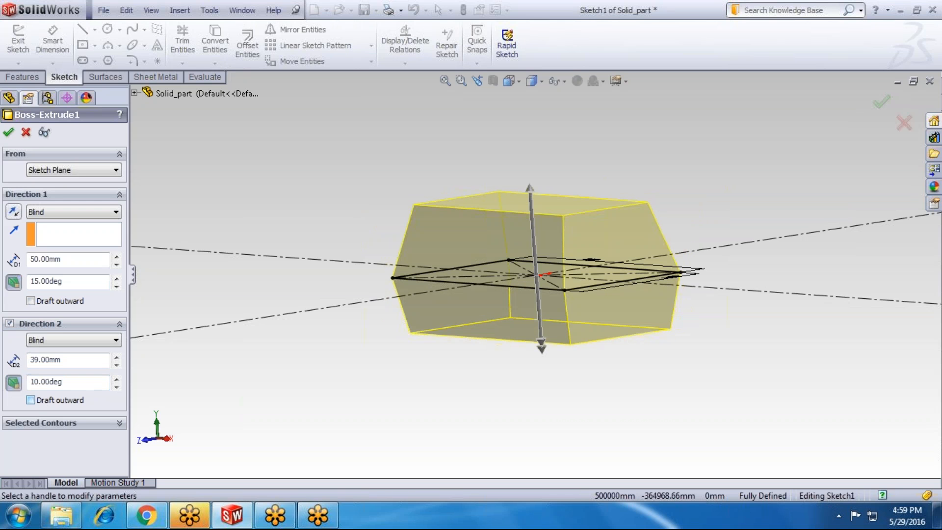
pyautogui.click(40, 399)
pyautogui.click(40, 399)
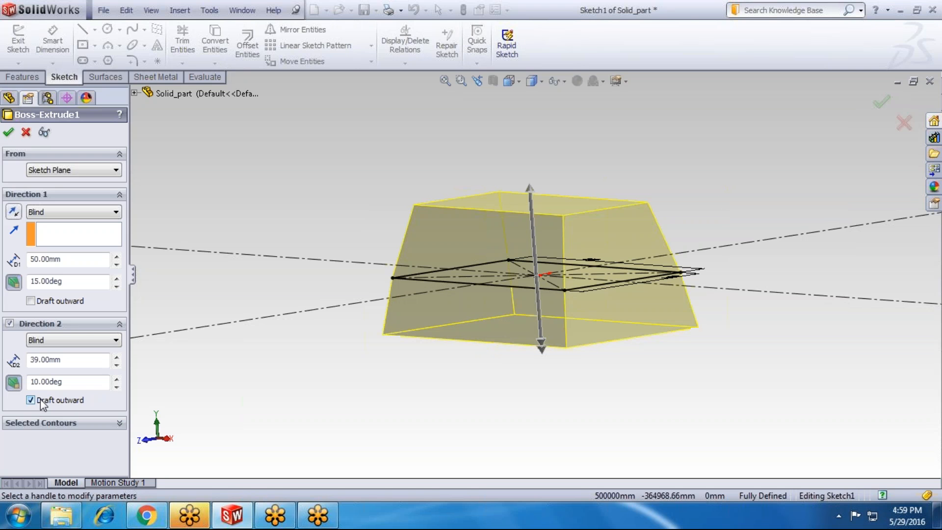
pyautogui.click(41, 399)
pyautogui.click(40, 399)
pyautogui.click(54, 381)
pyautogui.write('30')
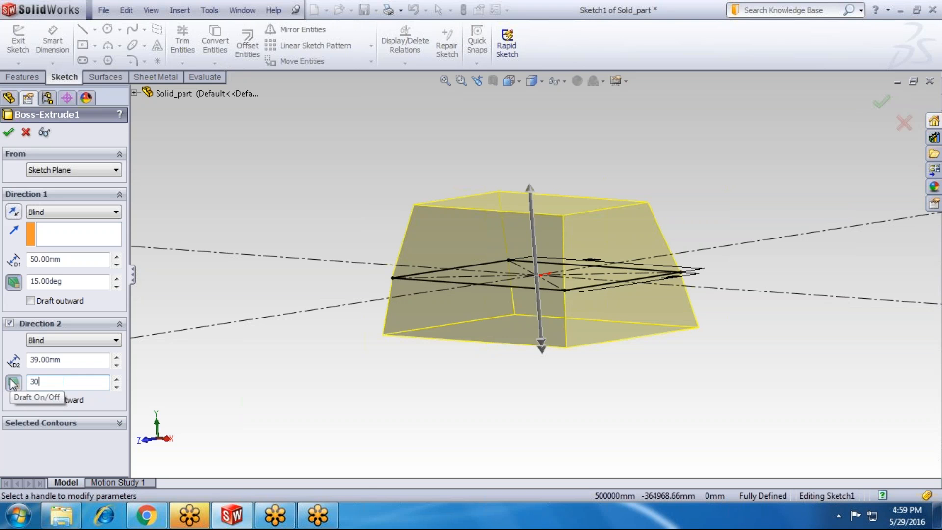
pyautogui.press('Return')
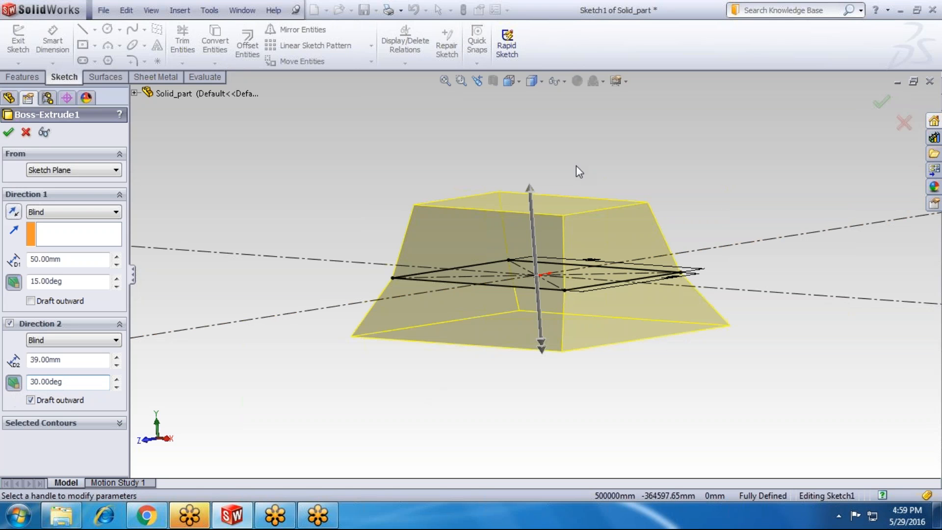
# Inspect the two-direction drafted preview from several angles and accept the extrusion
pyautogui.click(572, 173)
pyautogui.press('Down')
pyautogui.press('Down')
pyautogui.press('Down')
pyautogui.press('Down')
pyautogui.press('Up')
pyautogui.press('Up')
pyautogui.press('Up')
pyautogui.press('Up')
pyautogui.press('Up')
pyautogui.press('Up')
pyautogui.press('Down')
pyautogui.press('Down')
pyautogui.press('Down')
pyautogui.press('Down')
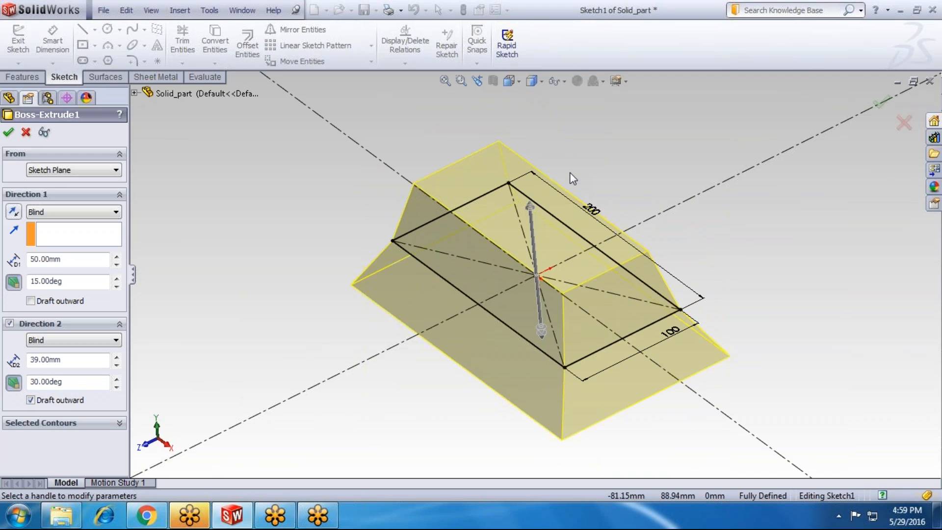
pyautogui.press('Up')
pyautogui.press('Up')
pyautogui.press('Up')
pyautogui.press('Up')
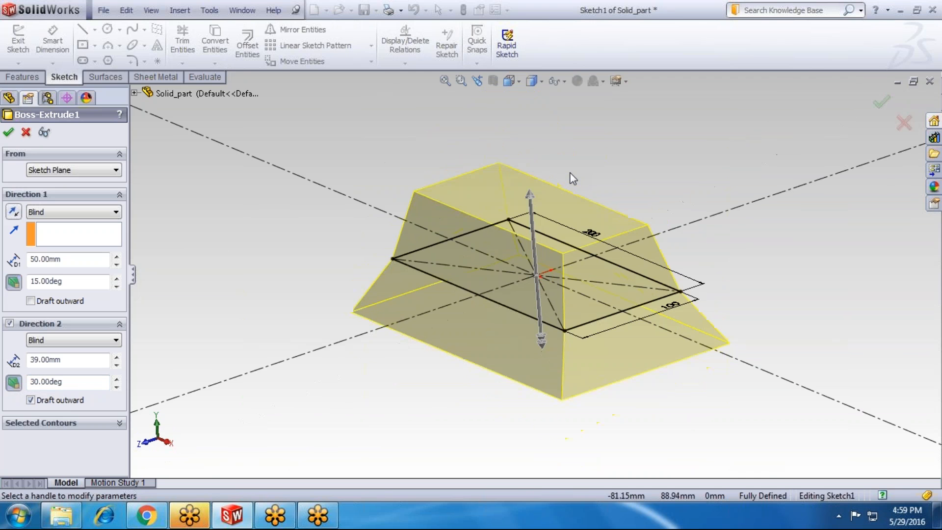
pyautogui.press('Right')
pyautogui.press('Right')
pyautogui.press('Right')
pyautogui.press('Right')
pyautogui.press('Left')
pyautogui.press('Left')
pyautogui.press('Left')
pyautogui.press('Left')
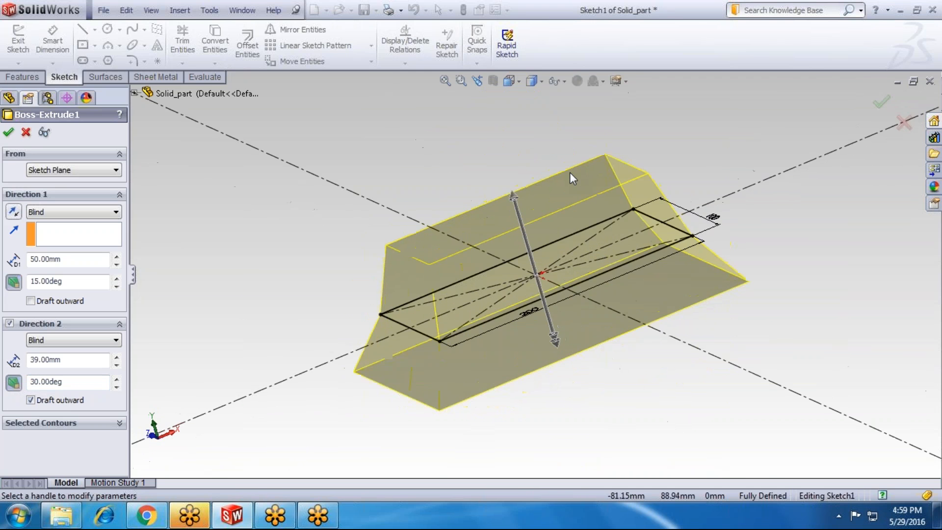
pyautogui.press('Down')
pyautogui.press('Down')
pyautogui.press('Down')
pyautogui.press('Down')
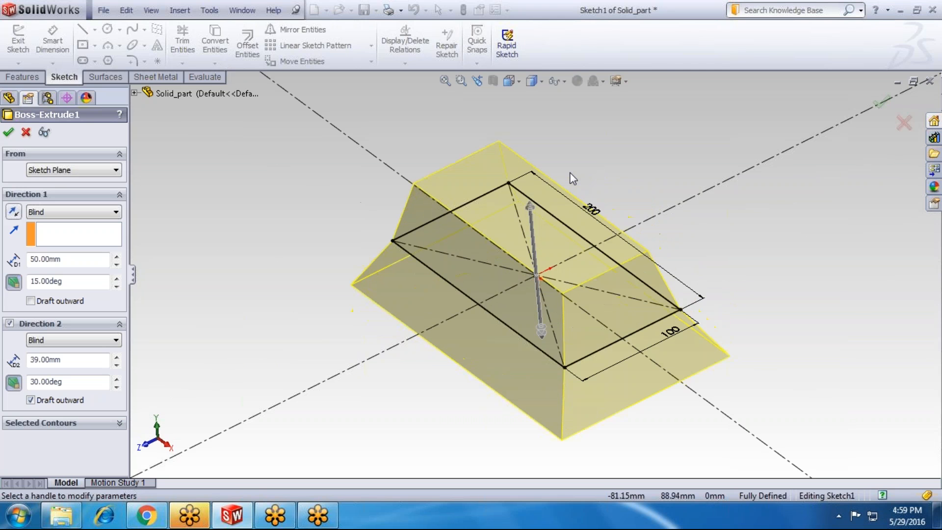
pyautogui.click(8, 133)
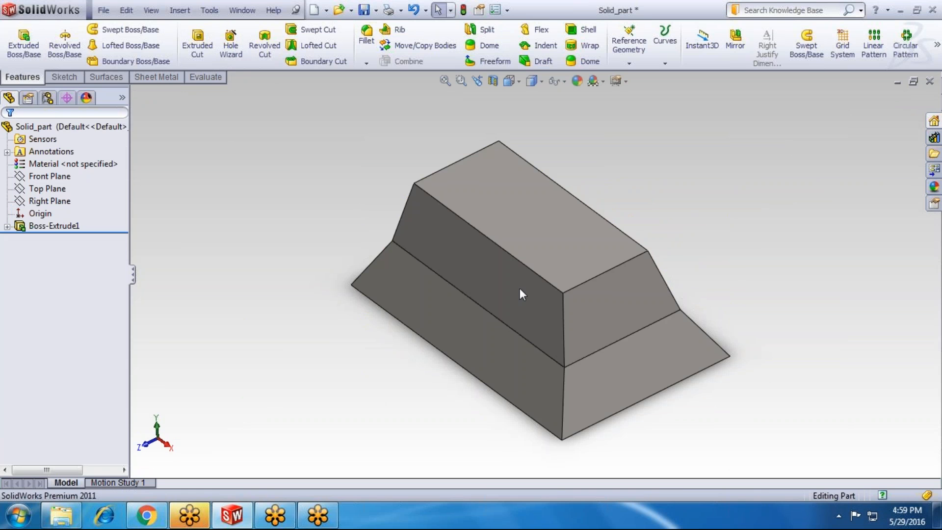
# Examine the finished solid's upper and lower drafted faces from several viewing angles
pyautogui.moveTo(344, 377); pyautogui.dragTo(391, 363, button='middle')
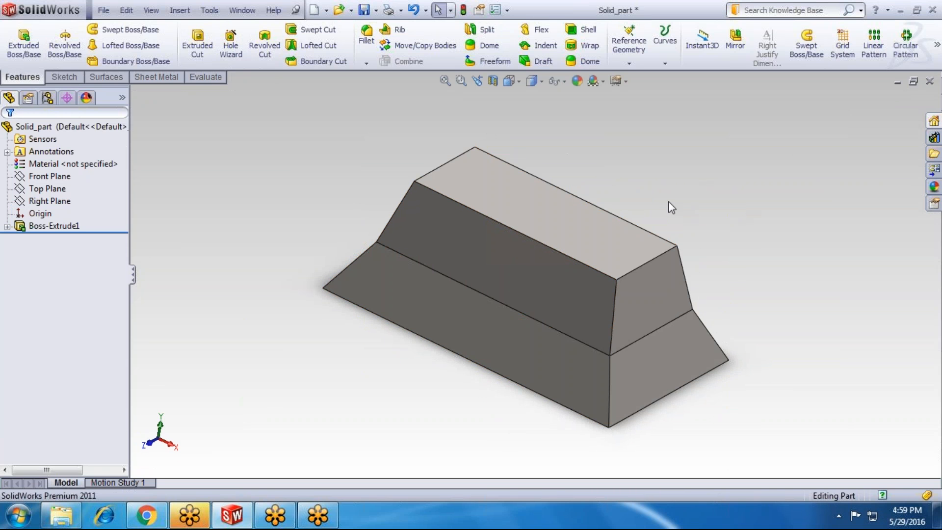
pyautogui.moveTo(649, 207); pyautogui.dragTo(603, 229, button='middle')
pyautogui.press('Up')
pyautogui.press('Up')
pyautogui.press('Right')
pyautogui.press('Right')
pyautogui.press('Right')
pyautogui.press('Right')
pyautogui.press('Left')
pyautogui.press('Left')
pyautogui.press('Up')
pyautogui.press('Up')
pyautogui.press('Up')
pyautogui.press('Down')
pyautogui.press('Down')
pyautogui.press('Down')
pyautogui.press('Down')
pyautogui.press('Down')
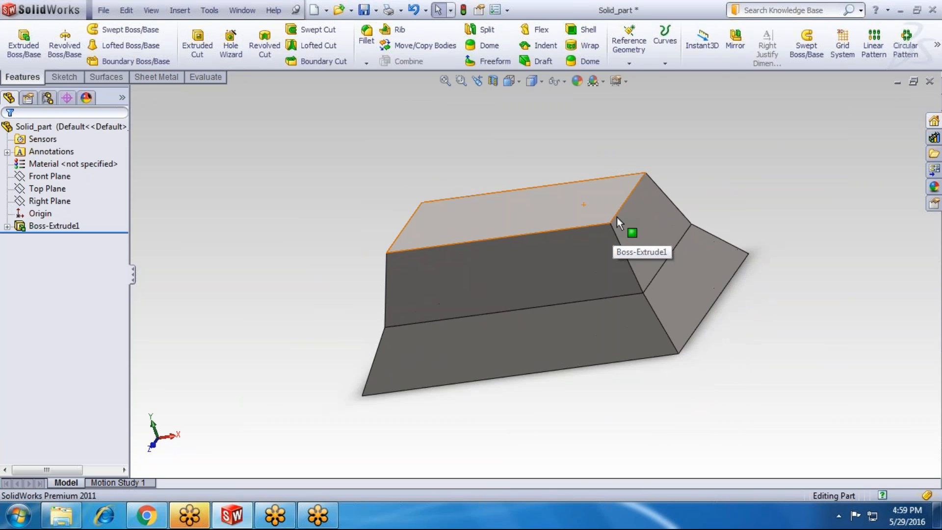
pyautogui.press('Down')
pyautogui.press('Down')
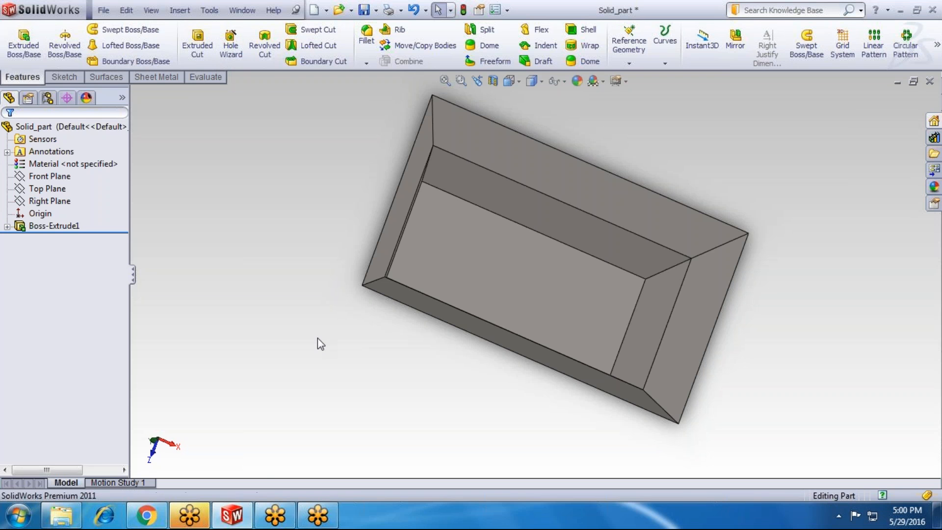
pyautogui.press('Up')
pyautogui.press('Up')
pyautogui.press('Up')
pyautogui.press('Up')
pyautogui.press('Up')
pyautogui.press('Up')
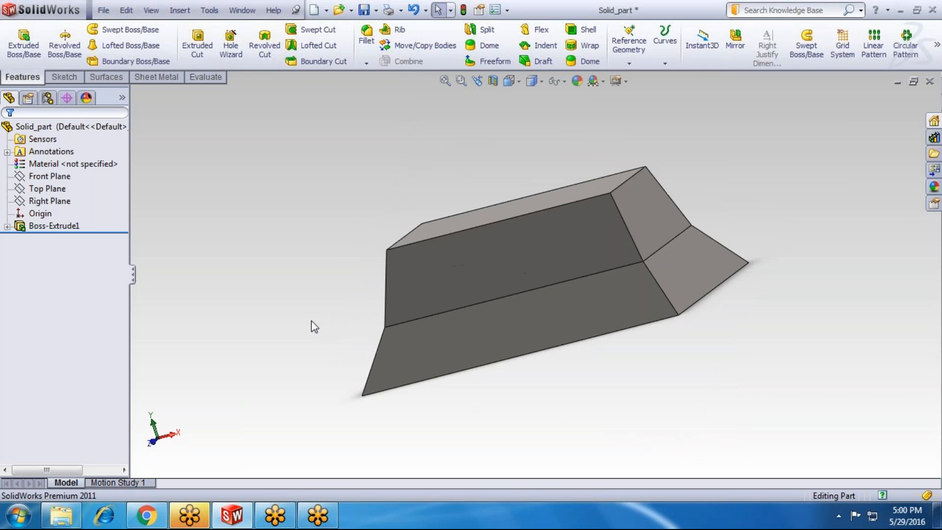
pyautogui.press('Up')
pyautogui.press('Up')
pyautogui.press('Up')
pyautogui.press('Up')
pyautogui.press('Up')
pyautogui.press('Up')
pyautogui.press('Up')
pyautogui.press('Up')
pyautogui.press('Up')
pyautogui.press('Up')
pyautogui.press('Up')
pyautogui.press('Up')
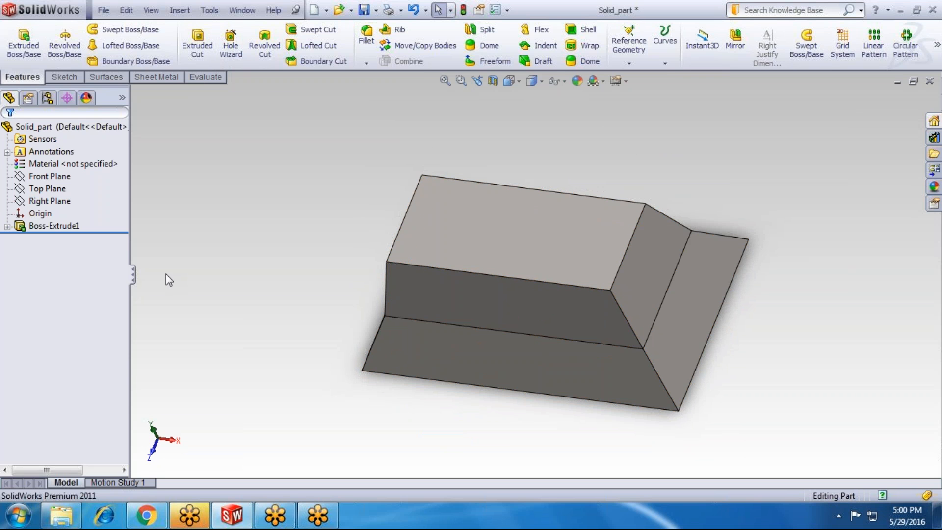
# Start an Extruded Cut and open its sketch on the solid's top face
pyautogui.click(35, 202)
pyautogui.click(290, 324)
pyautogui.click(193, 53)
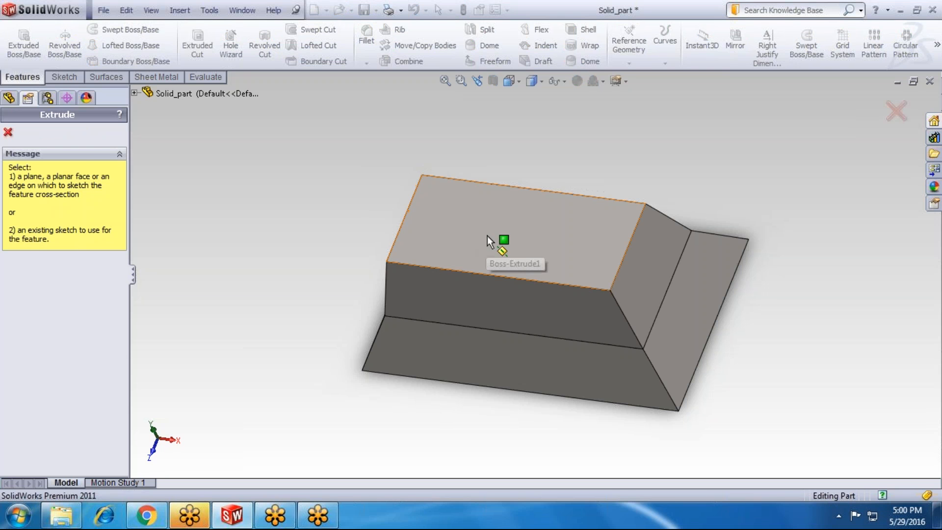
pyautogui.click(508, 238)
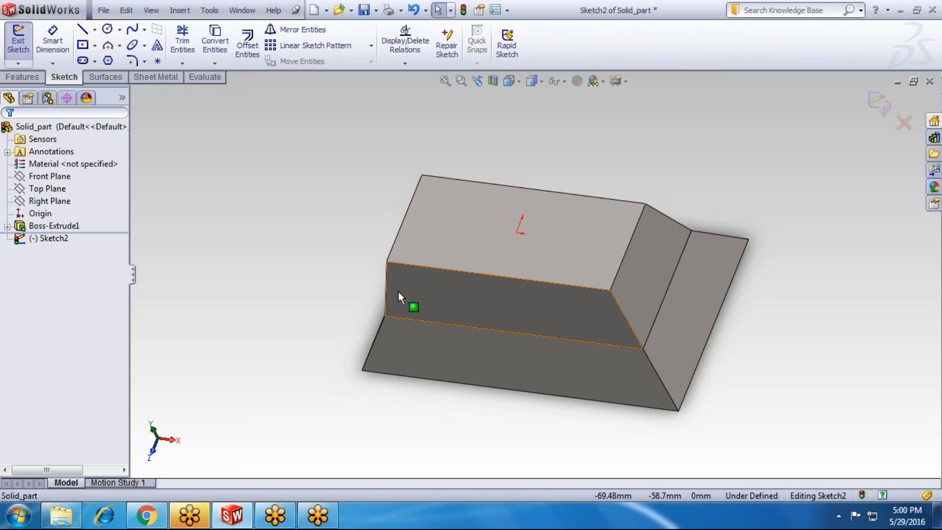
pyautogui.hotkey('ctrl', '8')
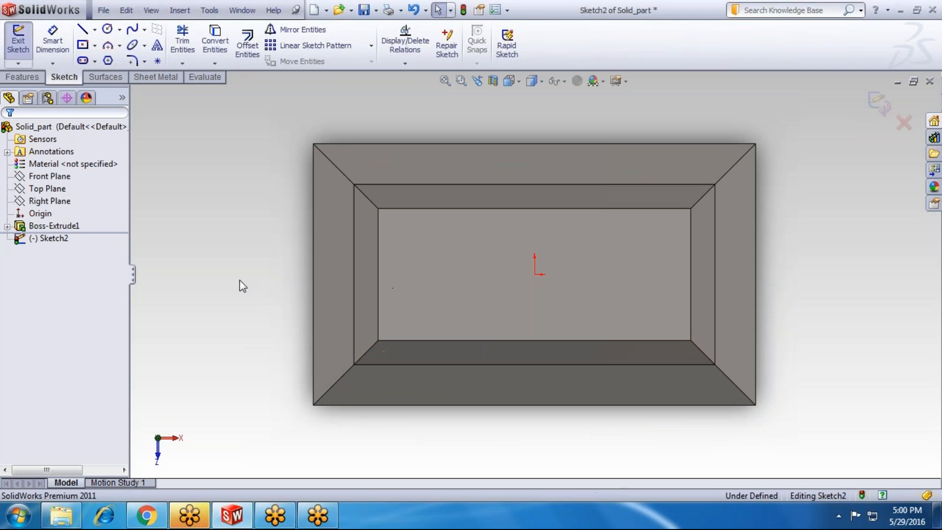
# Sketch a circle centred on the origin of the top face and dimension its diameter to 50 mm
pyautogui.click(109, 33)
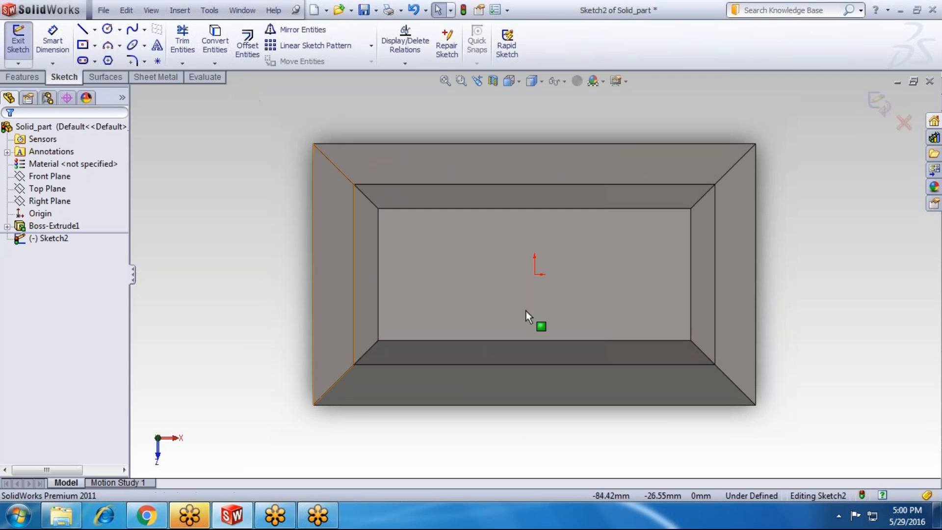
pyautogui.click(107, 29)
pyautogui.click(535, 274)
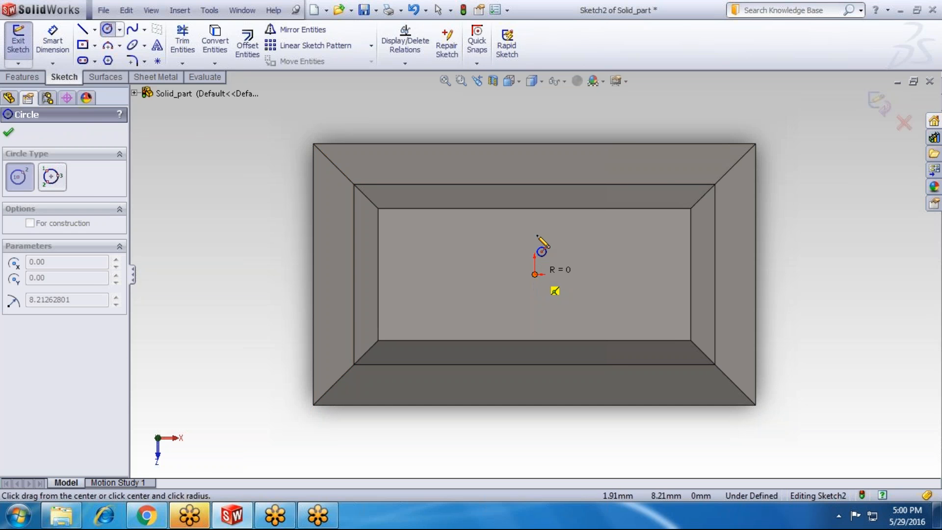
pyautogui.click(553, 230)
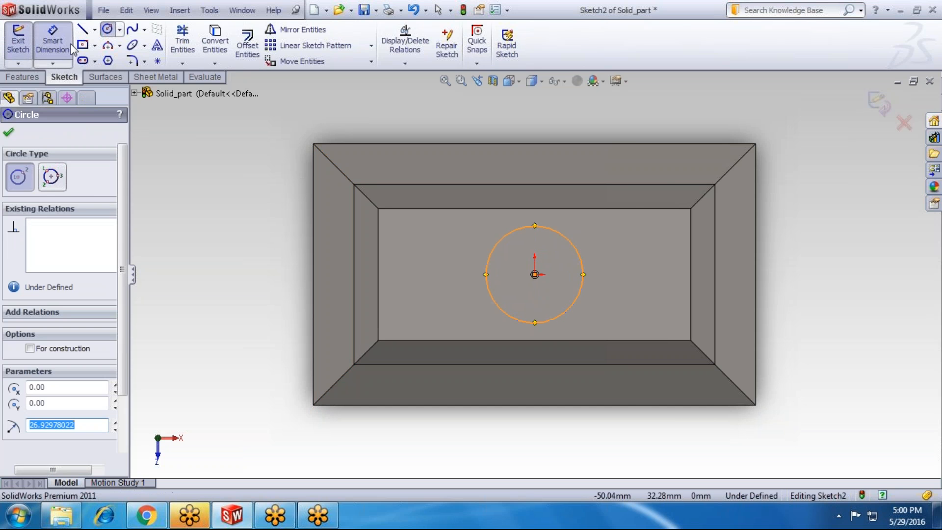
pyautogui.click(52, 39)
pyautogui.click(499, 244)
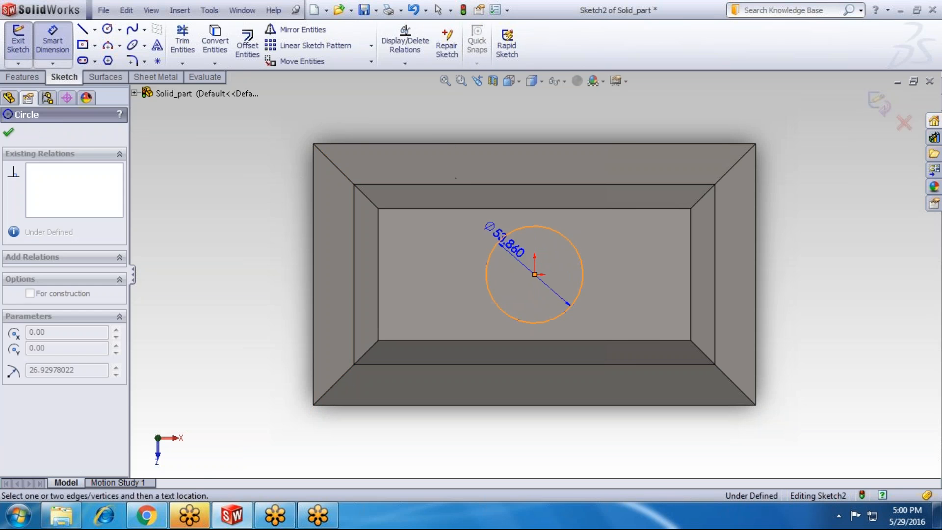
pyautogui.click(425, 130)
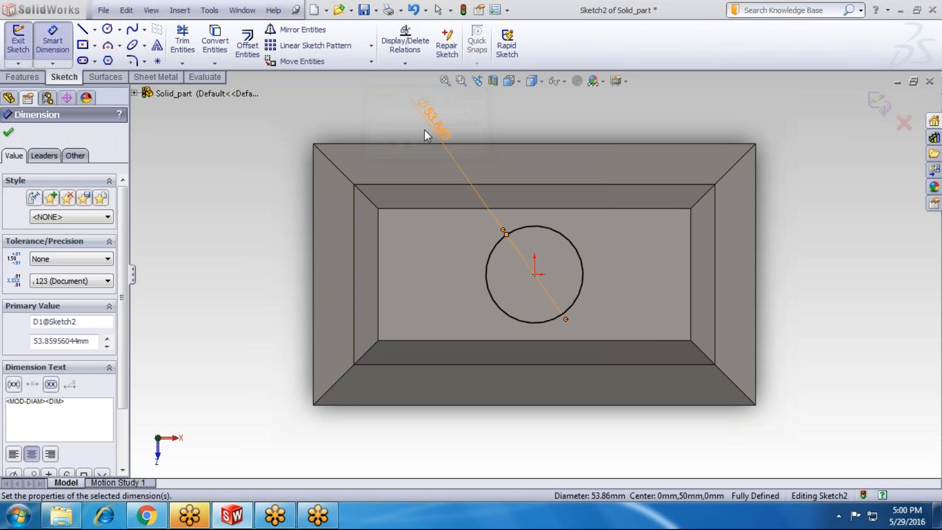
pyautogui.write('50.000mm')
pyautogui.press('Return')
# Sketch a smaller circle left of the central circle, level with the origin, and dimension its diameter to 20 mm
pyautogui.click(107, 29)
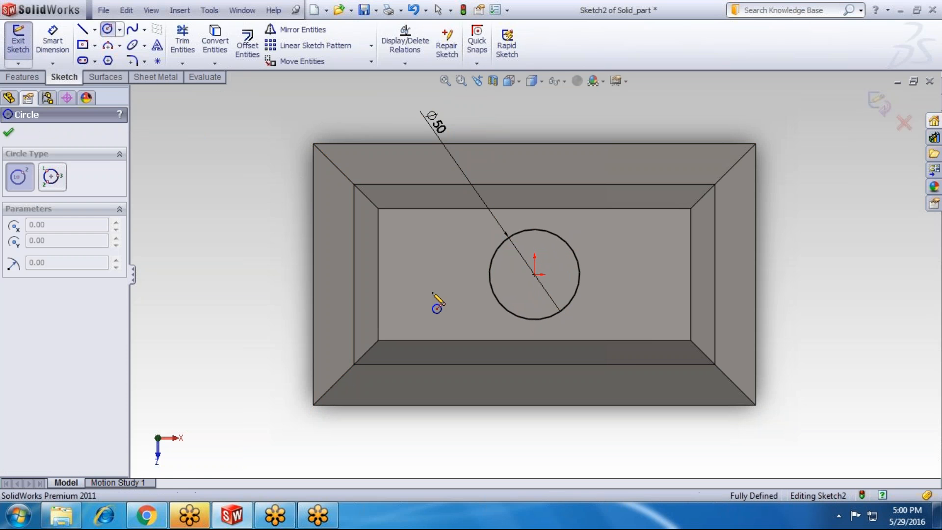
pyautogui.click(426, 274)
pyautogui.click(426, 256)
pyautogui.click(52, 42)
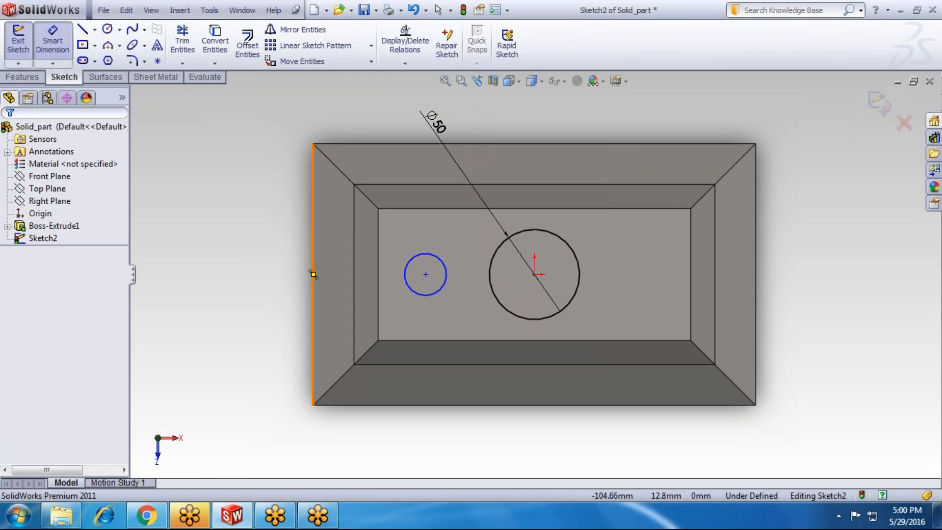
pyautogui.click(413, 259)
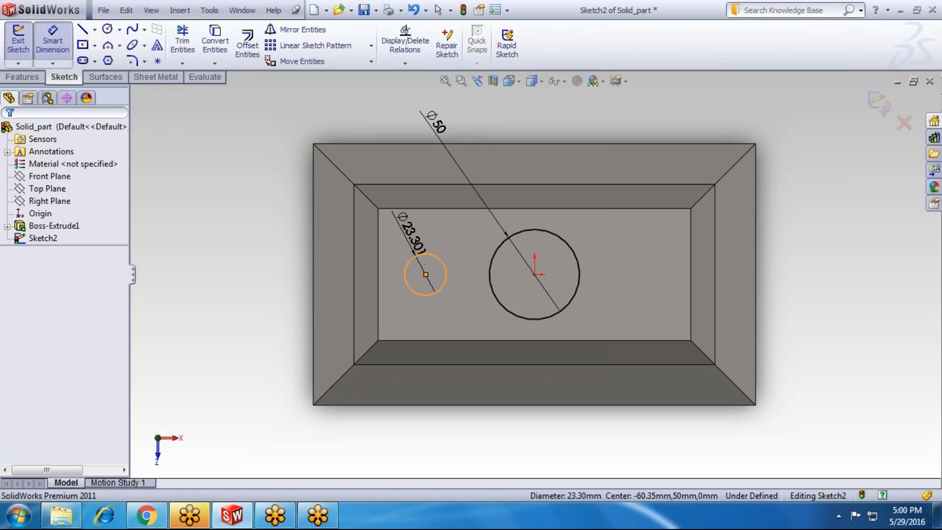
pyautogui.click(412, 233)
pyautogui.write('20')
pyautogui.press('Return')
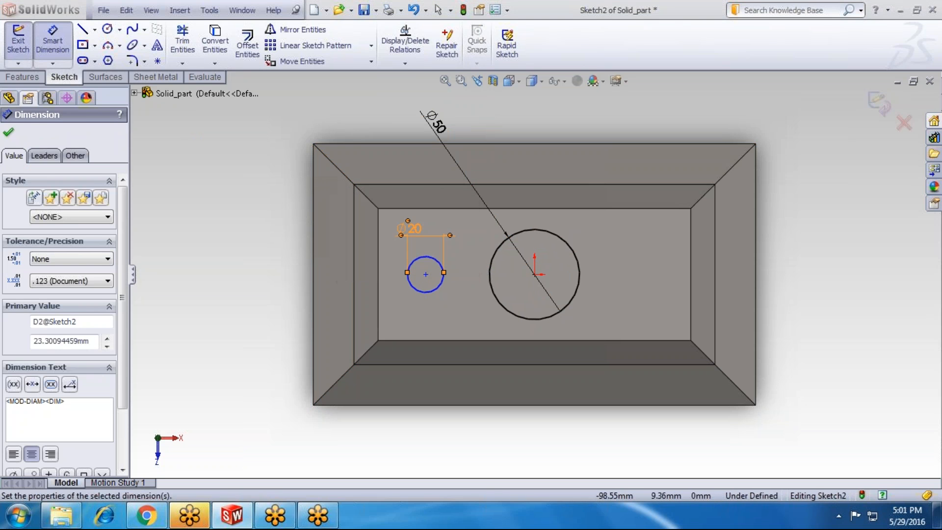
# Dimension the horizontal distance between the centres of the two circles to 50 mm
pyautogui.click(345, 291)
pyautogui.click(426, 275)
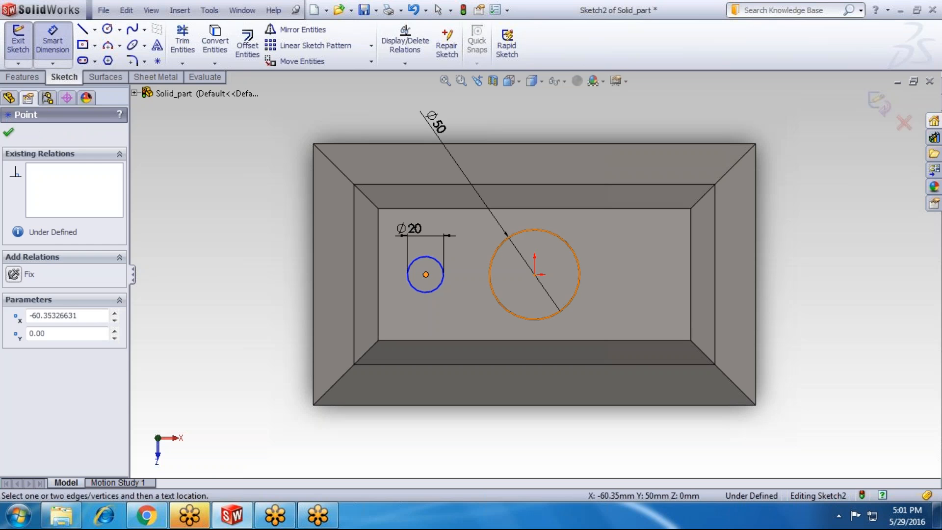
pyautogui.click(535, 274)
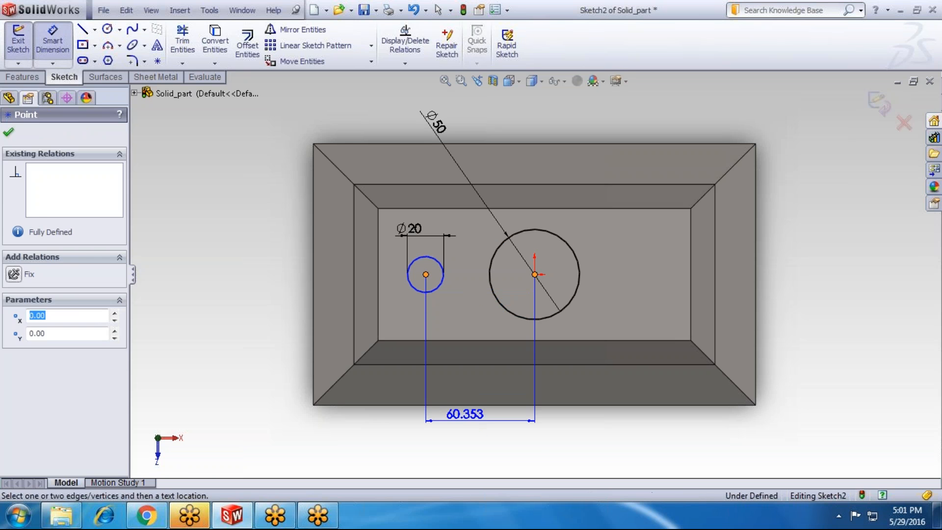
pyautogui.click(466, 418)
pyautogui.write('50')
pyautogui.press('Return')
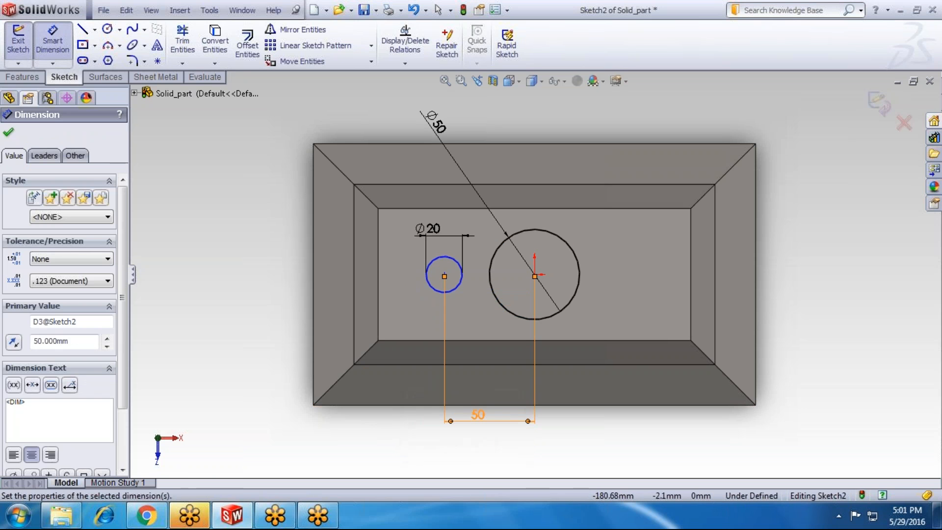
pyautogui.press('Escape')
pyautogui.press('Escape')
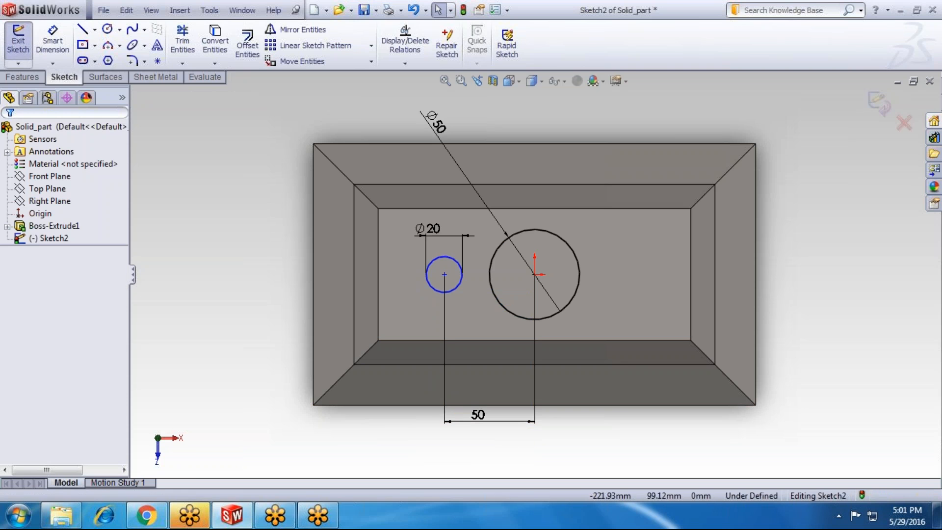
# Draw an infinite-length vertical construction line through the origin
pyautogui.click(95, 61)
pyautogui.click(95, 29)
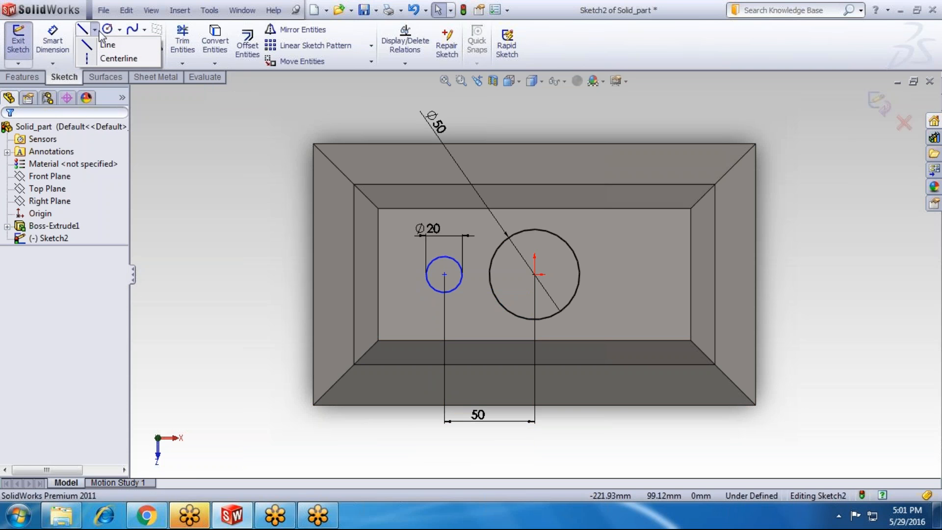
pyautogui.click(101, 58)
pyautogui.click(44, 238)
pyautogui.click(31, 310)
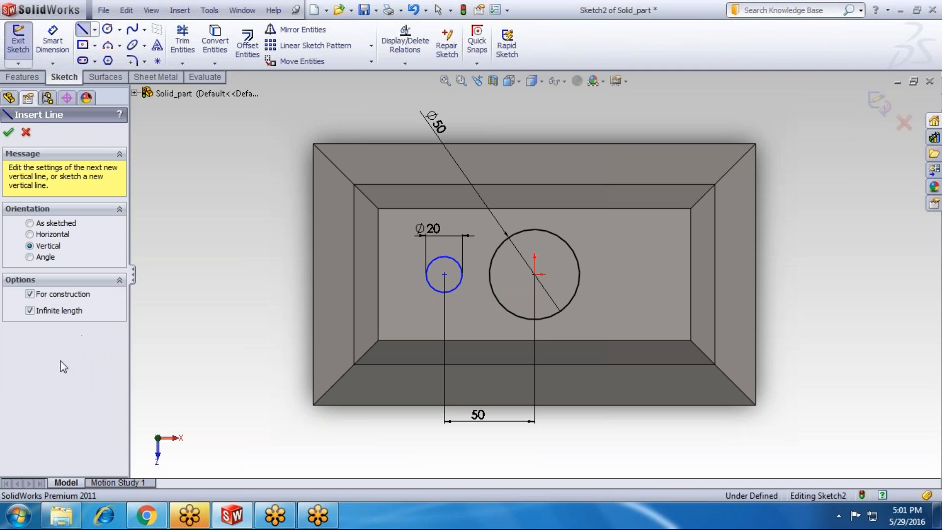
pyautogui.click(538, 277)
pyautogui.press('Escape')
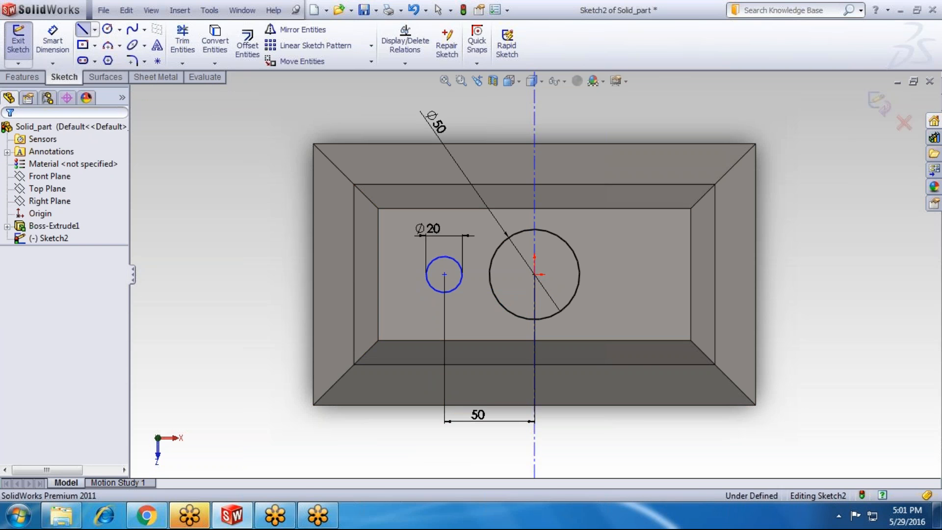
# Draw an infinite-length horizontal construction line through the origin
pyautogui.click(44, 225)
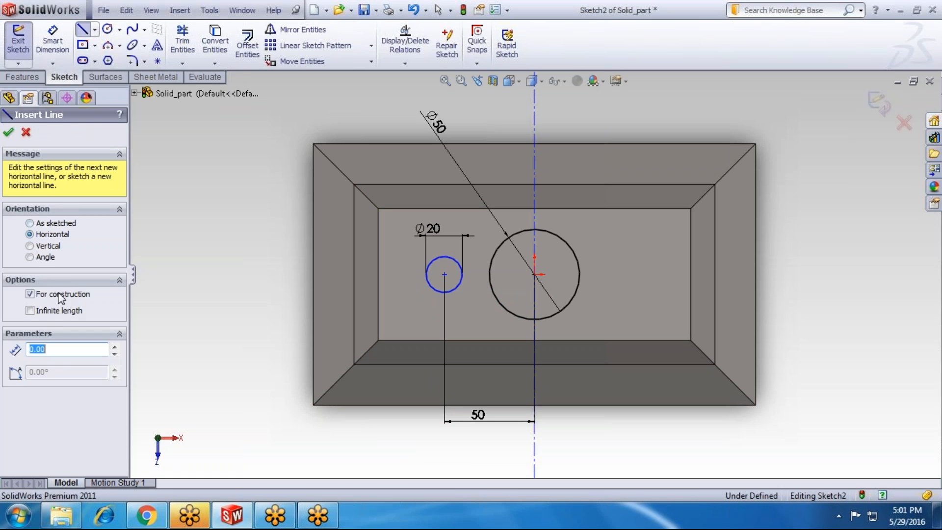
pyautogui.click(59, 311)
pyautogui.click(535, 275)
pyautogui.press('Escape')
pyautogui.click(487, 275)
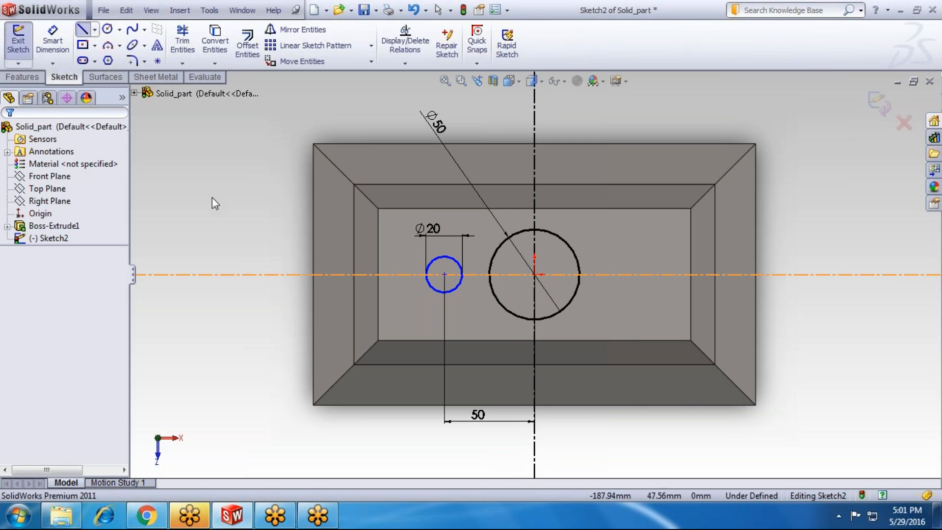
# Move the small circle above the horizontal construction line and make its centre coincident with that line
pyautogui.scroll(-1, 243, 207)
pyautogui.scroll(-1, 243, 207)
pyautogui.click(52, 44)
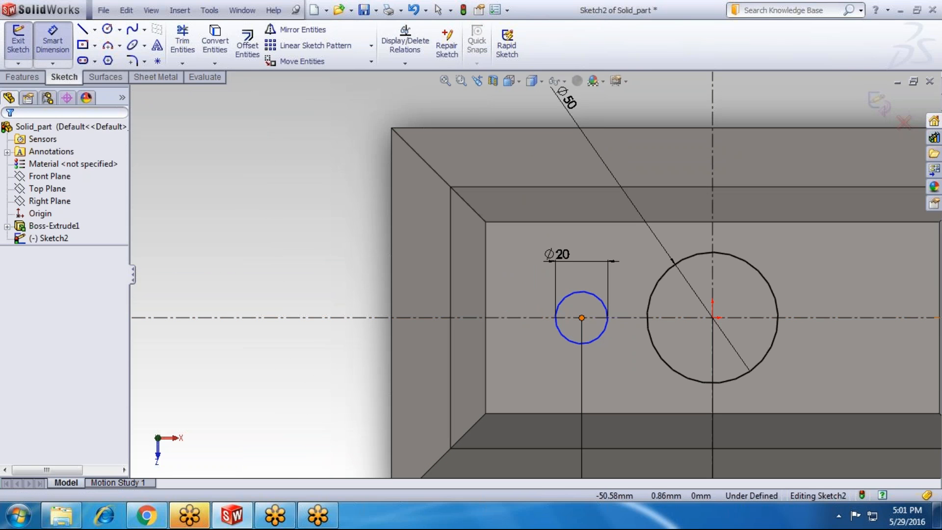
pyautogui.press('Escape')
pyautogui.moveTo(581, 317); pyautogui.dragTo(601, 248)
pyautogui.press('Escape')
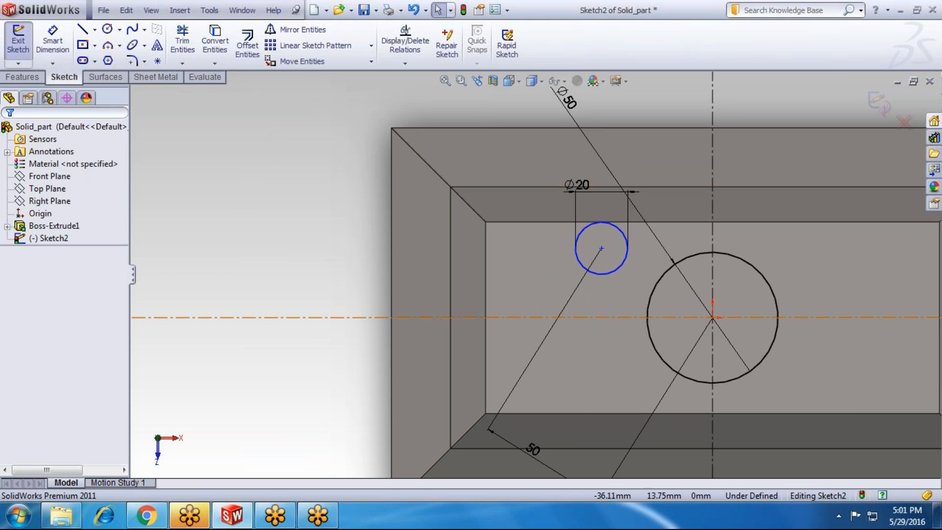
pyautogui.click(602, 249)
pyautogui.keyDown('ctrl'); pyautogui.click(426, 317); pyautogui.keyUp('ctrl')
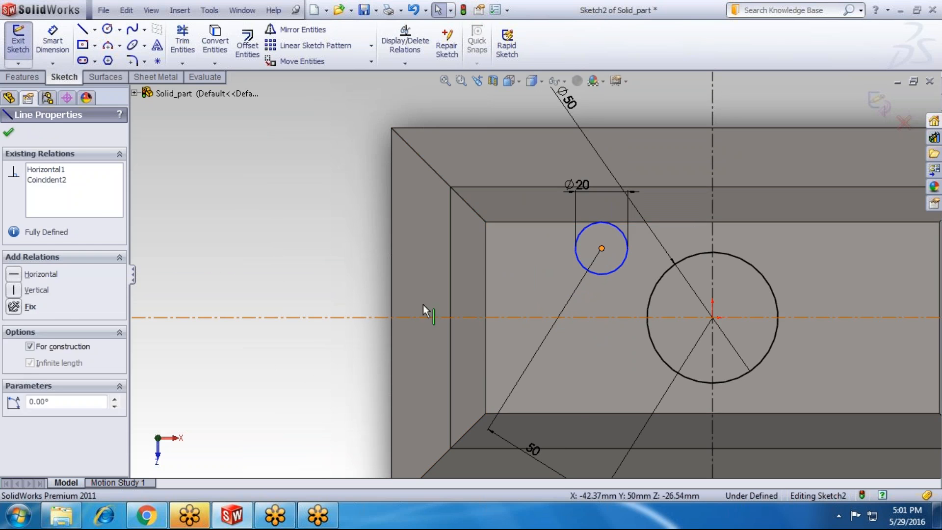
pyautogui.click(48, 356)
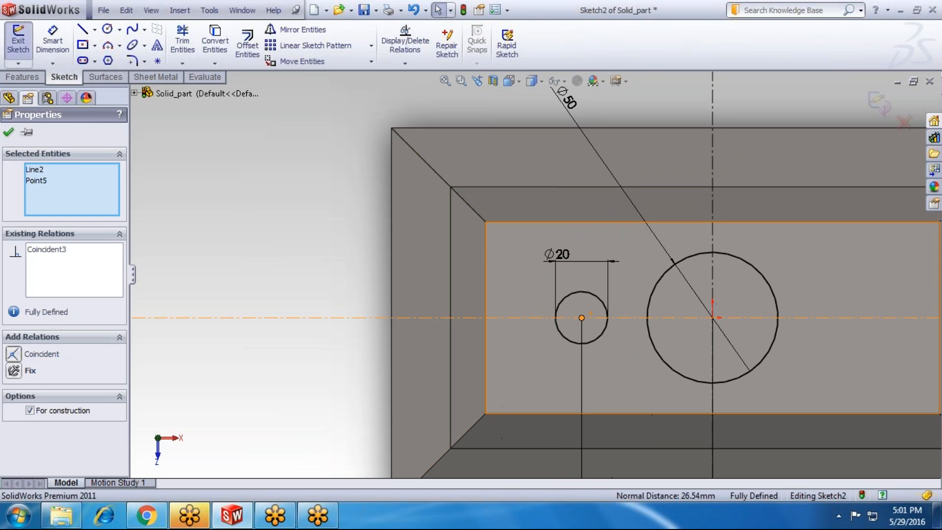
pyautogui.click(9, 131)
# Mirror the 20 mm circle about the vertical construction line, keeping the original as a copy
pyautogui.scroll(-2, 373, 260)
pyautogui.scroll(5, 370, 255)
pyautogui.scroll(3, 560, 280)
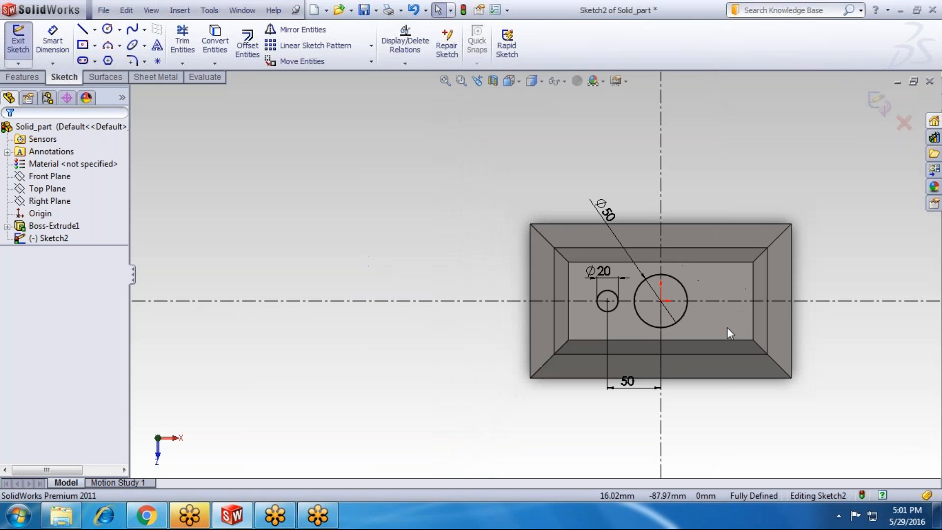
pyautogui.scroll(-3, 571, 295)
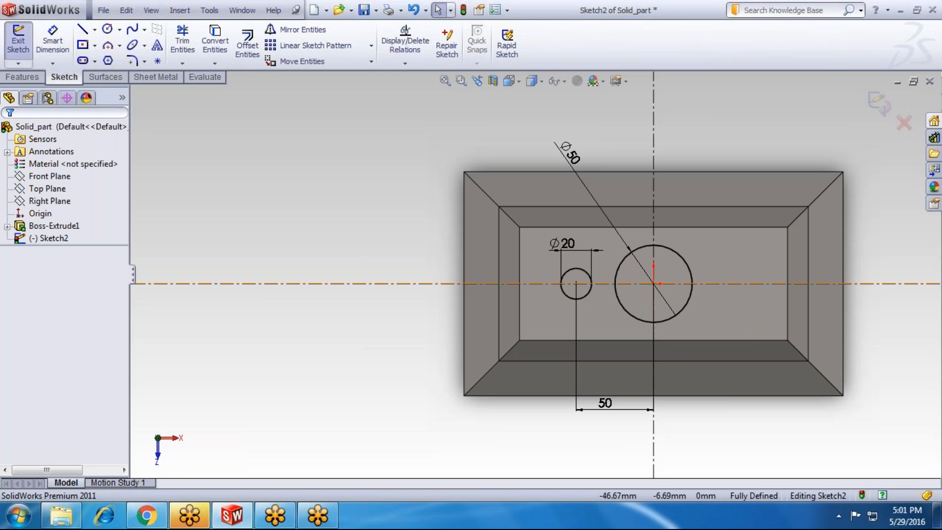
pyautogui.click(581, 296)
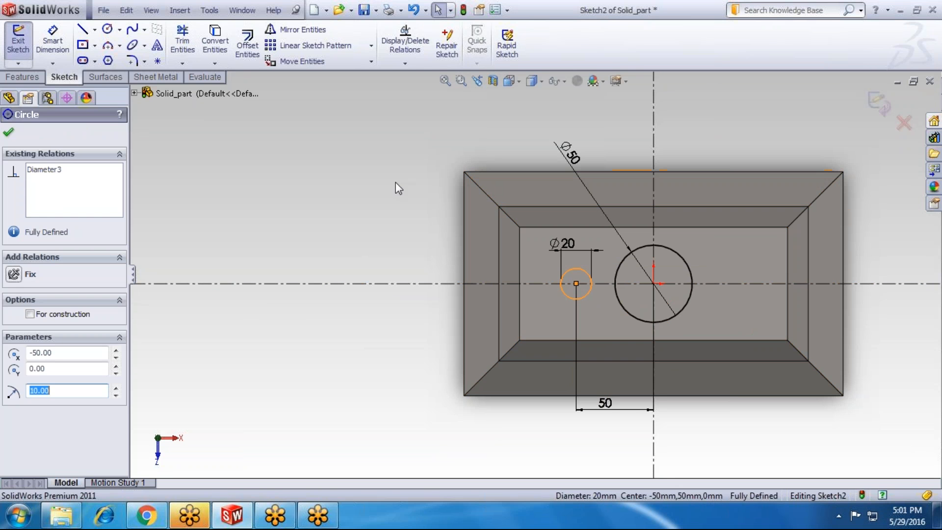
pyautogui.click(311, 33)
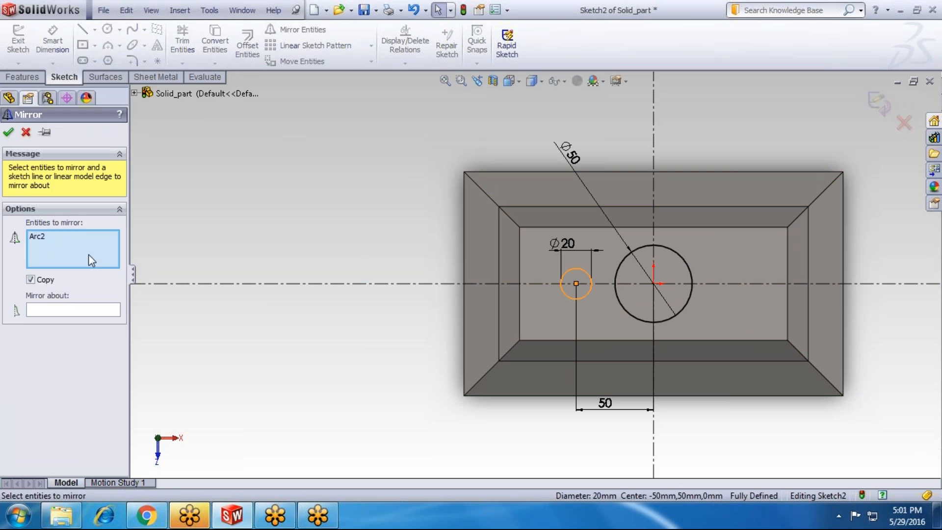
pyautogui.click(66, 309)
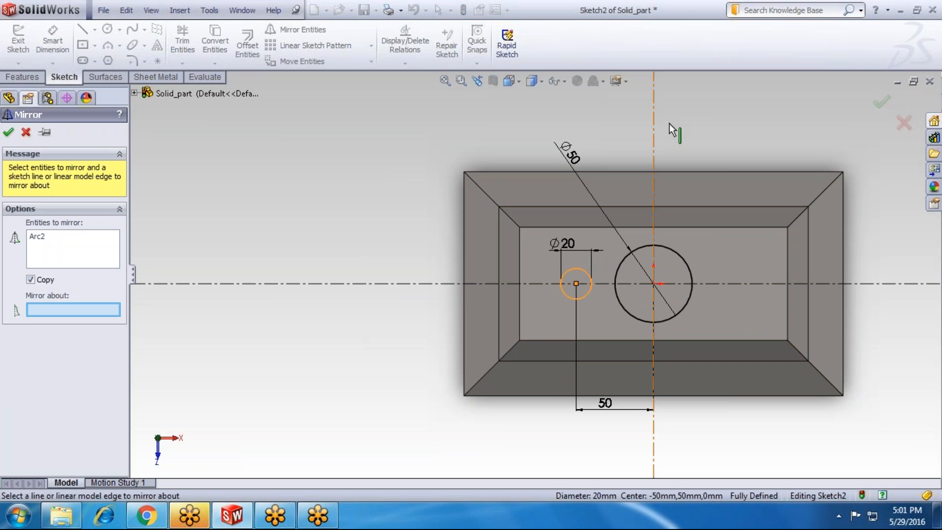
pyautogui.click(654, 125)
pyautogui.click(9, 132)
pyautogui.scroll(-2, 343, 196)
# Finish the circle sketch and set the blind cut's depth to 20 mm
pyautogui.click(879, 103)
pyautogui.scroll(1, 431, 233)
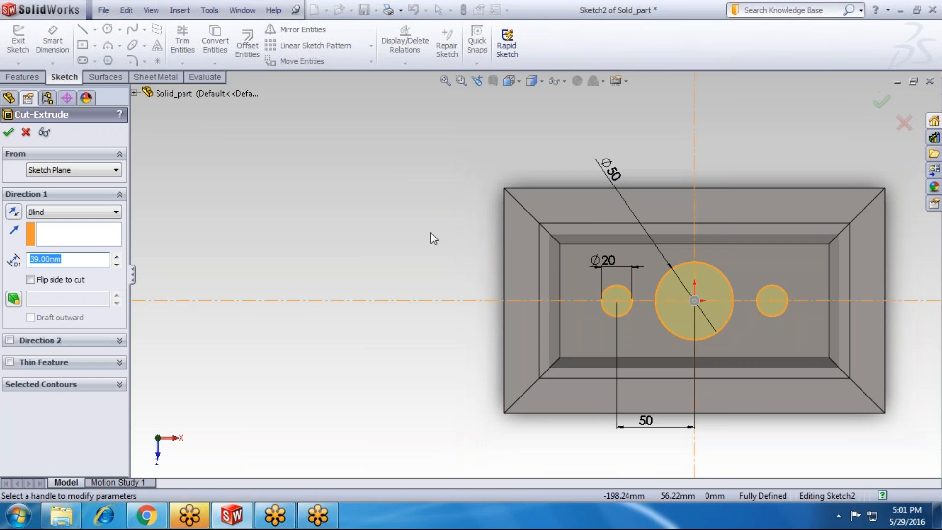
pyautogui.scroll(2, 432, 238)
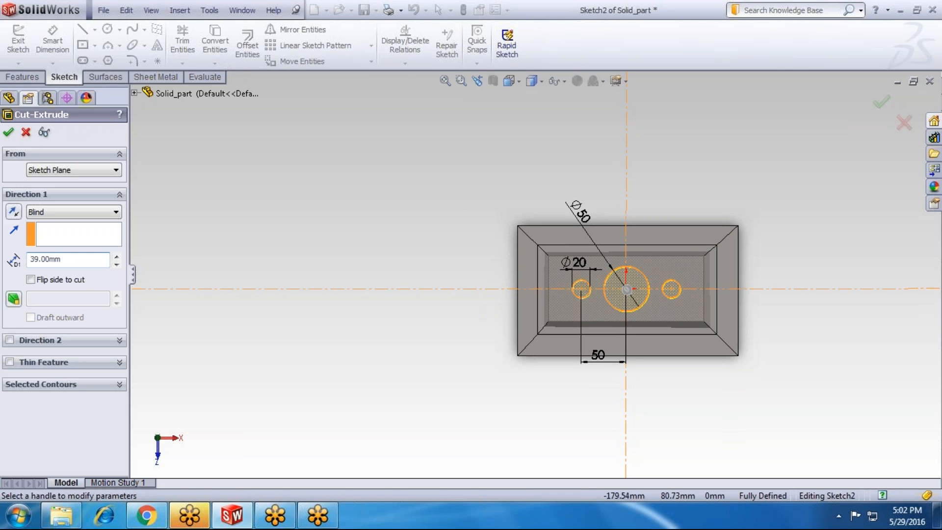
pyautogui.press('Up')
pyautogui.press('Up')
pyautogui.press('Up')
pyautogui.press('Up')
pyautogui.press('Up')
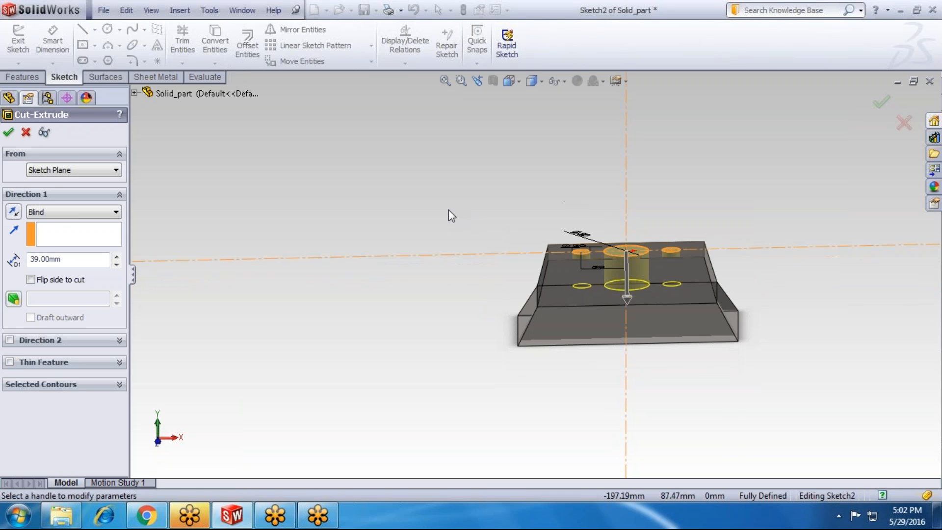
pyautogui.click(49, 214)
pyautogui.click(49, 208)
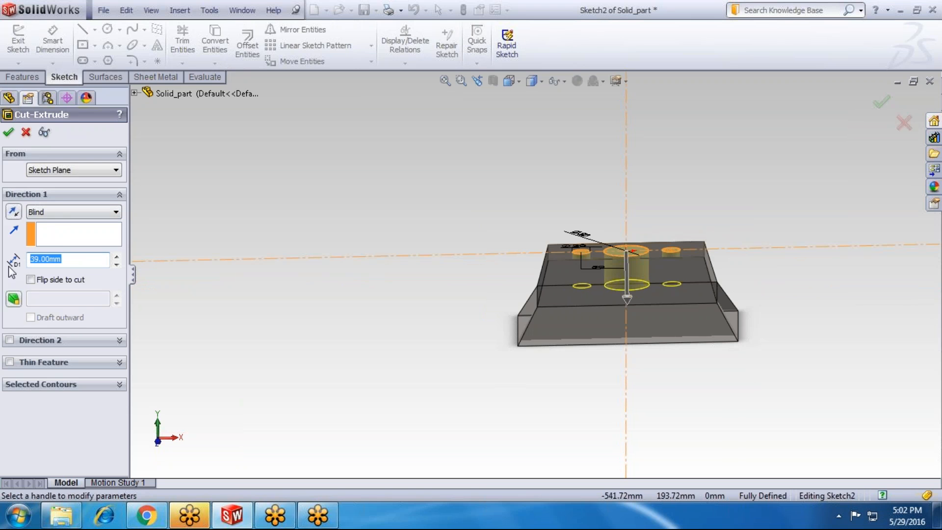
pyautogui.write('20')
pyautogui.press('Return')
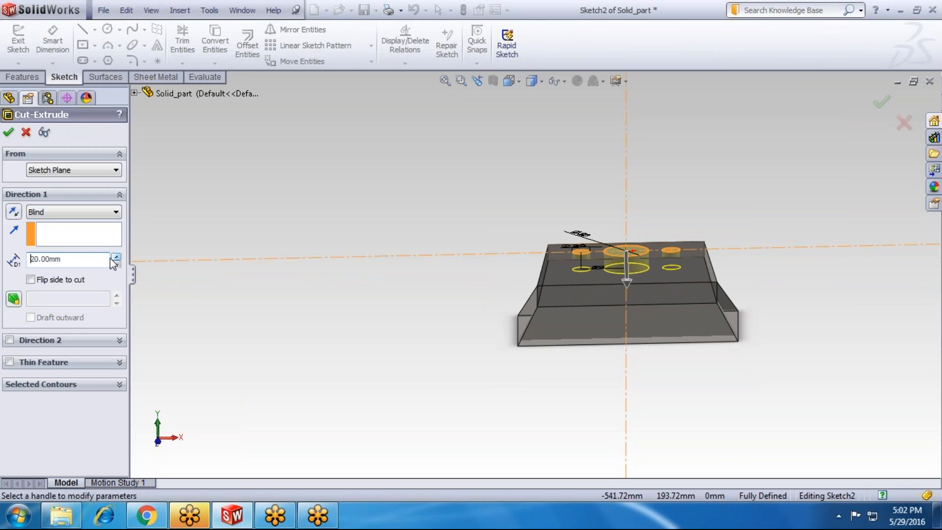
# Keep the cut's end condition as Blind and set its depth to 25 mm
pyautogui.click(48, 214)
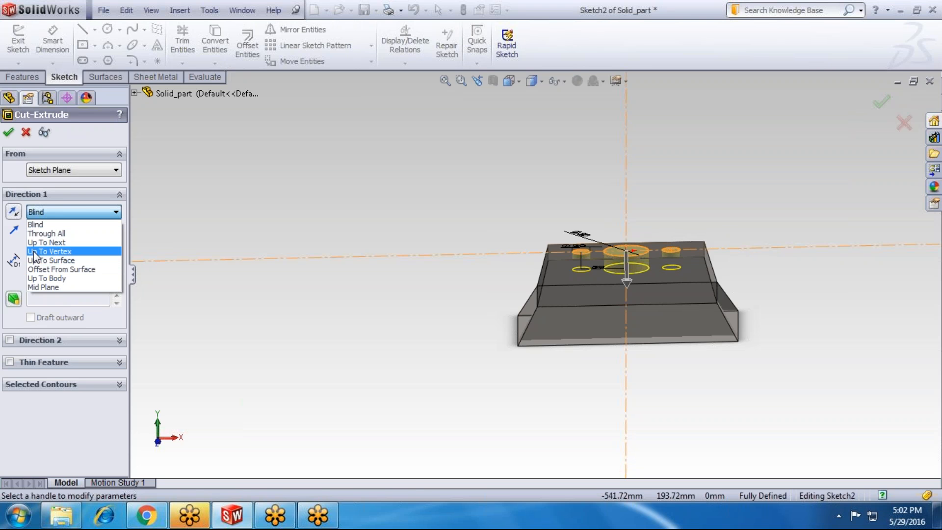
pyautogui.click(43, 224)
pyautogui.doubleClick(72, 258)
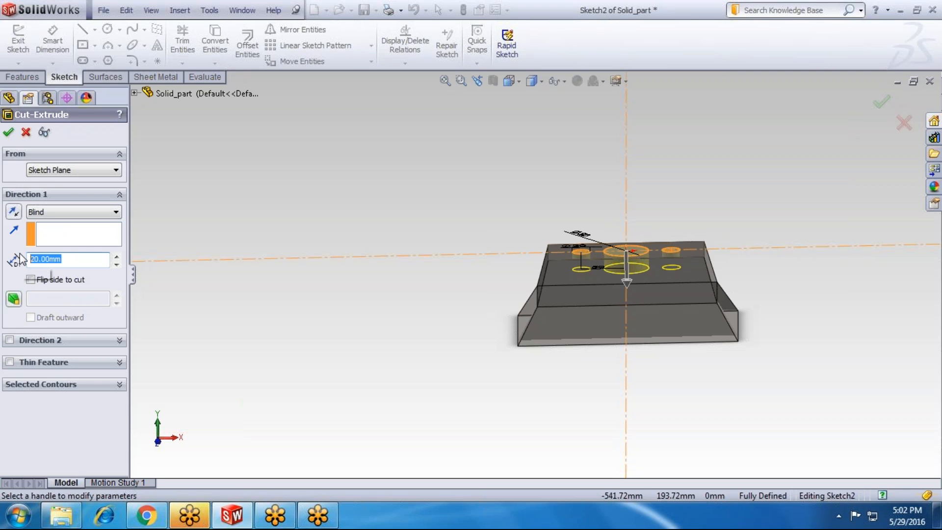
pyautogui.write('25')
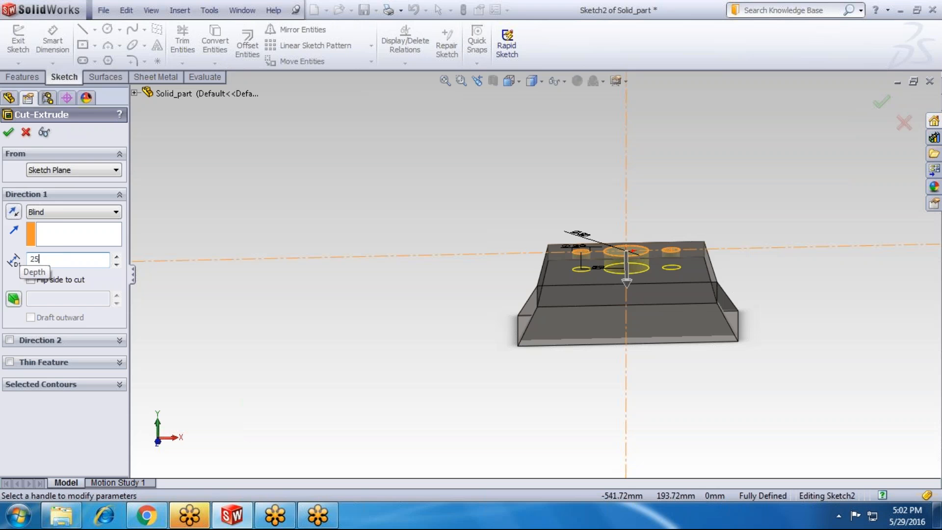
pyautogui.press('Return')
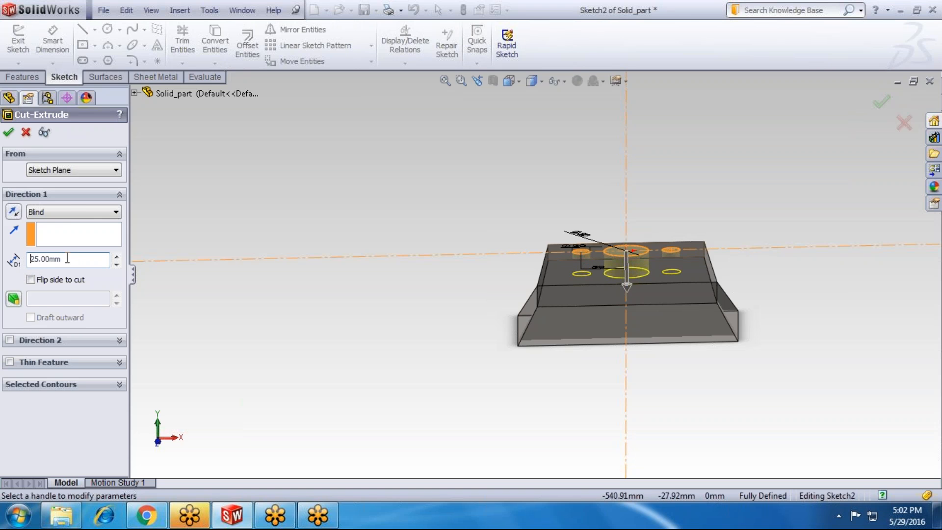
# Set the cut's Direction 1 end condition to Through All
pyautogui.click(76, 211)
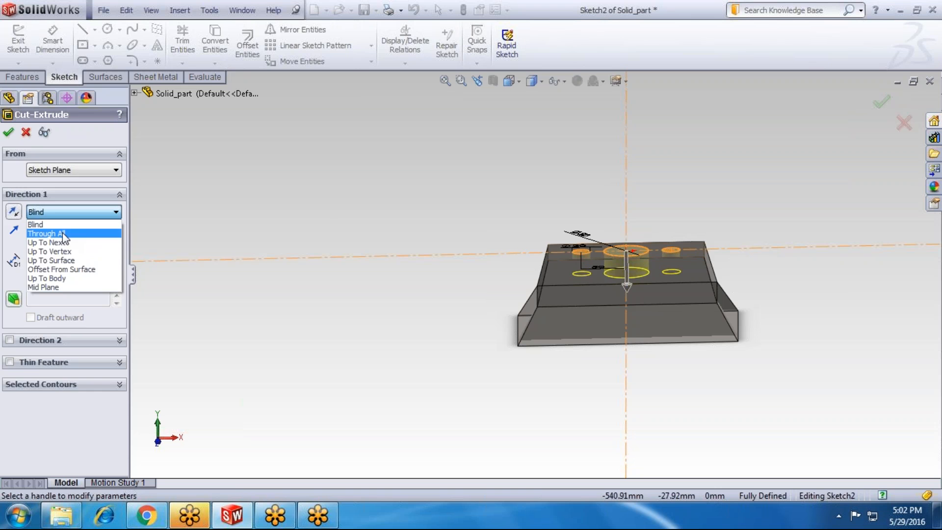
pyautogui.click(63, 233)
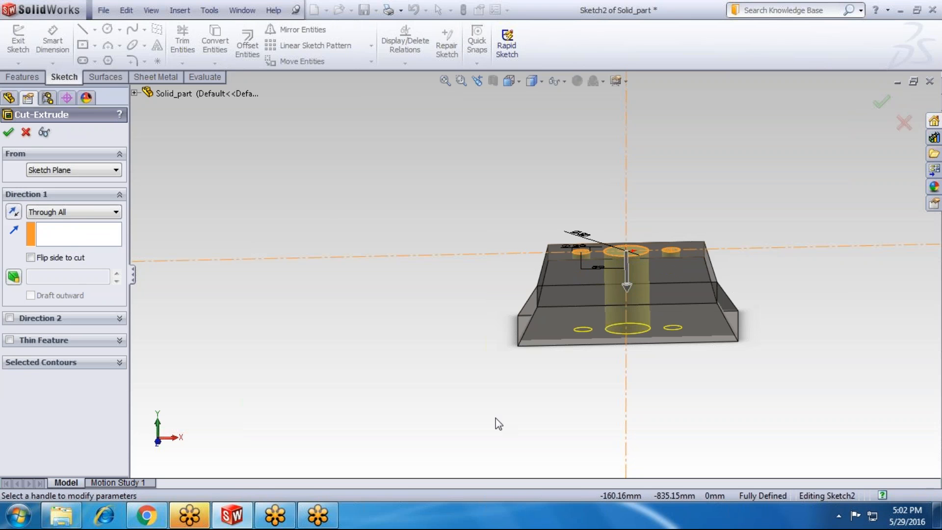
pyautogui.scroll(1, 503, 370)
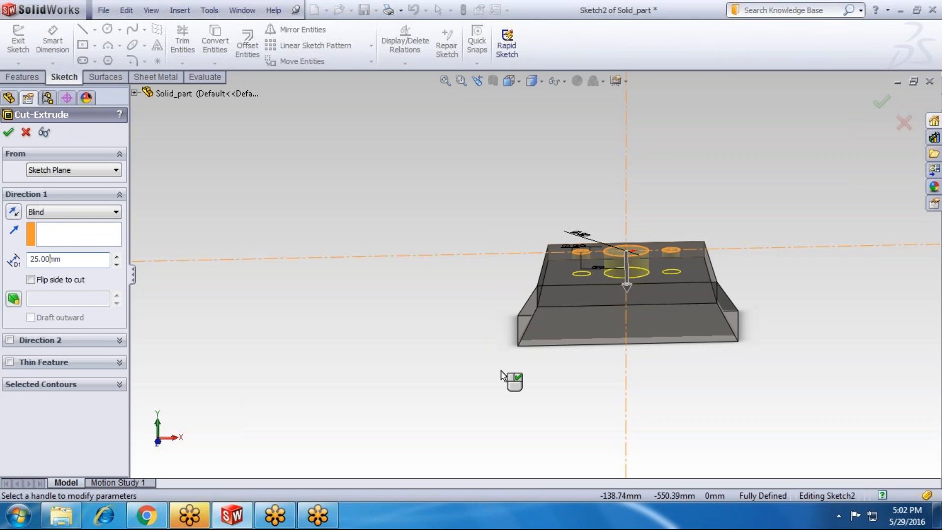
pyautogui.click(52, 211)
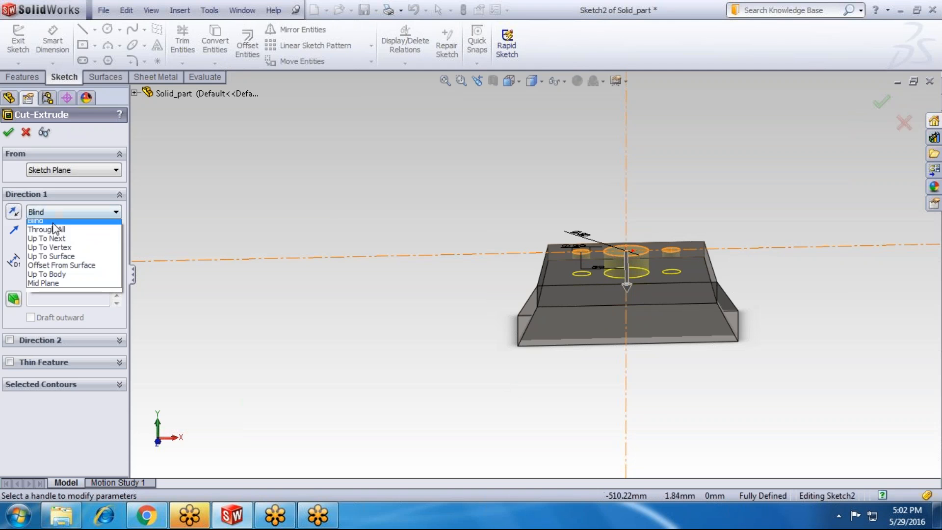
pyautogui.click(54, 242)
pyautogui.click(52, 212)
pyautogui.click(49, 233)
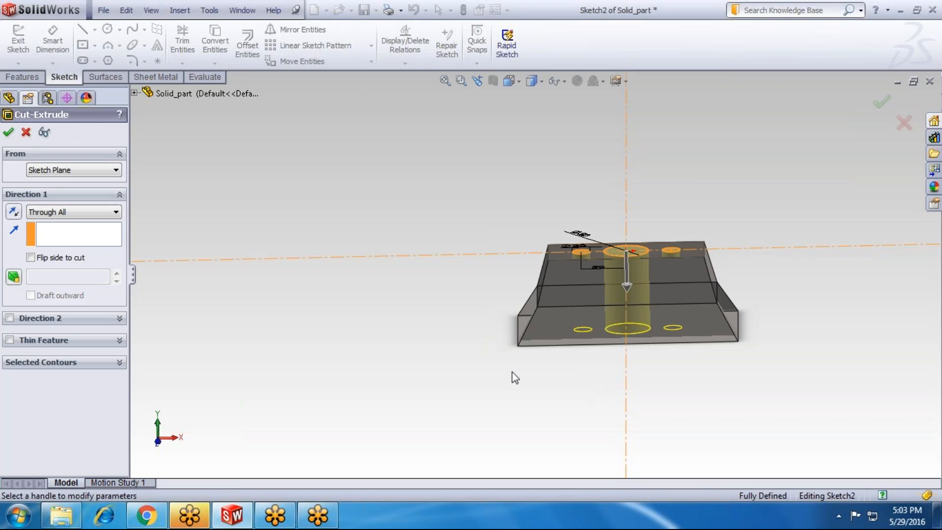
# Examine the preview of the three holes through the solid from different angles
pyautogui.press('Up')
pyautogui.press('Up')
pyautogui.press('Up')
pyautogui.press('Up')
pyautogui.press('Down')
pyautogui.press('Down')
pyautogui.press('Down')
pyautogui.press('Down')
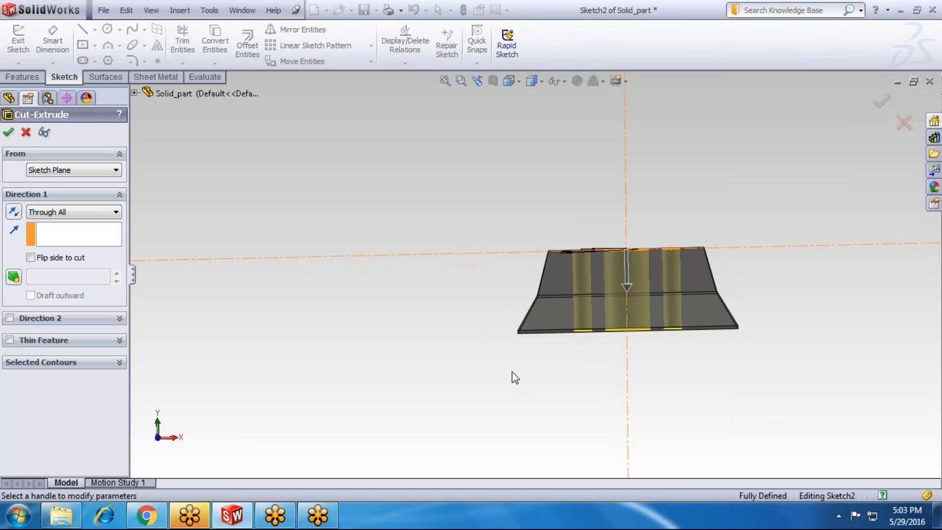
# Cancel the cut, discarding its sketch changes, and delete both the boss extrusion and the hole sketch
pyautogui.click(26, 134)
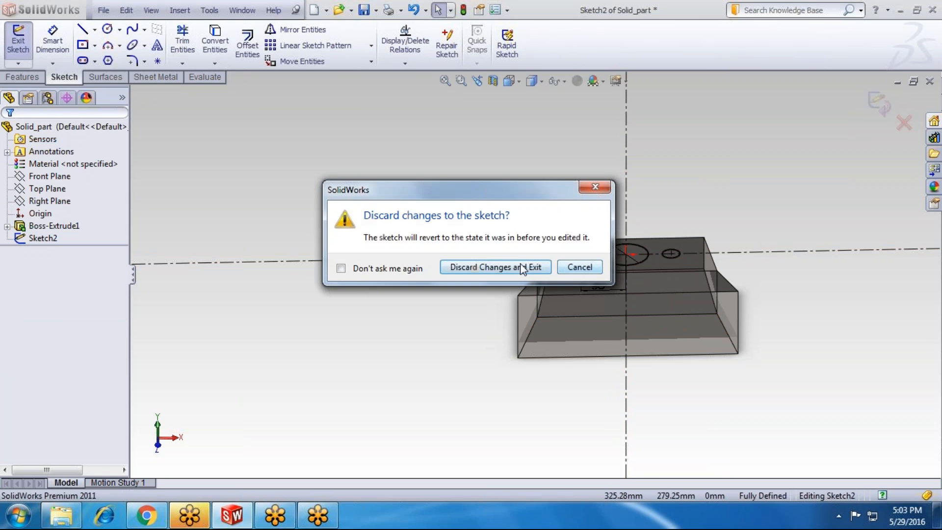
pyautogui.click(500, 268)
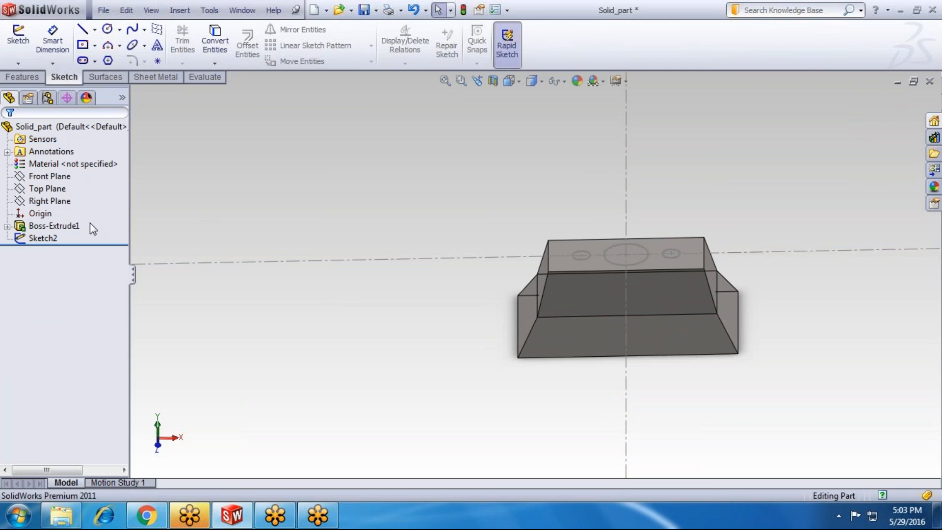
pyautogui.click(57, 226)
pyautogui.click(49, 239)
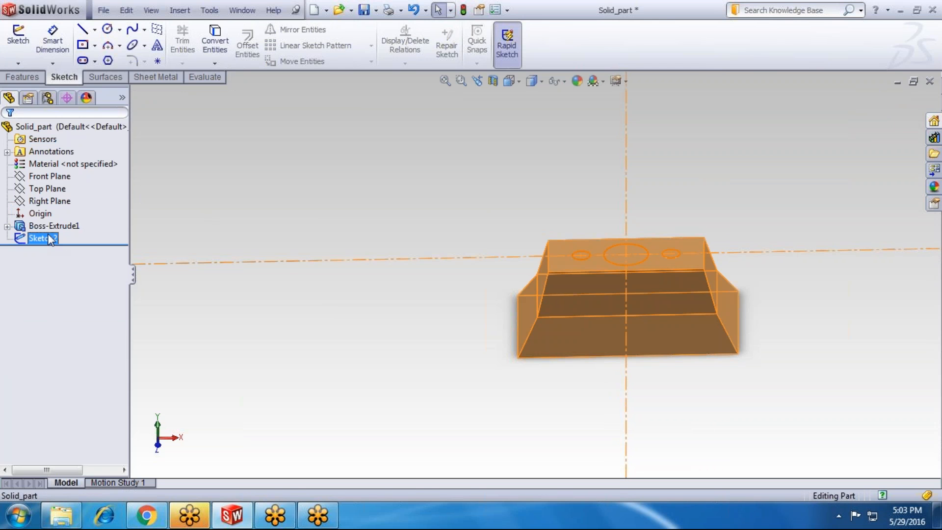
pyautogui.press('Delete')
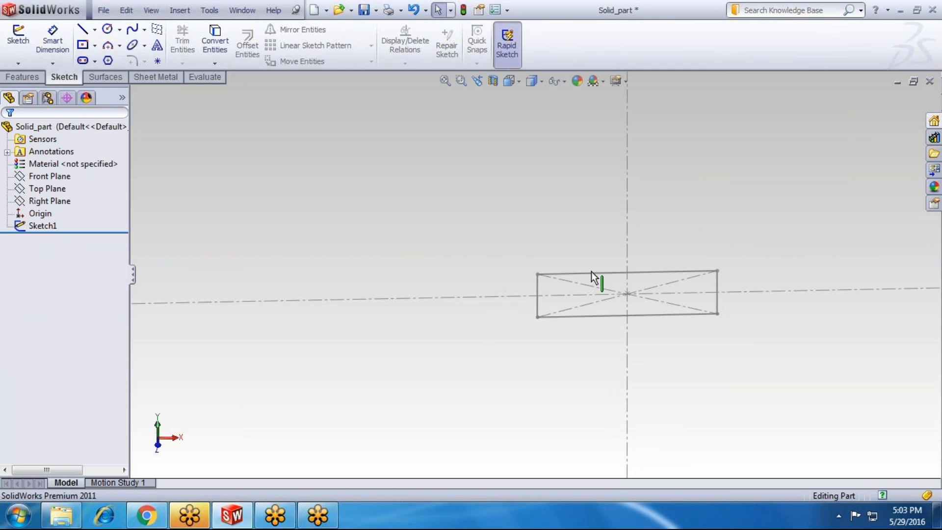
# Open the remaining base rectangle sketch, Sketch1, for editing
pyautogui.moveTo(540, 360); pyautogui.dragTo(543, 341, button='middle')
pyautogui.moveTo(25, 223); pyautogui.dragTo(38, 220)
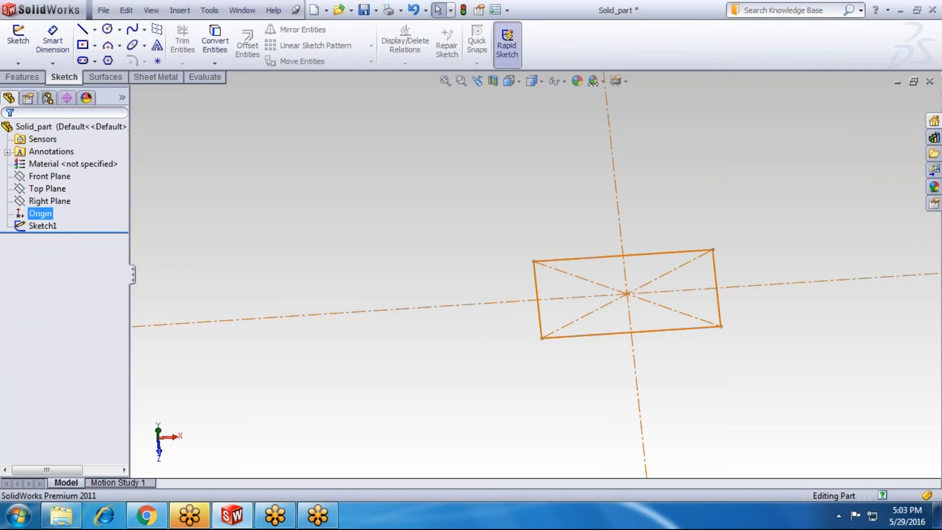
pyautogui.rightClick(35, 225)
pyautogui.click(42, 186)
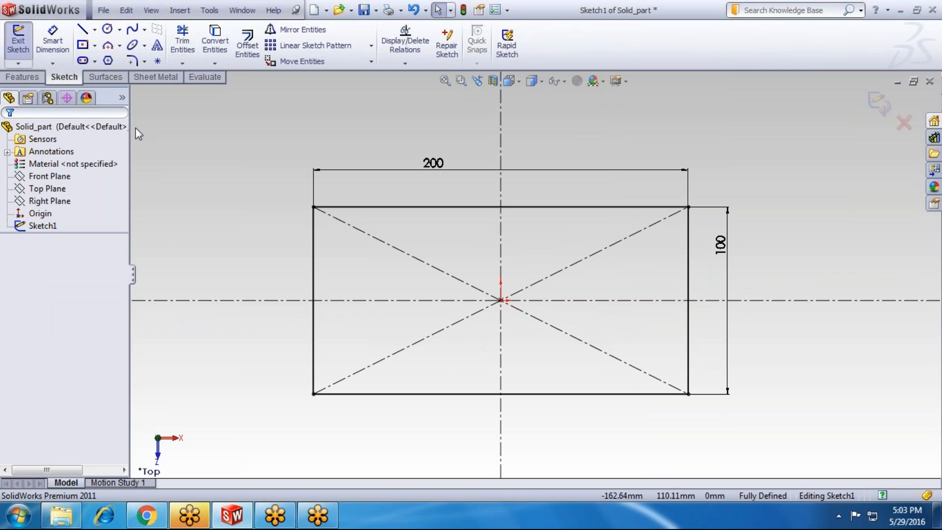
# Set the base rectangle's 100 mm dimension to 50 mm and exit the sketch
pyautogui.doubleClick(723, 244)
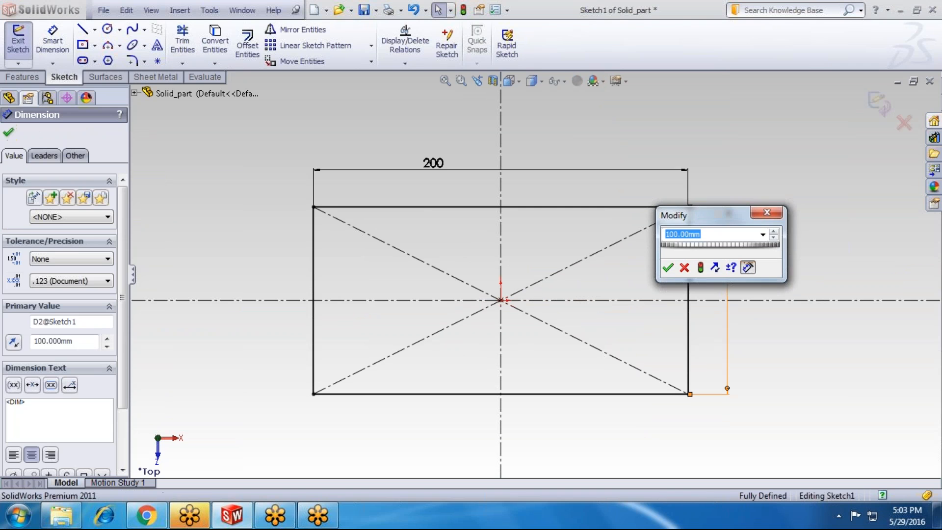
pyautogui.write('50')
pyautogui.press('Return')
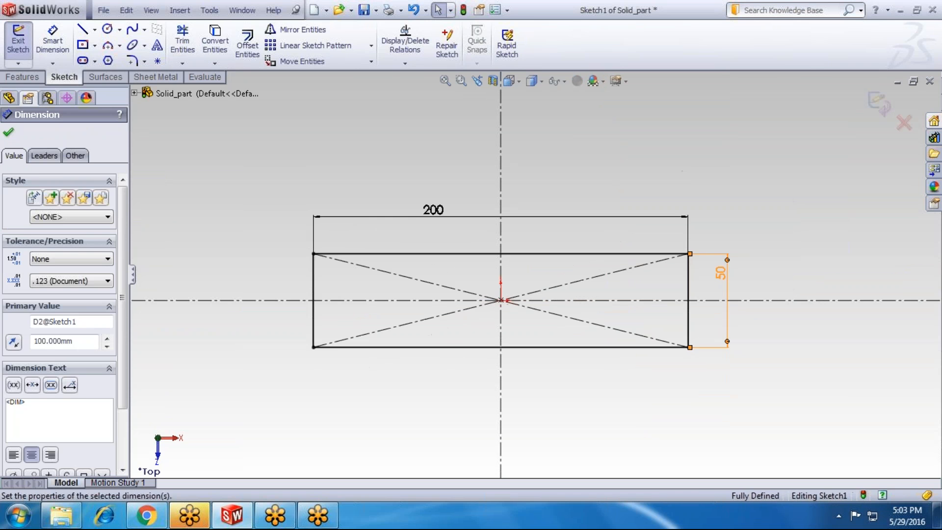
pyautogui.press('Escape')
pyautogui.click(879, 104)
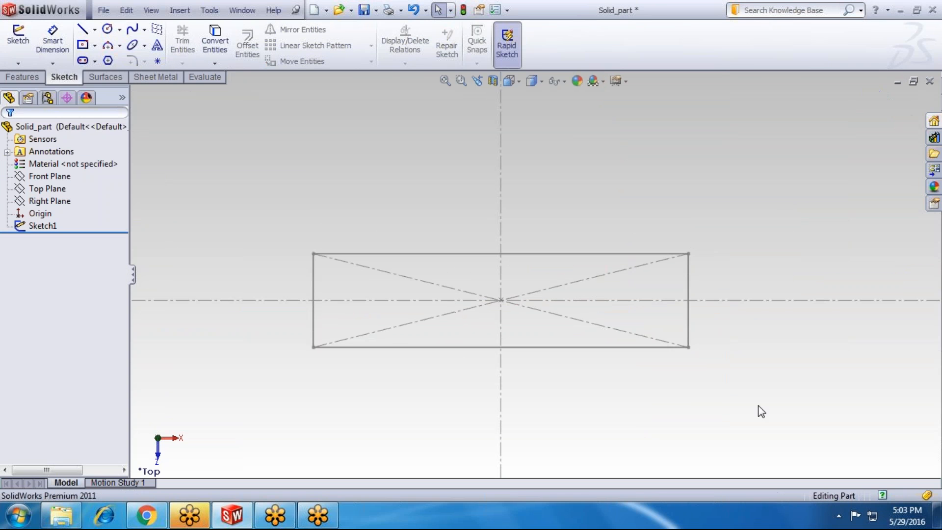
# Extrude the base rectangle sketch as a blind boss 100 mm deep from the sketch plane
pyautogui.click(22, 77)
pyautogui.click(24, 44)
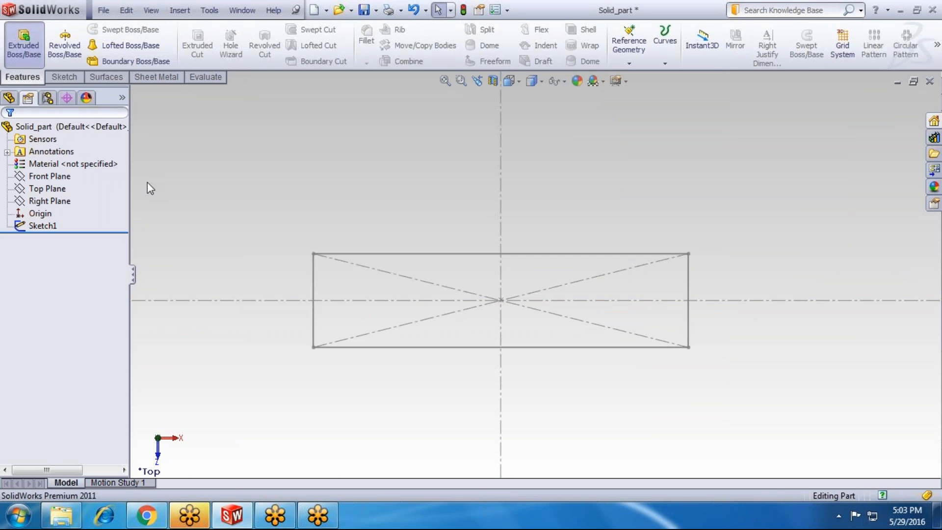
pyautogui.click(313, 337)
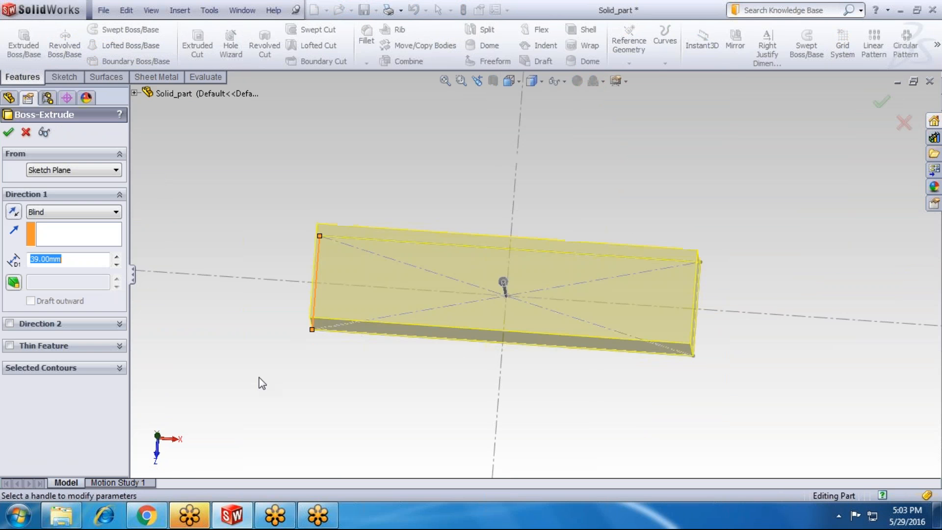
pyautogui.click(37, 258)
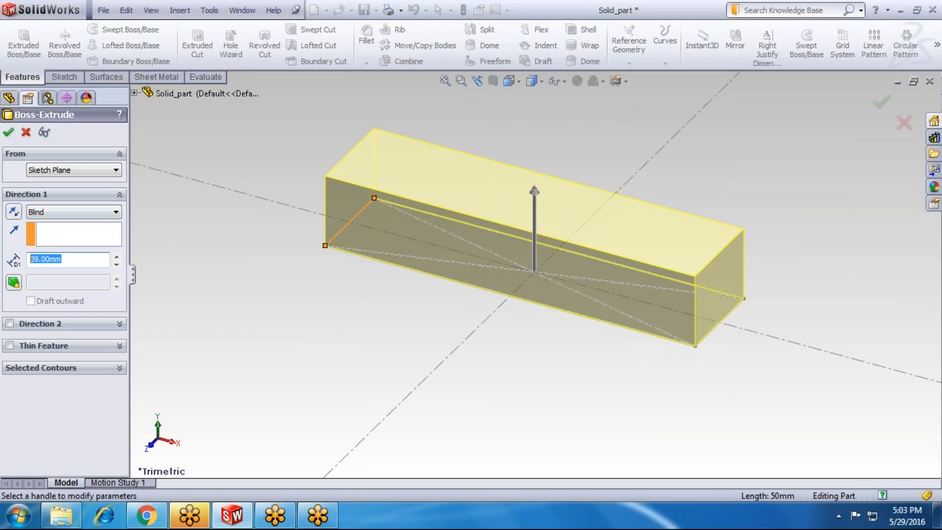
pyautogui.write('100')
pyautogui.press('Return')
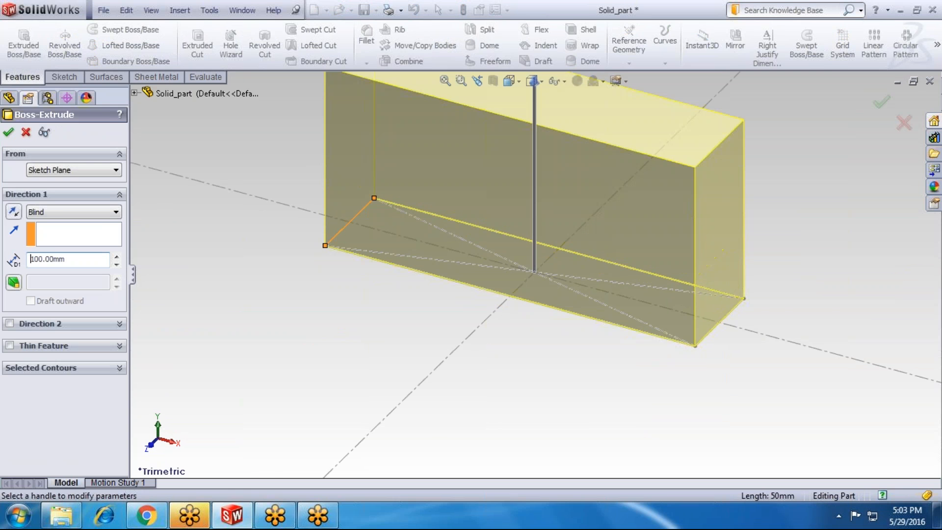
pyautogui.scroll(2, 541, 393)
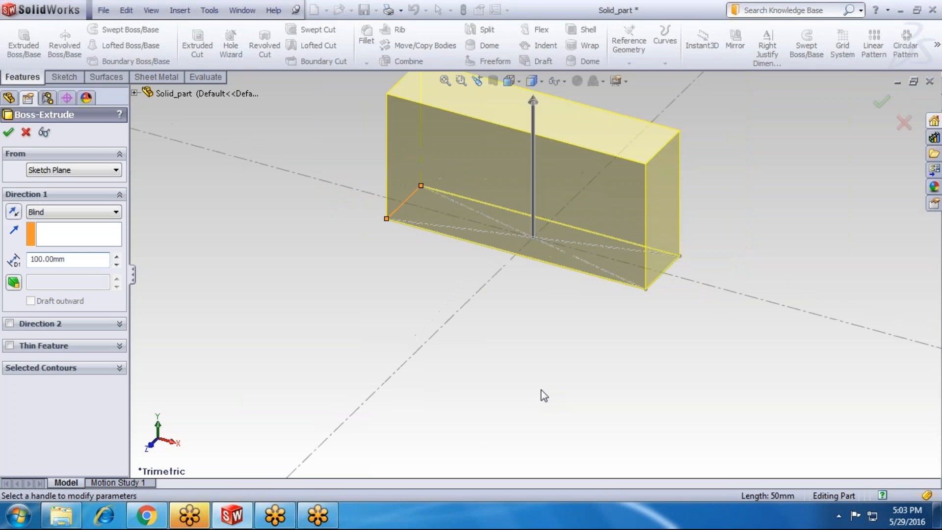
pyautogui.click(11, 132)
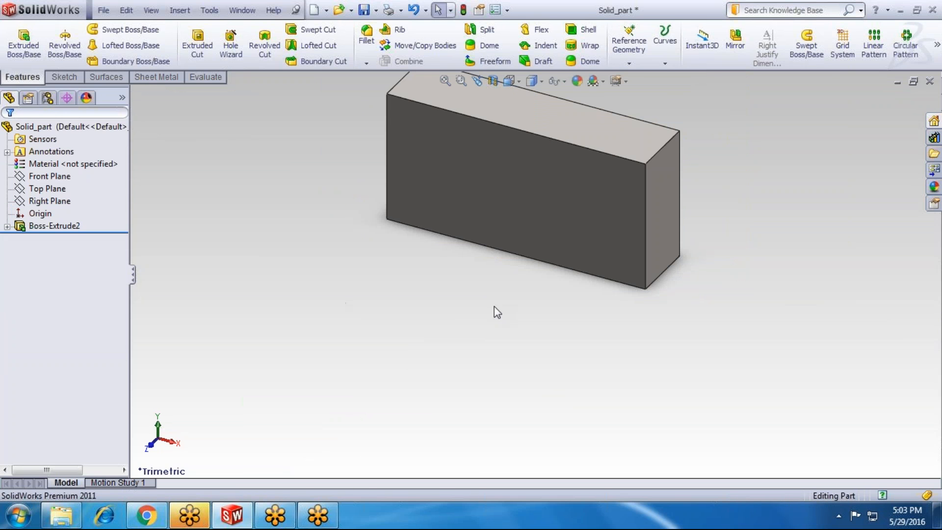
# Start a new sketch on the block's large front face, viewed straight on
pyautogui.click(469, 255)
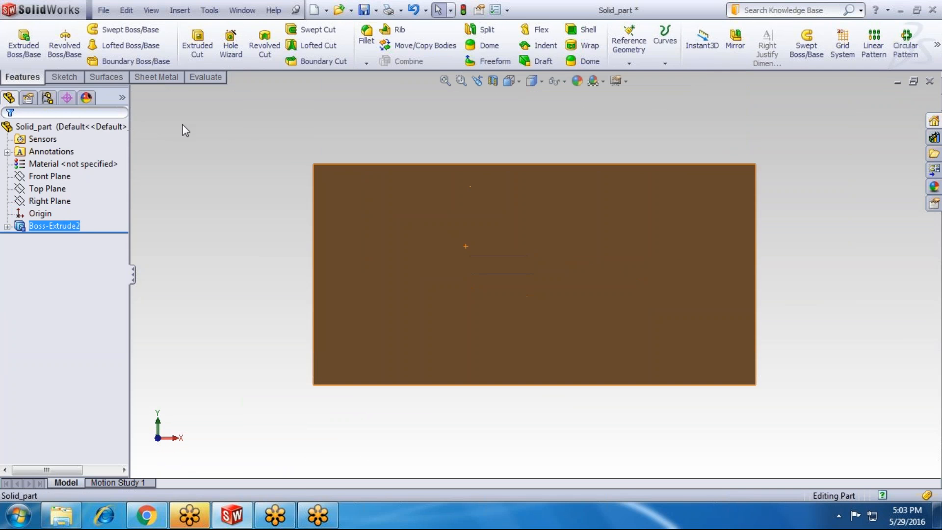
pyautogui.click(64, 77)
pyautogui.click(18, 44)
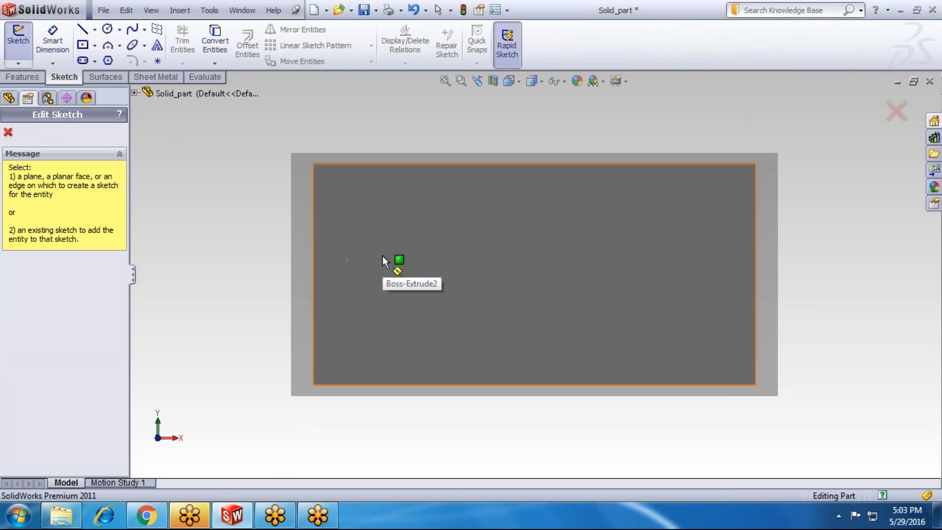
pyautogui.click(134, 93)
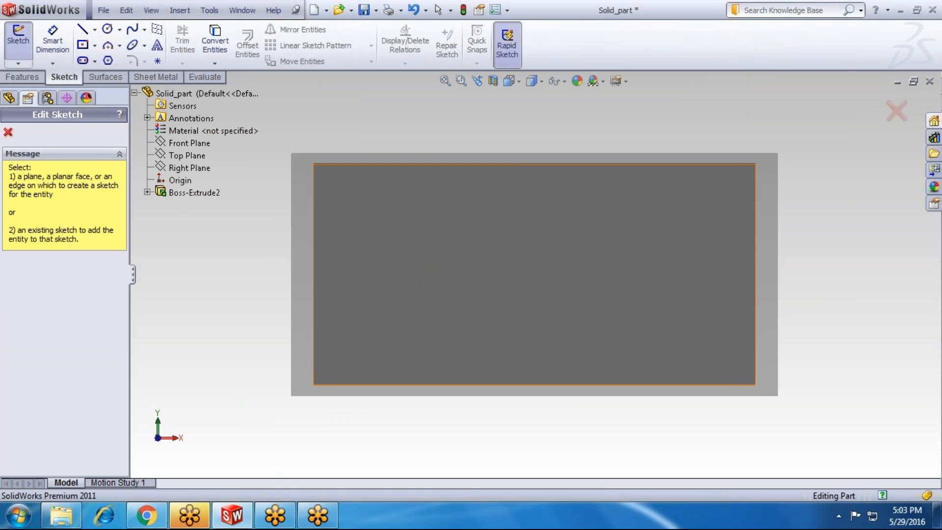
pyautogui.click(370, 234)
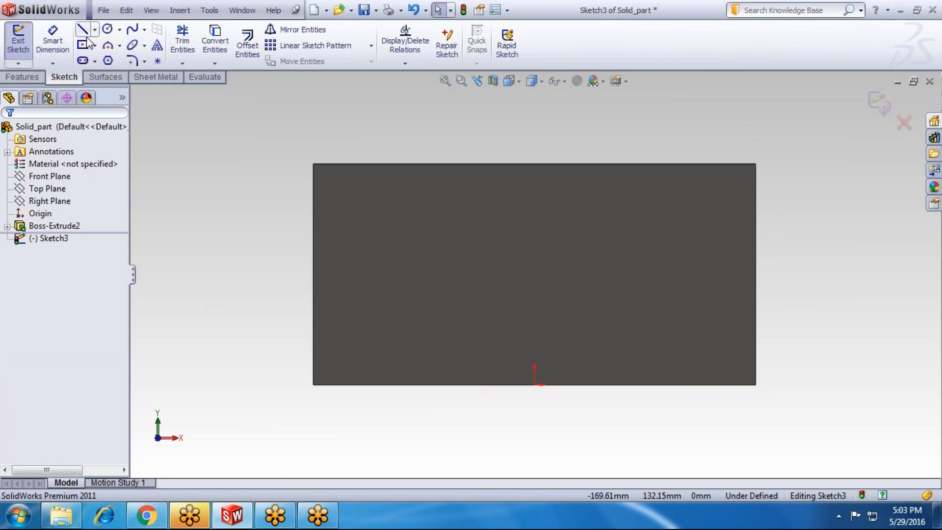
# Sketch a closed vertical slot outline with lines, about 21 mm wide and 77 mm deep, down from the face's upper edge near its left side
pyautogui.click(82, 32)
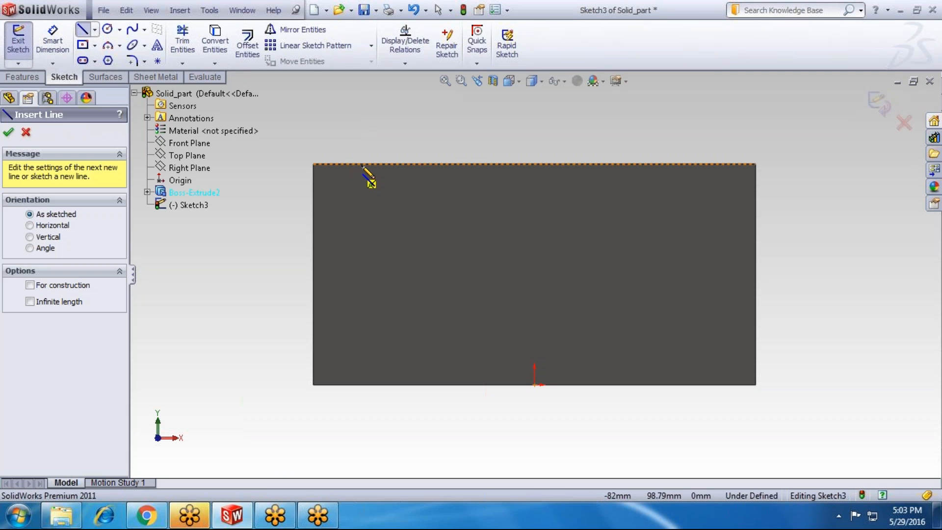
pyautogui.click(362, 165)
pyautogui.click(362, 334)
pyautogui.click(409, 334)
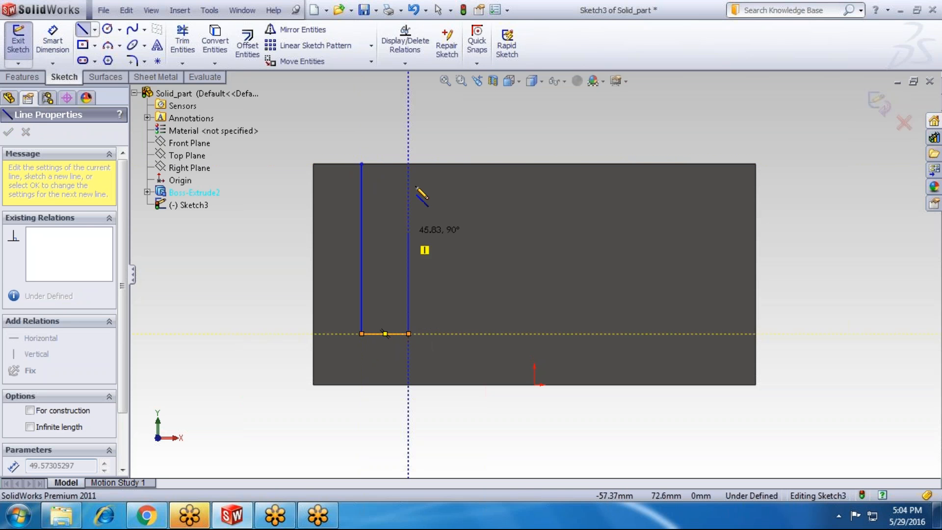
pyautogui.click(409, 164)
pyautogui.press('Escape')
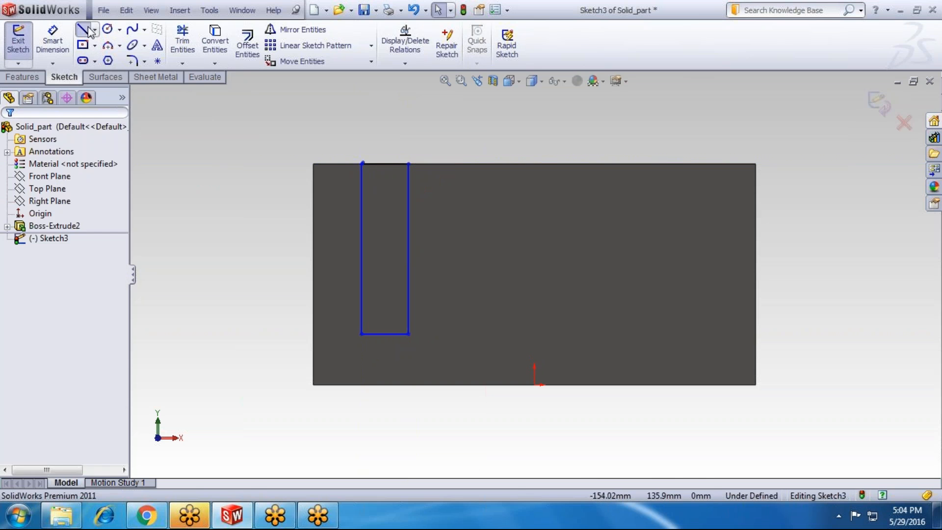
# Add a vertical, infinite-length construction centerline through the origin
pyautogui.click(88, 30)
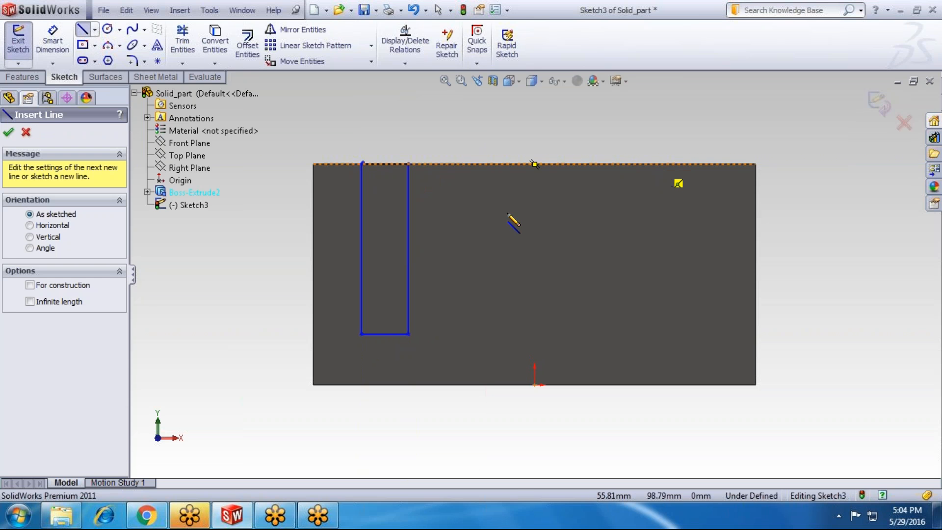
pyautogui.press('Escape')
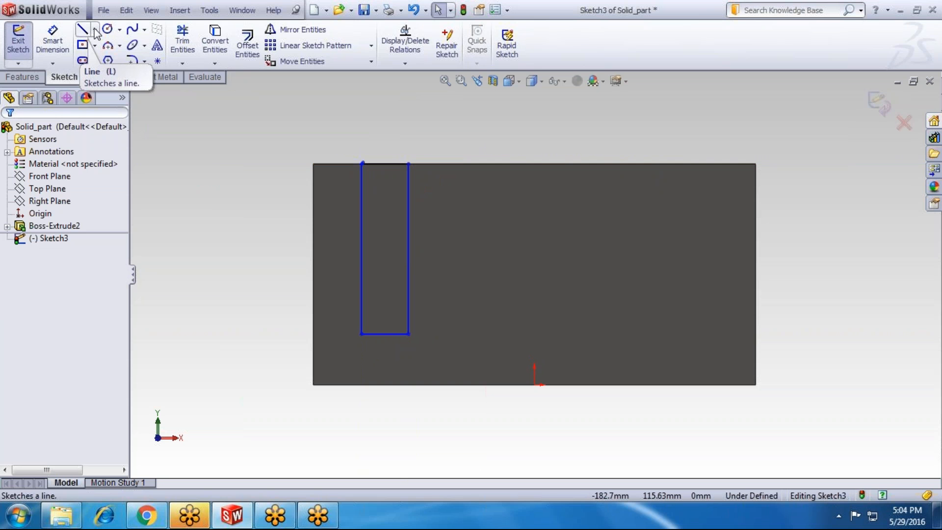
pyautogui.click(94, 45)
pyautogui.click(95, 29)
pyautogui.click(94, 34)
pyautogui.click(94, 29)
pyautogui.click(112, 60)
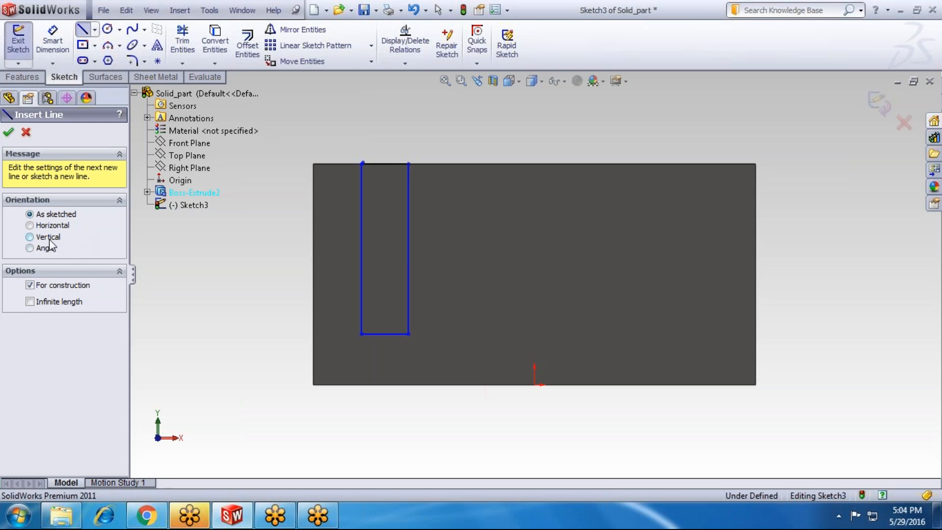
pyautogui.click(48, 238)
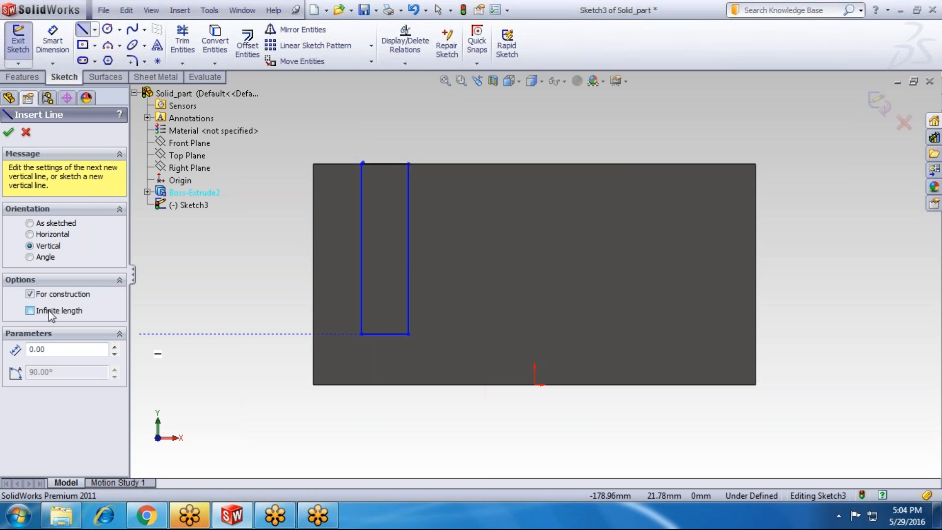
pyautogui.click(30, 311)
pyautogui.click(535, 384)
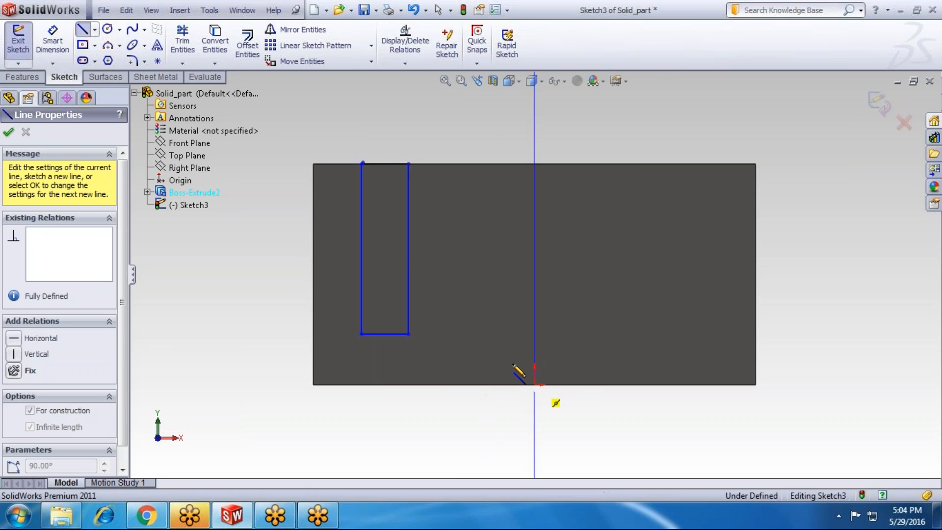
pyautogui.press('Escape')
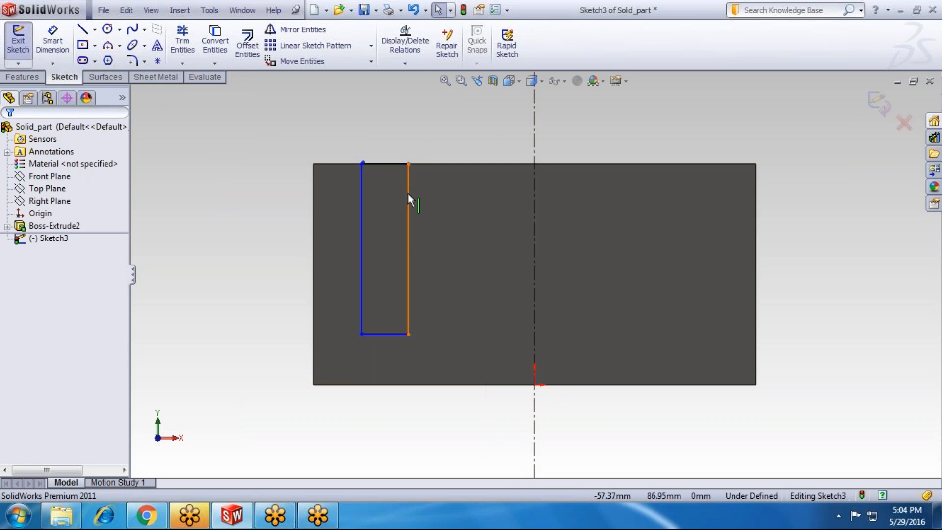
pyautogui.click(408, 193)
pyautogui.keyDown('ctrl'); pyautogui.click(384, 334); pyautogui.keyUp('ctrl')
pyautogui.keyDown('ctrl'); pyautogui.click(357, 298); pyautogui.keyUp('ctrl')
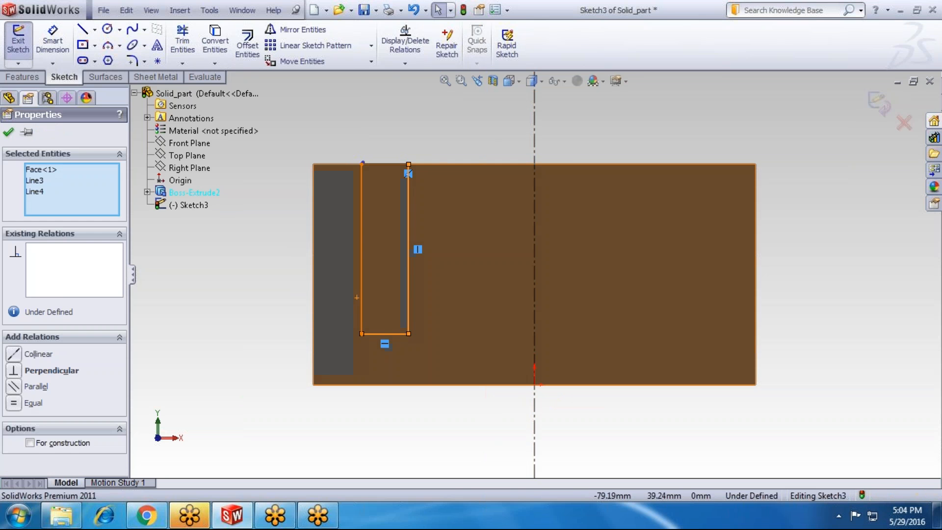
pyautogui.click(296, 324)
# Dimension the slot's left vertical line to 75 mm
pyautogui.click(53, 44)
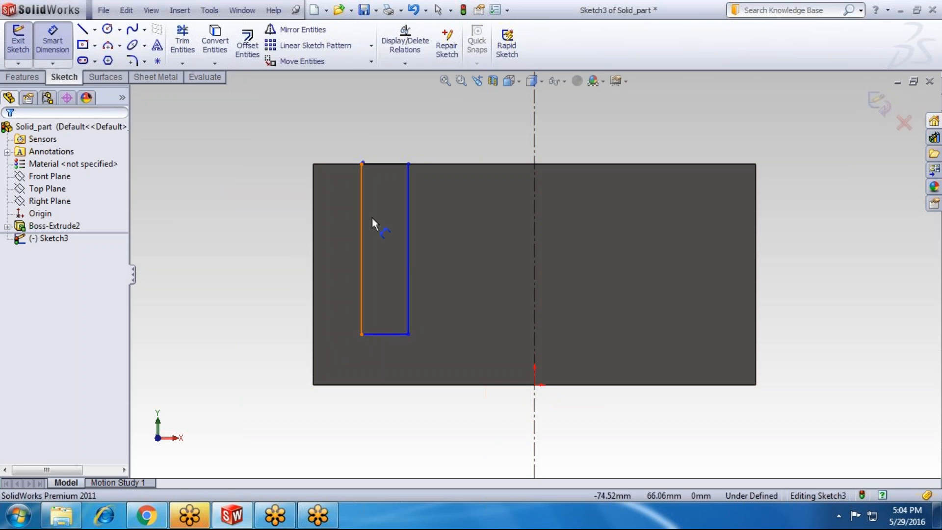
pyautogui.click(361, 226)
pyautogui.click(294, 235)
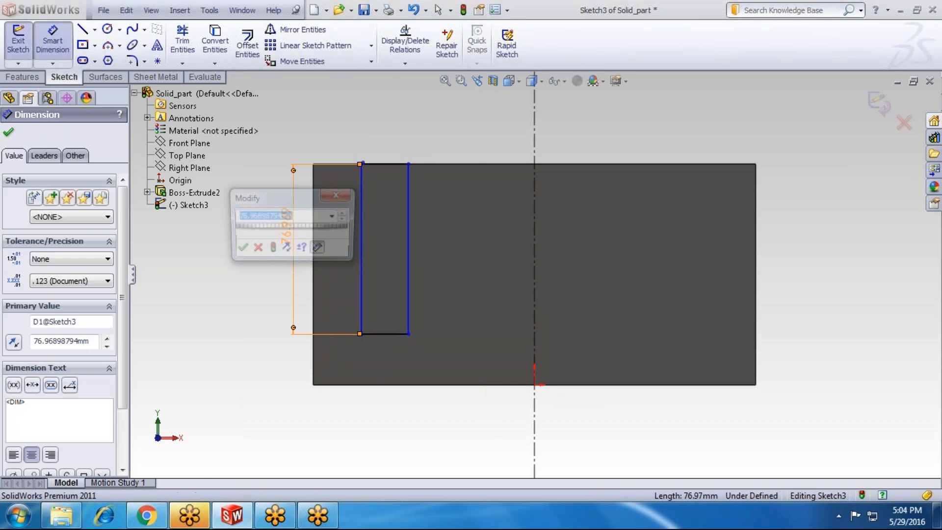
pyautogui.write('75')
pyautogui.press('Return')
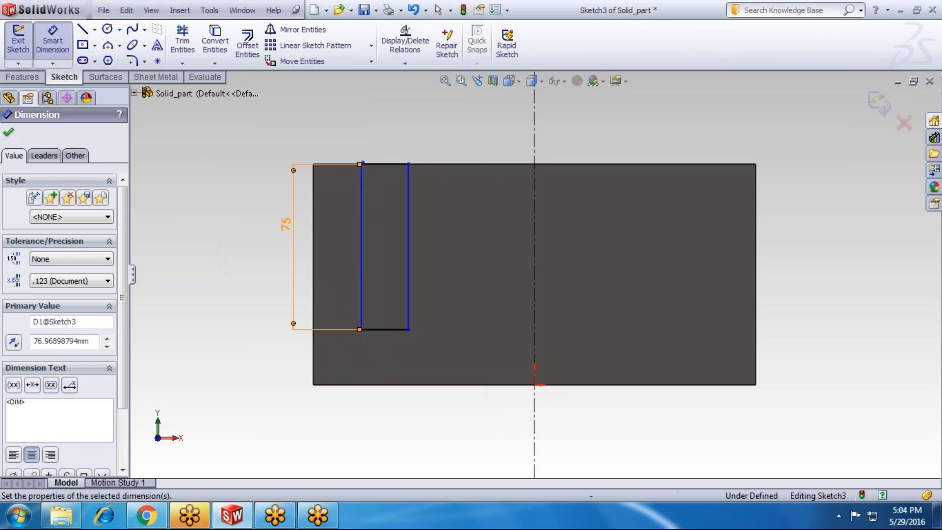
# Dimension the slot 20 mm from the block's left edge and set its width to 20 mm
pyautogui.click(360, 249)
pyautogui.click(313, 274)
pyautogui.click(314, 132)
pyautogui.write('20')
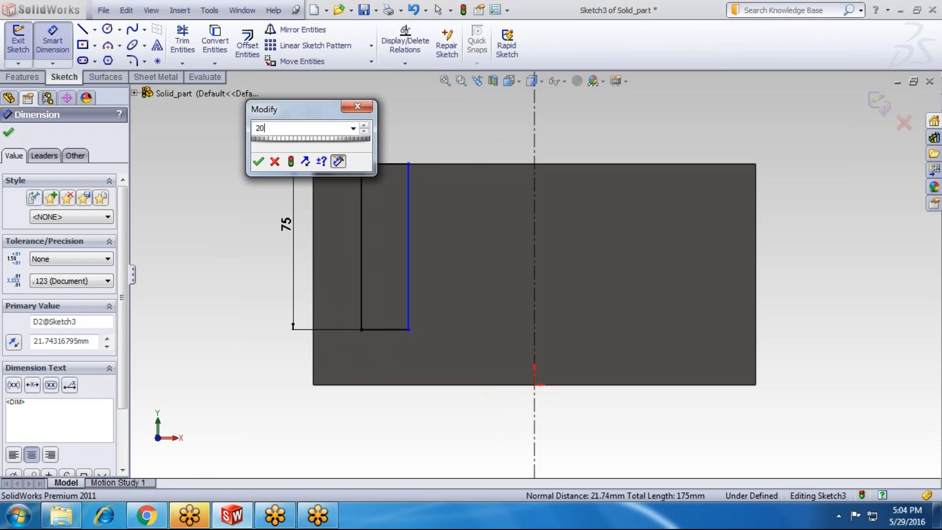
pyautogui.press('Return')
pyautogui.click(393, 164)
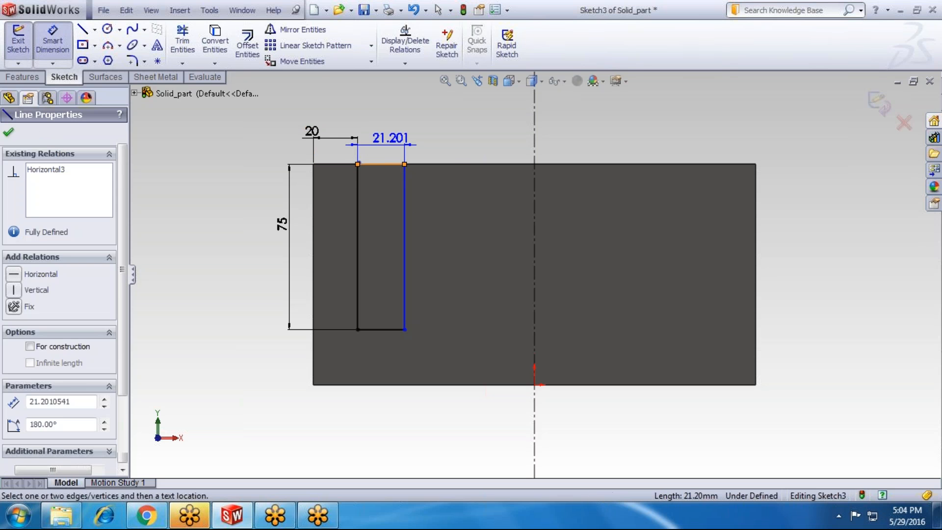
pyautogui.click(390, 139)
pyautogui.write('20')
pyautogui.press('Return')
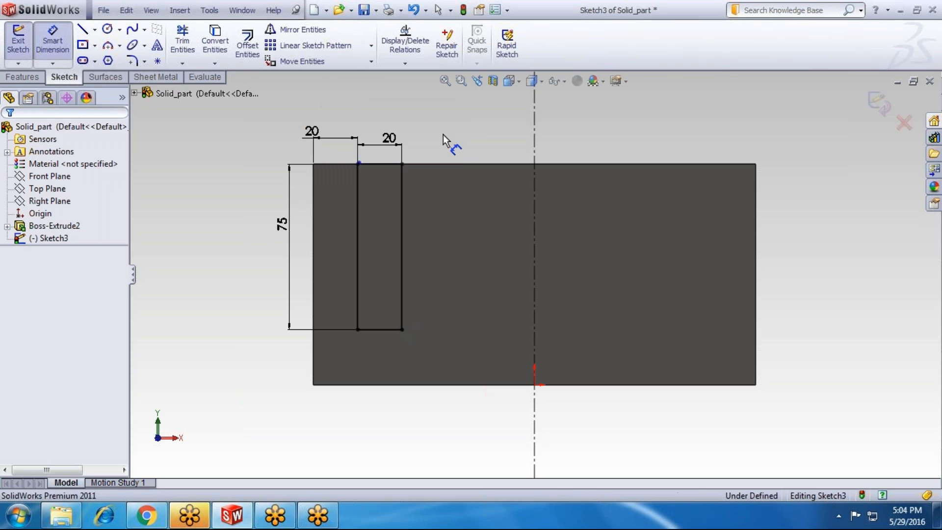
pyautogui.press('Escape')
# Delete the stray short diagonal line at the slot's upper-left corner
pyautogui.click(374, 164)
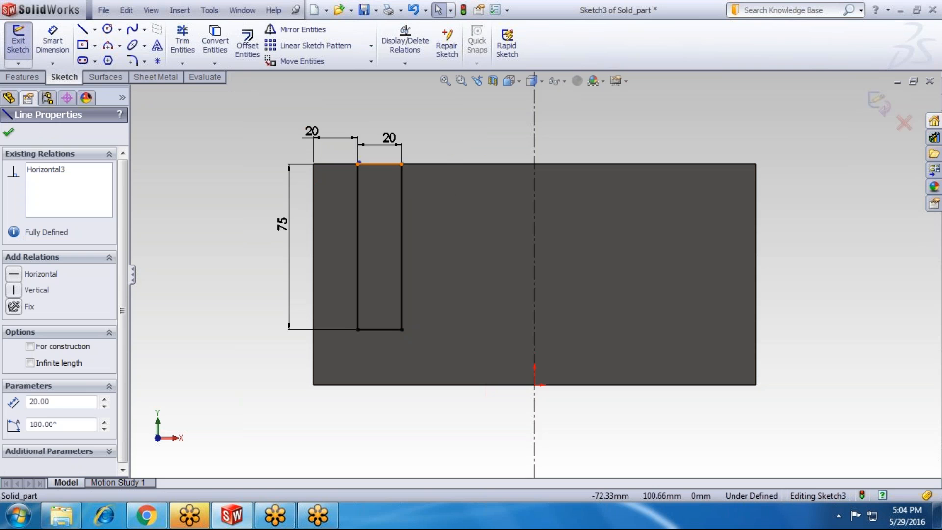
pyautogui.scroll(5, 370, 178)
pyautogui.scroll(-4, 463, 230)
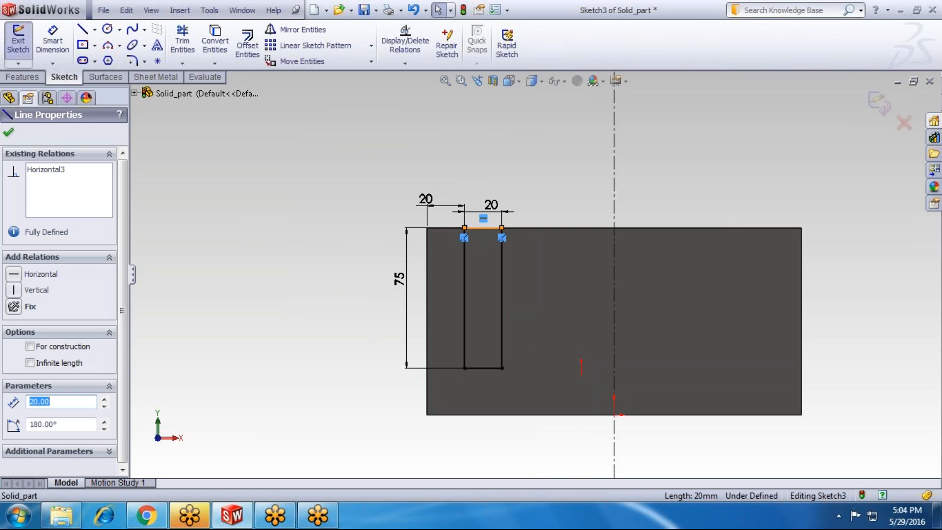
pyautogui.scroll(-12, 478, 228)
pyautogui.press('Escape')
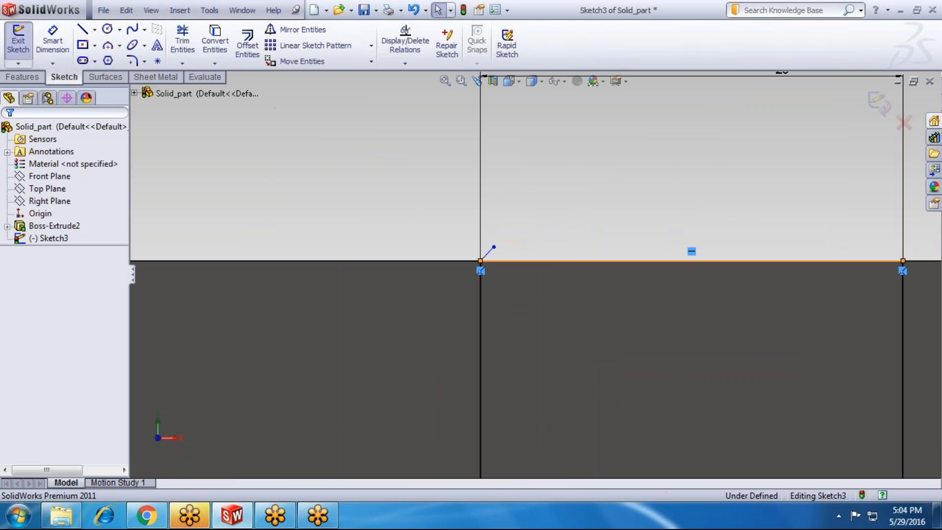
pyautogui.click(488, 253)
pyautogui.press('Escape')
pyautogui.scroll(5, 478, 193)
pyautogui.scroll(8, 479, 193)
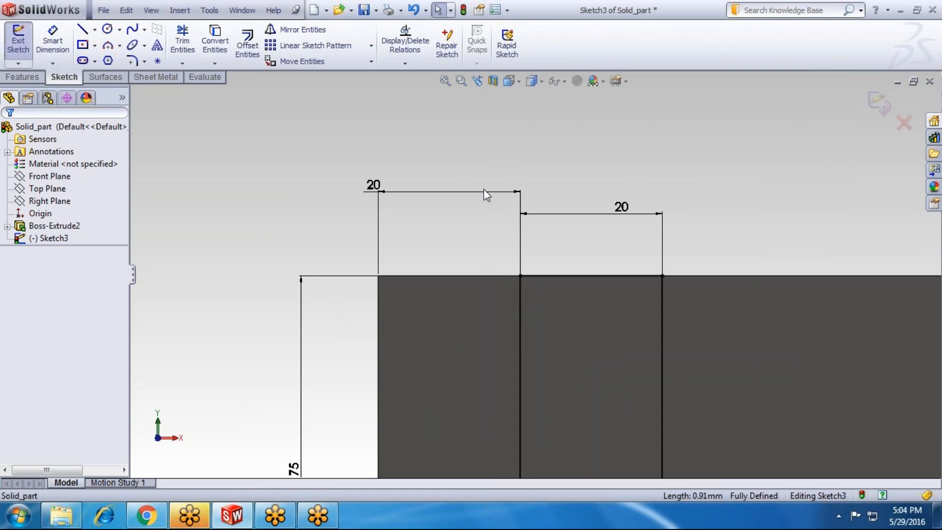
# Mirror the left slot's sketch lines about the vertical centerline, keeping the original
pyautogui.moveTo(572, 381); pyautogui.dragTo(505, 249)
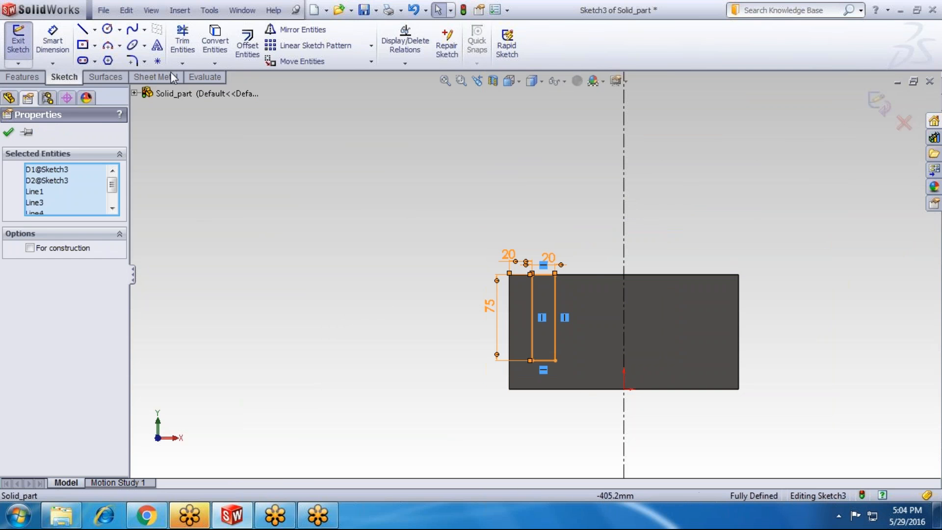
pyautogui.click(294, 31)
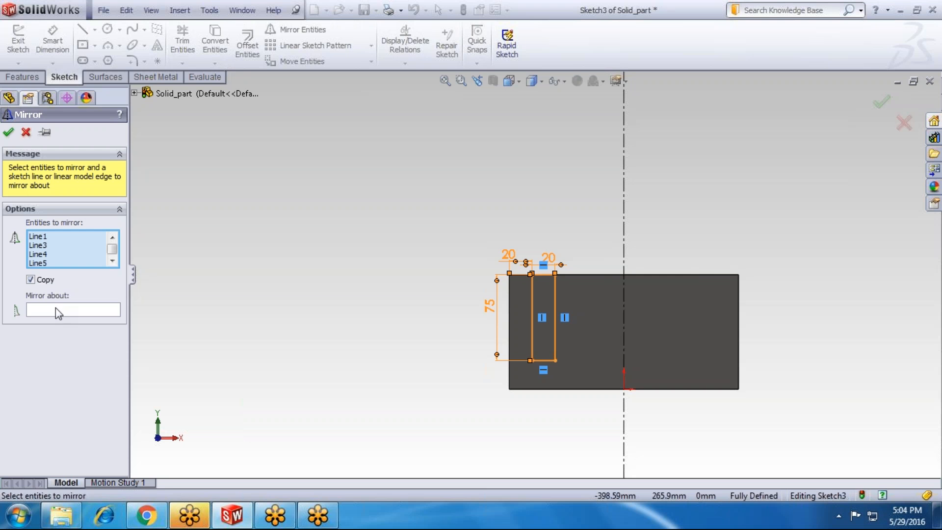
pyautogui.click(55, 309)
pyautogui.click(624, 248)
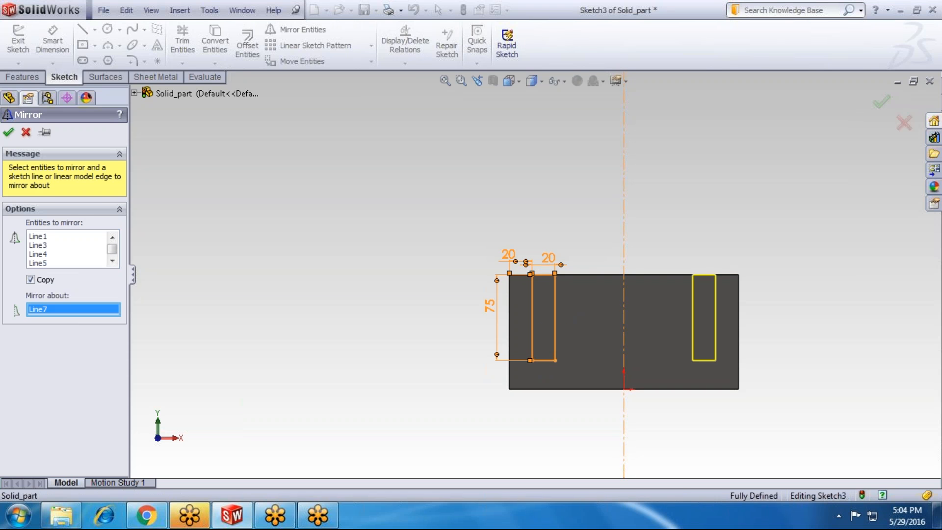
pyautogui.click(9, 133)
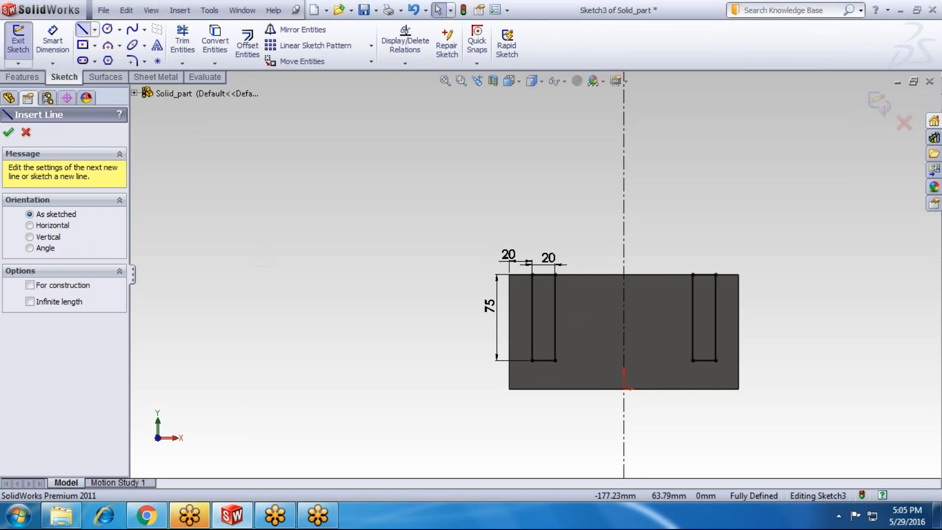
# Sketch a 75 mm vertical line down from the block's top edge between the slots, continuing into a bottom line about 46 mm long
pyautogui.click(586, 275)
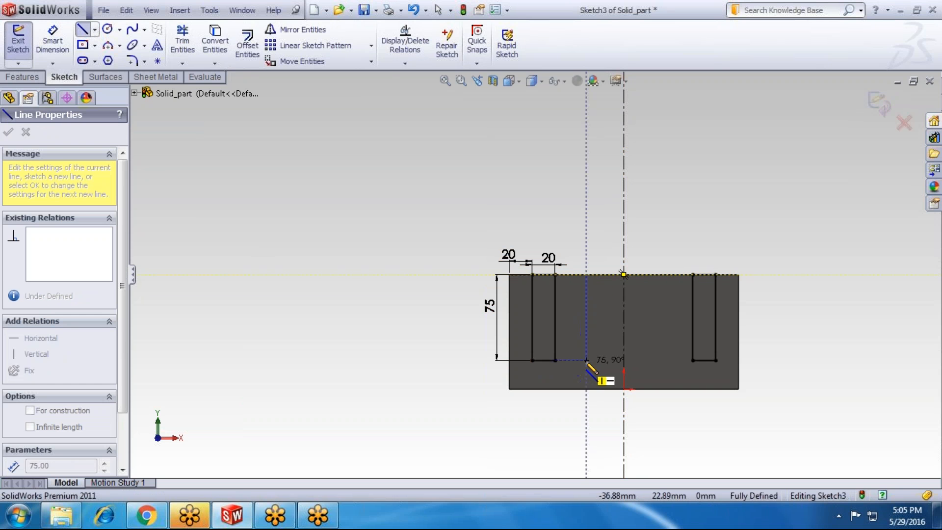
pyautogui.click(587, 361)
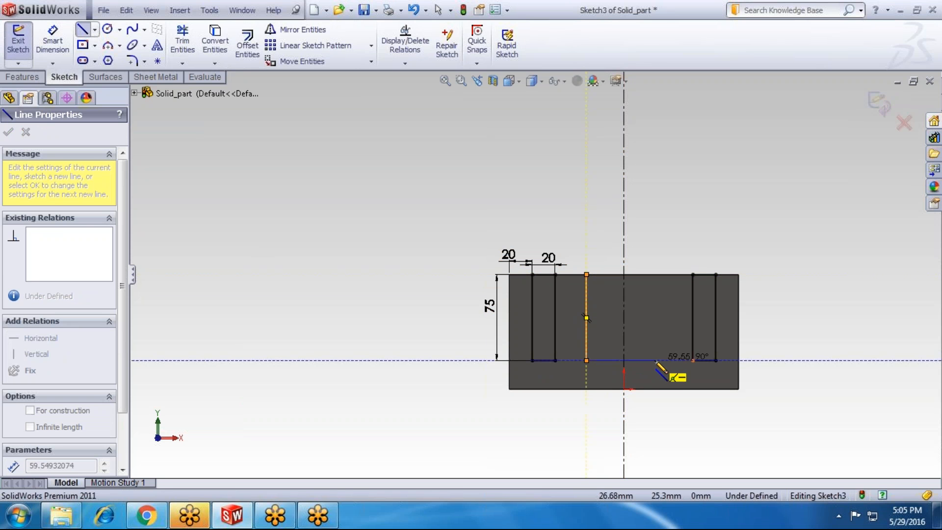
pyautogui.click(641, 361)
pyautogui.press('Escape')
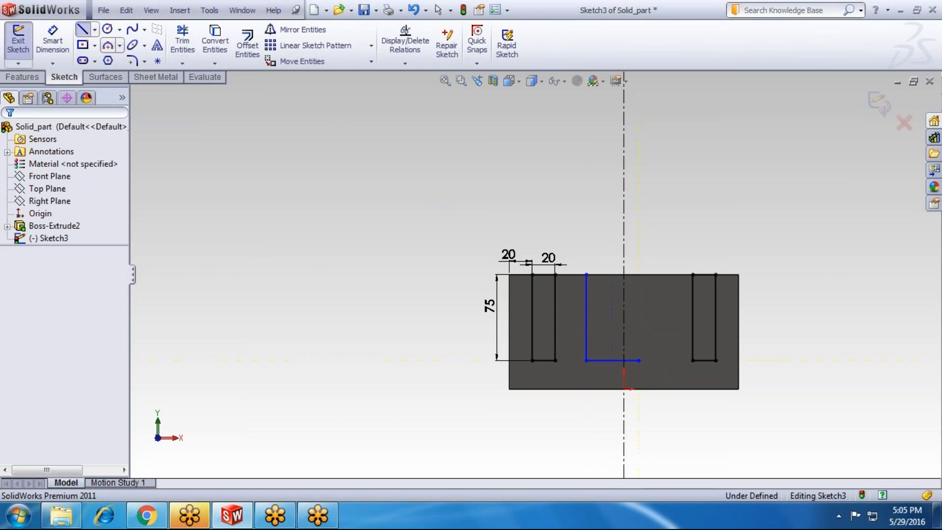
# Draw a 3-point arc of about 53 mm radius from the bottom line's free end to the top edge, bulging toward the right slot
pyautogui.click(120, 46)
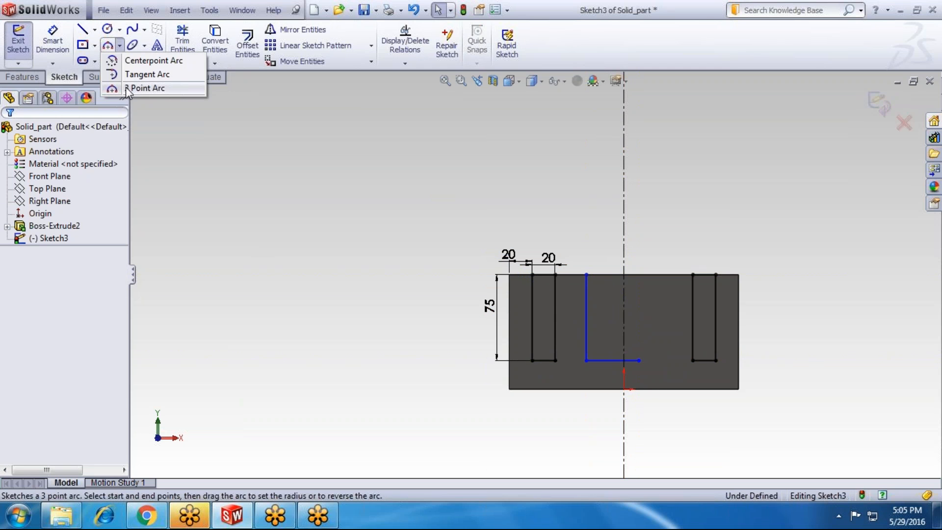
pyautogui.click(127, 89)
pyautogui.click(639, 361)
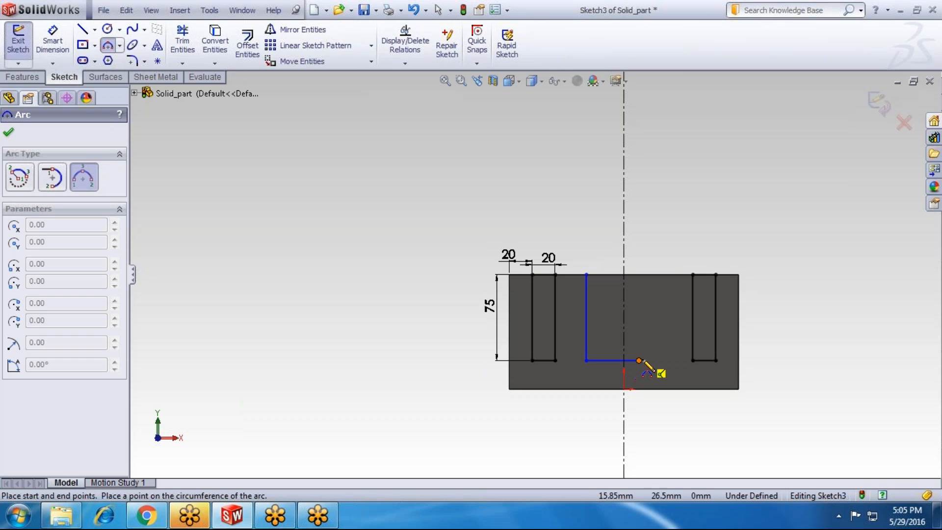
pyautogui.click(639, 274)
pyautogui.click(656, 317)
pyautogui.press('Escape')
# Close the middle profile with a line along the block's top edge from the vertical line to the arc
pyautogui.click(83, 30)
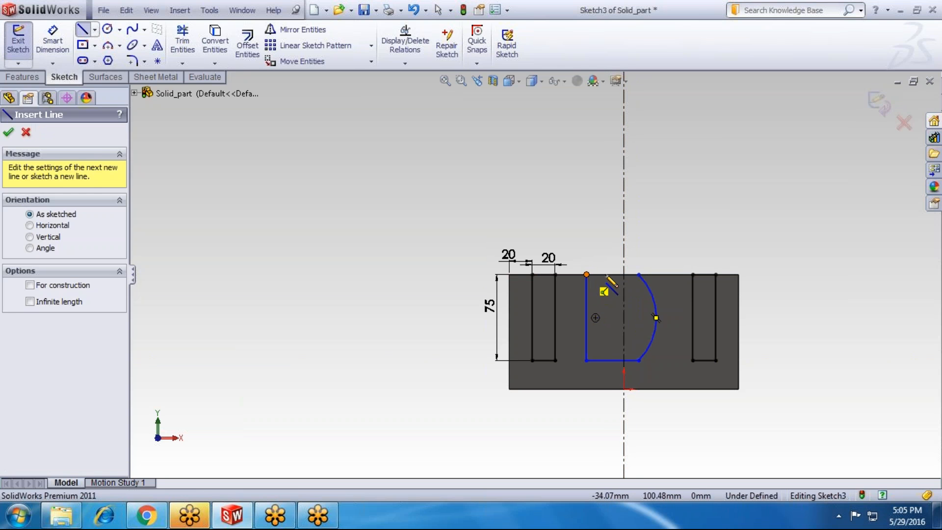
pyautogui.click(587, 274)
pyautogui.click(639, 274)
pyautogui.press('Escape')
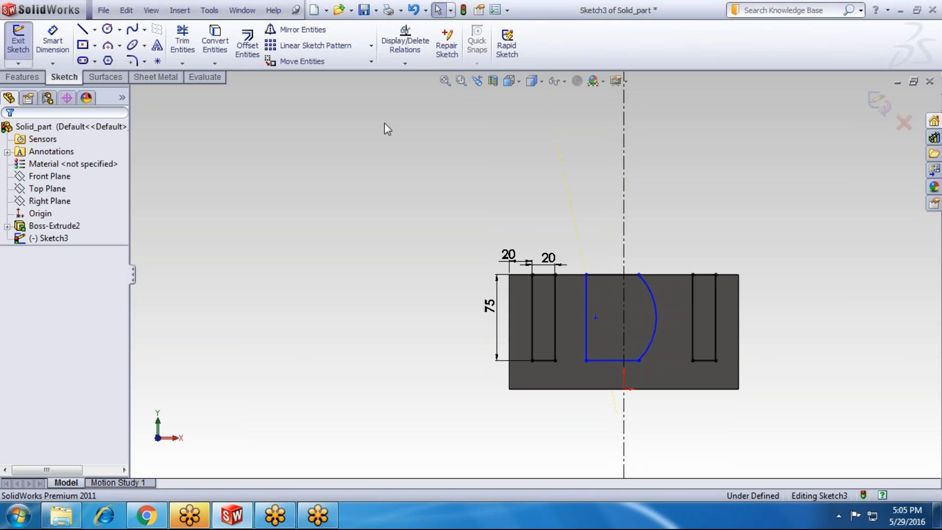
# Dimension the middle profile's vertical line to 75 mm and its bottom line to 50 mm
pyautogui.click(53, 43)
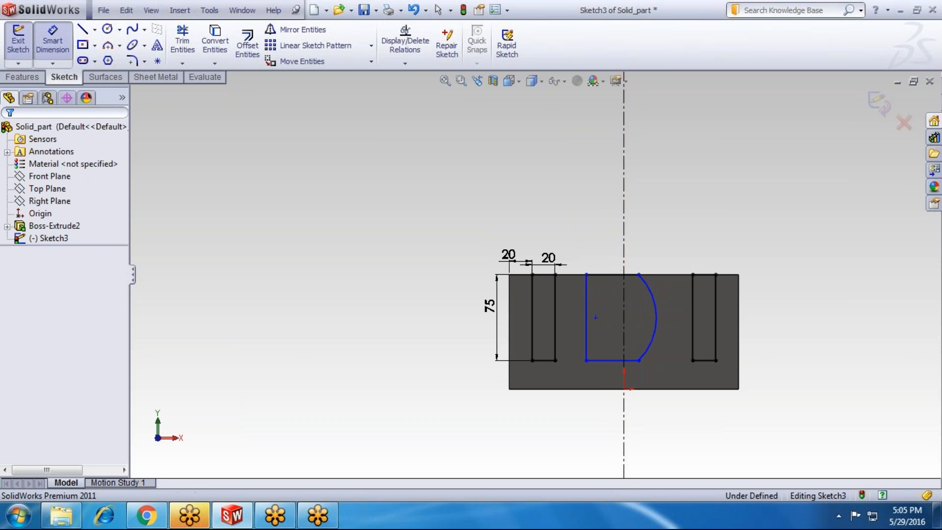
pyautogui.click(586, 316)
pyautogui.click(461, 319)
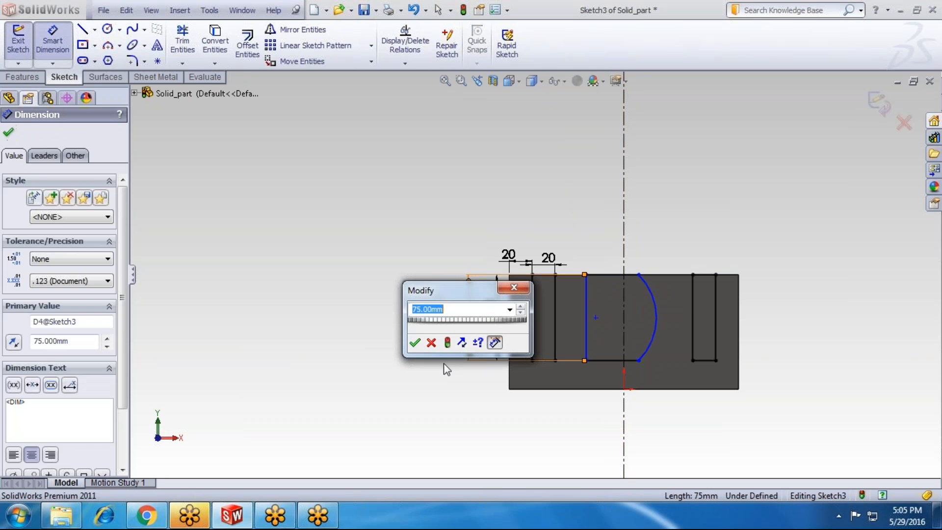
pyautogui.click(415, 343)
pyautogui.click(596, 361)
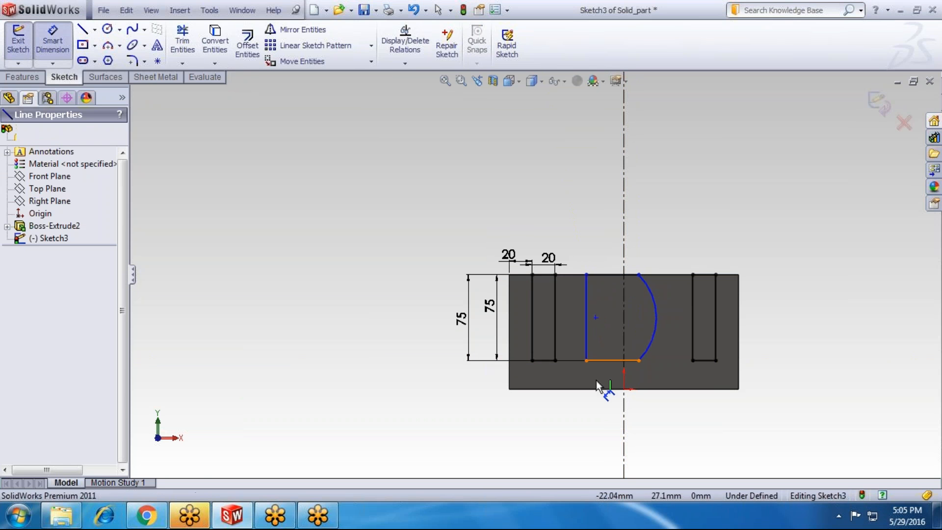
pyautogui.click(597, 412)
pyautogui.write('50')
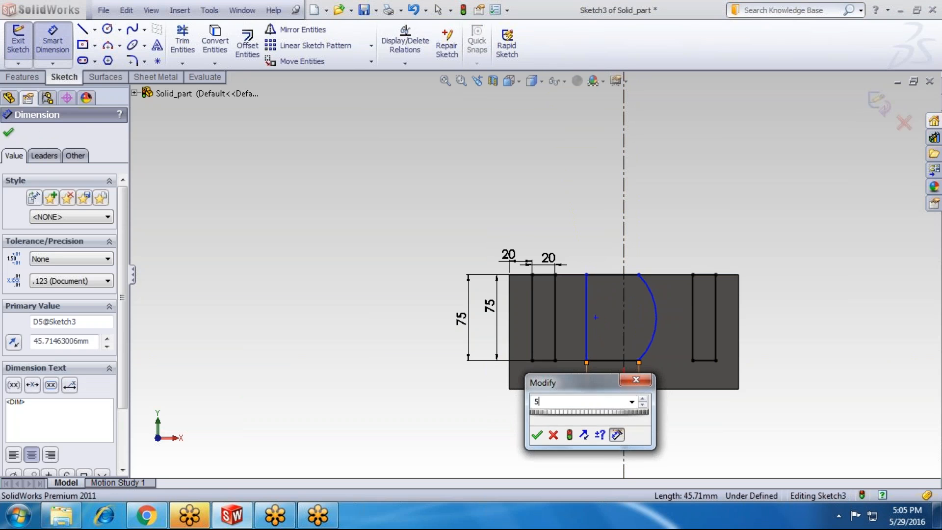
pyautogui.press('Return')
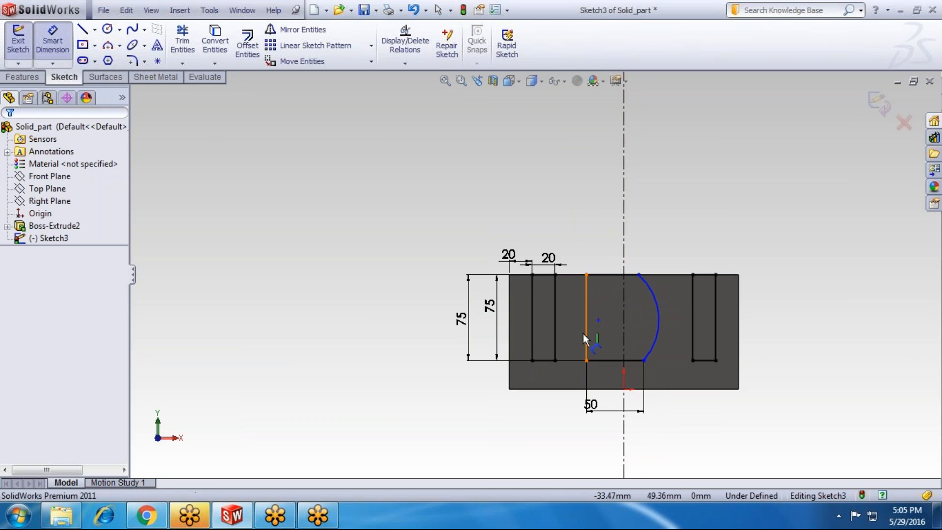
# Dimension the gap between the left slot and the middle profile's vertical line to 25 mm
pyautogui.click(586, 334)
pyautogui.click(555, 332)
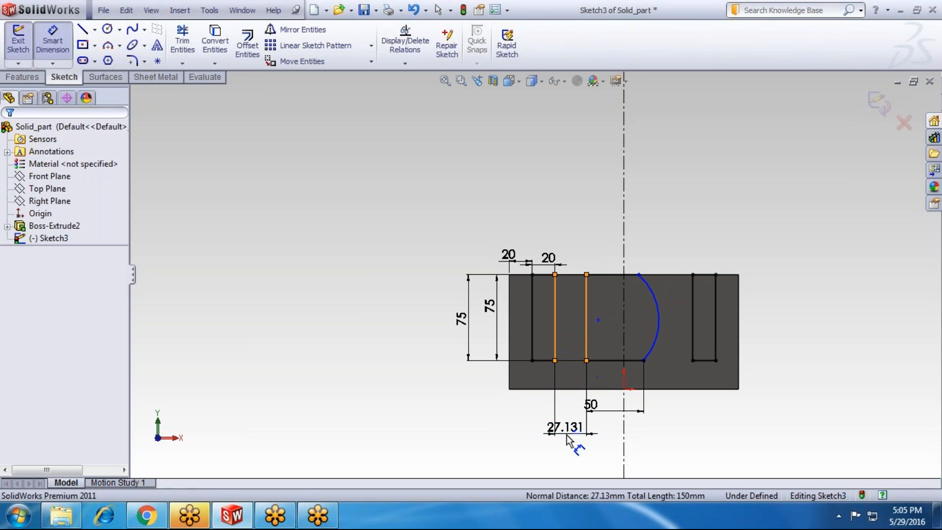
pyautogui.click(564, 432)
pyautogui.write('25')
pyautogui.press('Return')
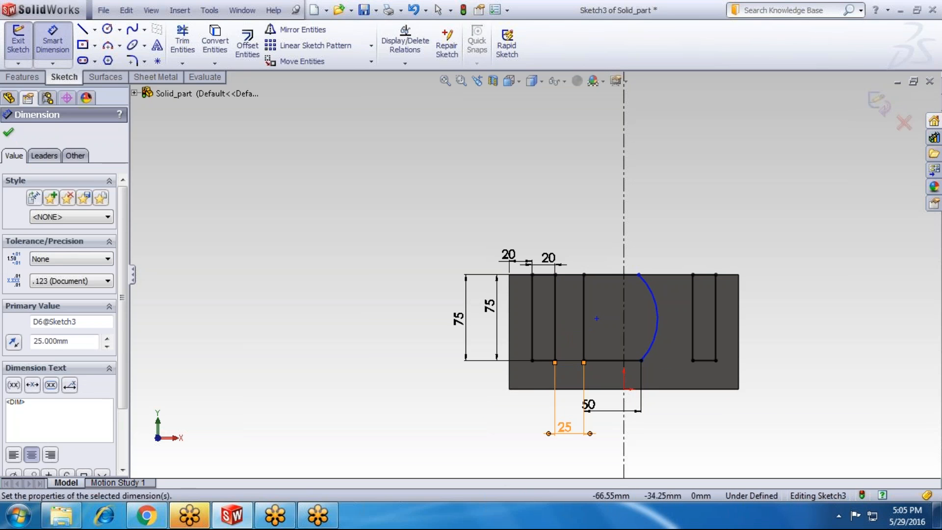
# Set the arc's radius to 50 mm
pyautogui.click(650, 340)
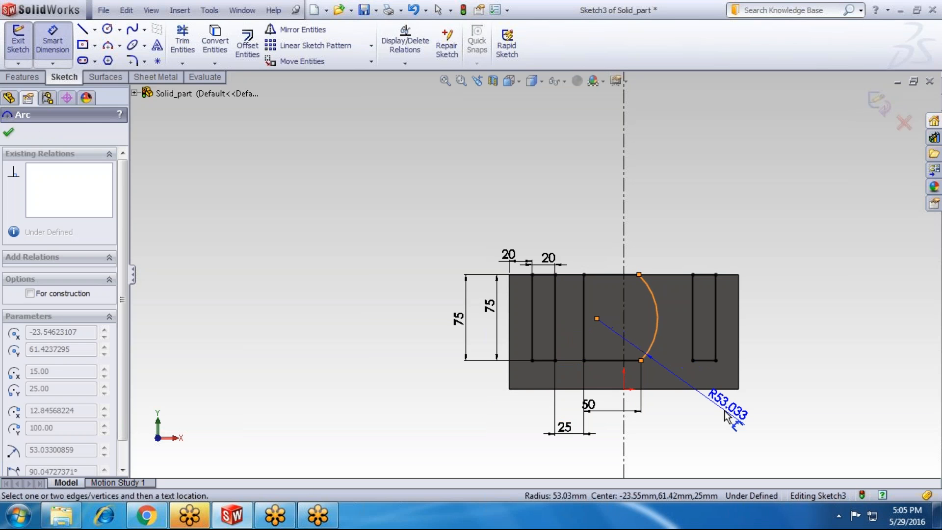
pyautogui.click(711, 393)
pyautogui.write('50')
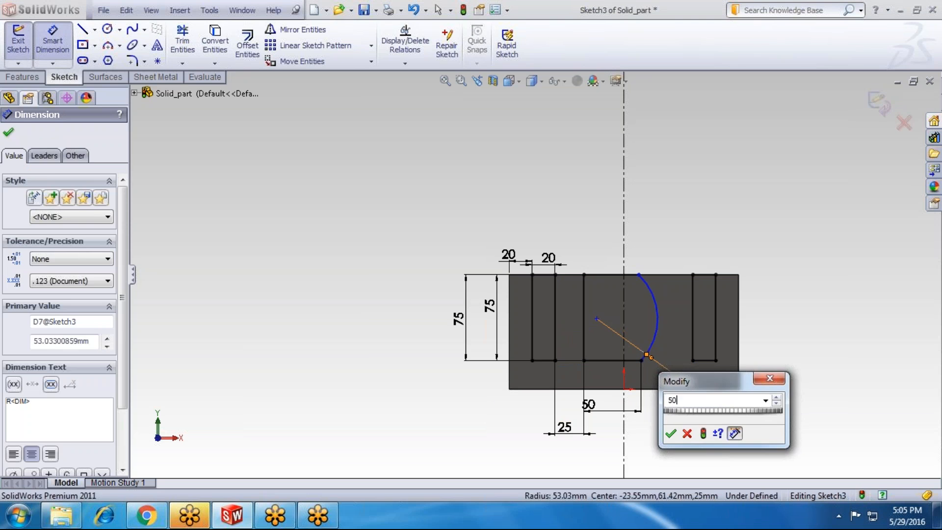
pyautogui.press('Return')
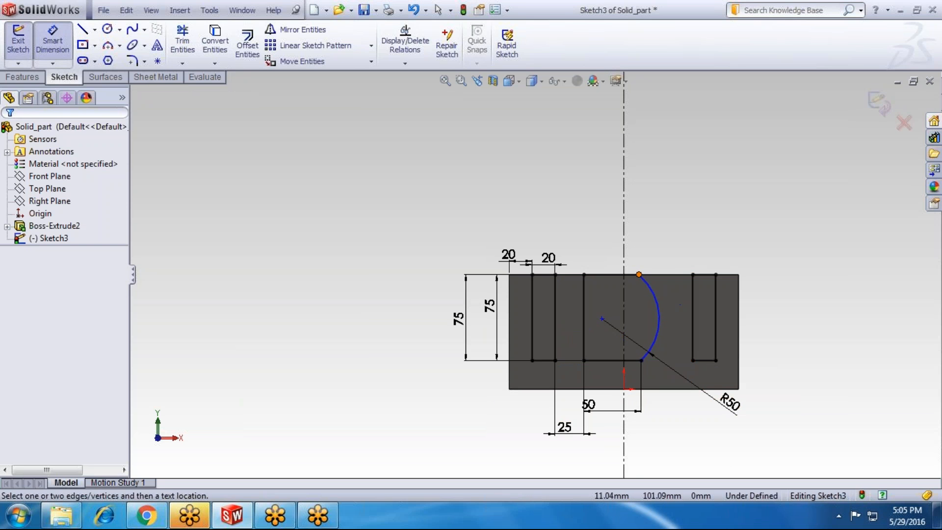
# Dimension the arc's top endpoint 10 mm from the centerline and exit the sketch
pyautogui.click(639, 274)
pyautogui.click(624, 260)
pyautogui.click(668, 229)
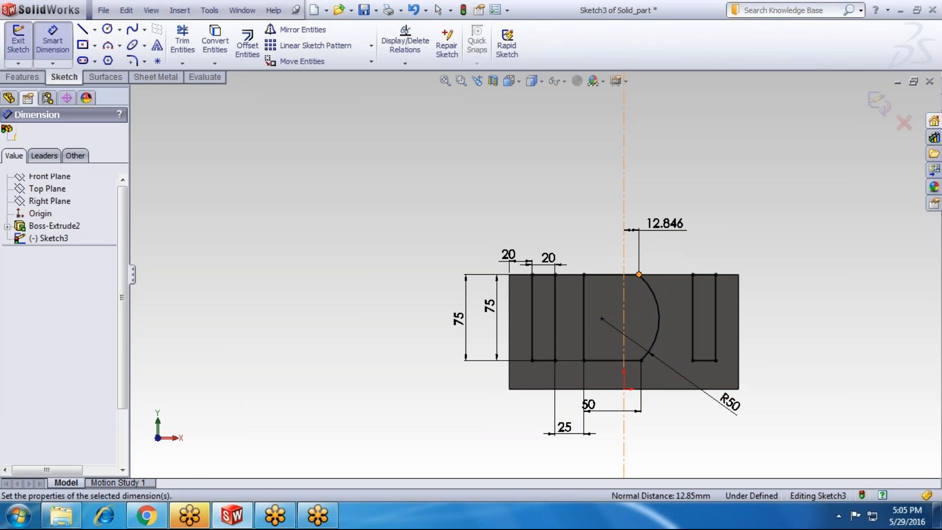
pyautogui.write('10')
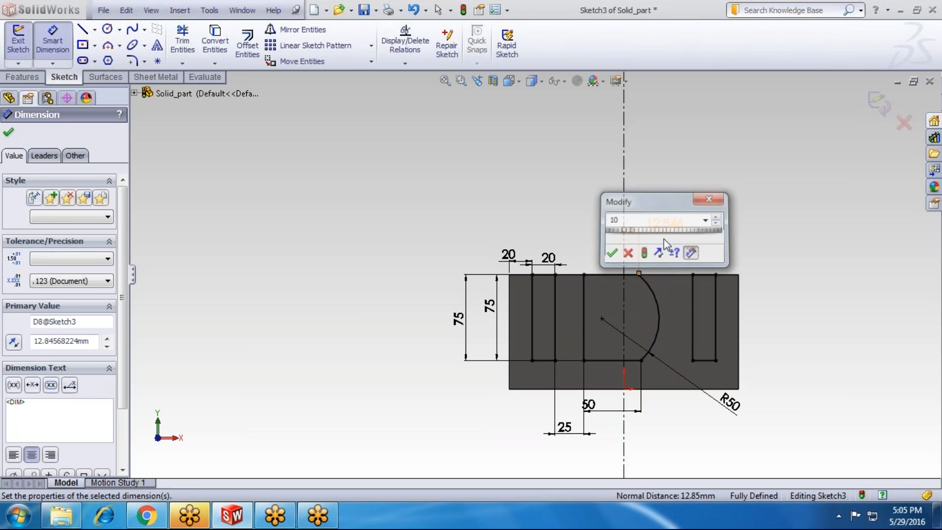
pyautogui.press('Return')
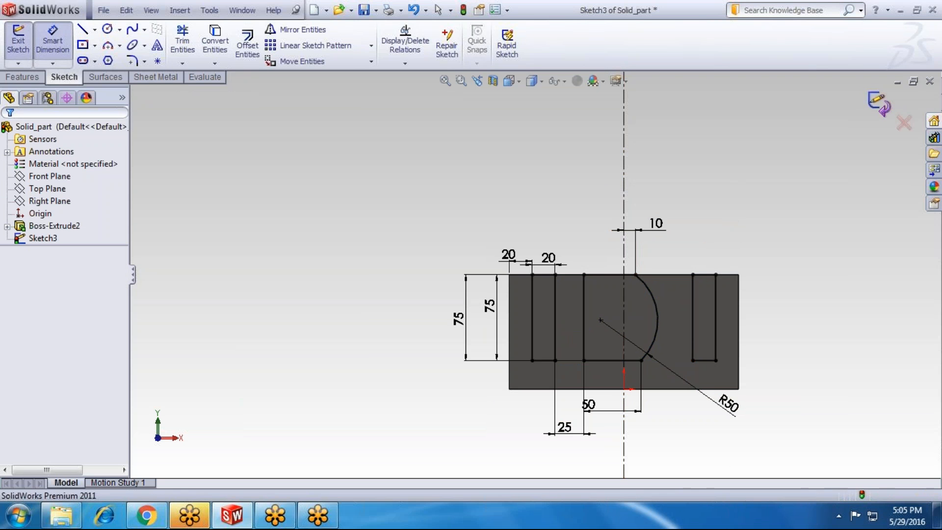
pyautogui.click(878, 103)
# Cut the Sketch3 profiles out of the block with an Extruded Cut set to Through All
pyautogui.moveTo(784, 244); pyautogui.dragTo(732, 338, button='middle')
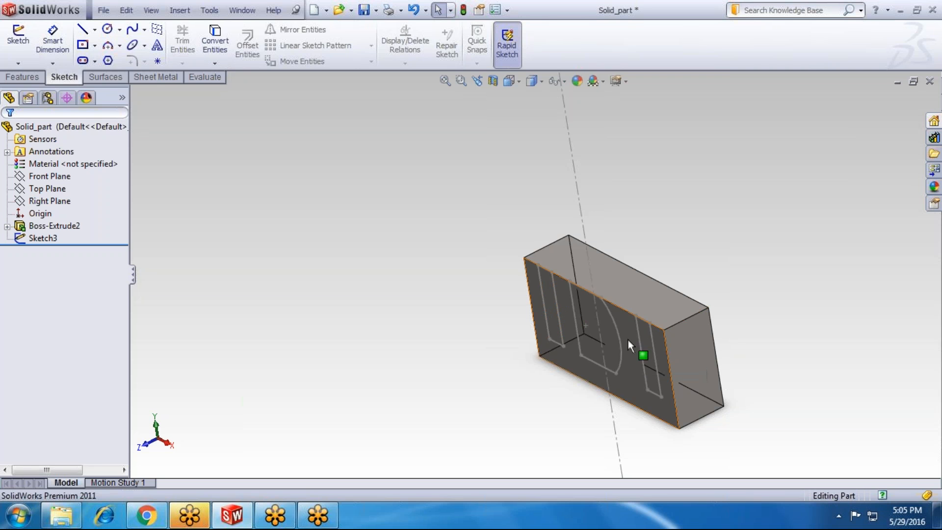
pyautogui.click(44, 239)
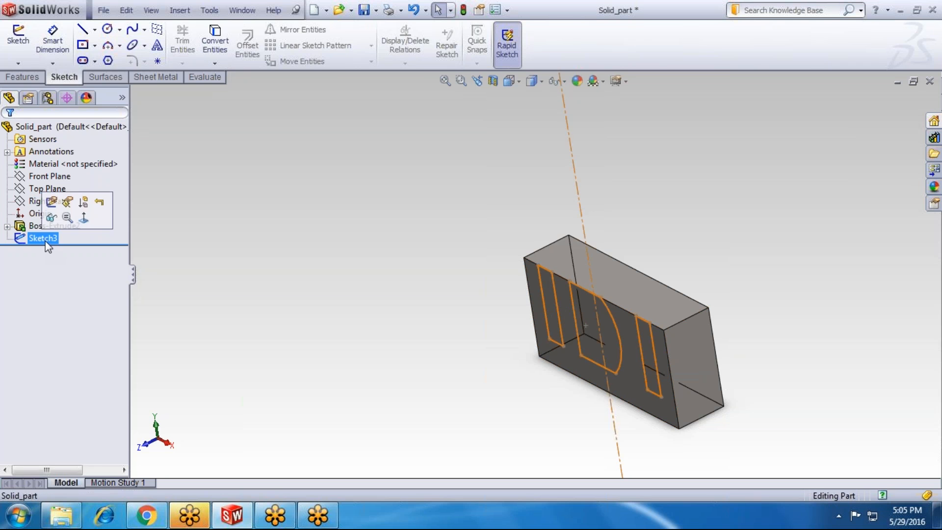
pyautogui.click(32, 78)
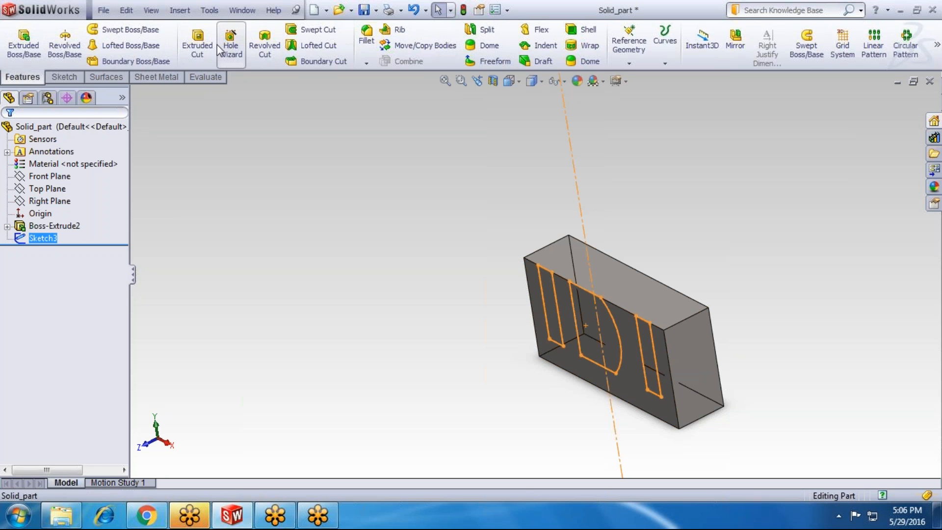
pyautogui.click(198, 47)
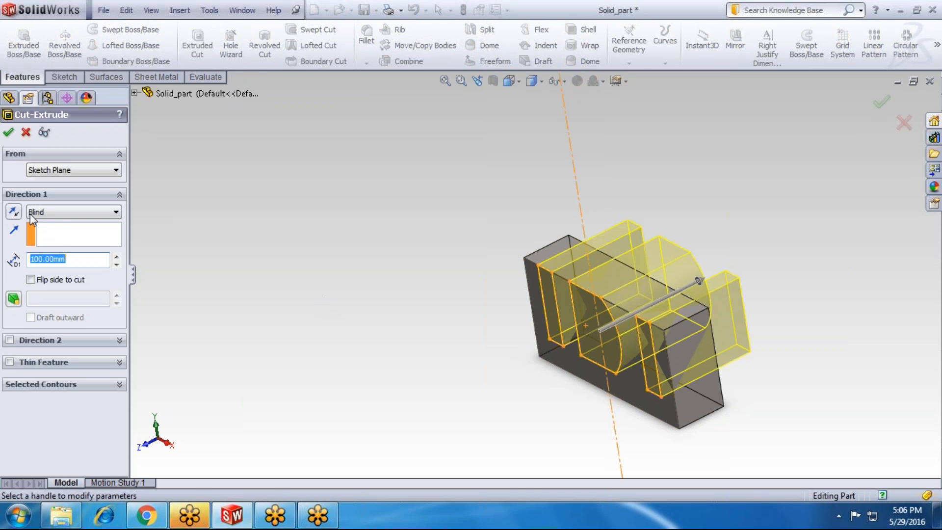
pyautogui.click(45, 215)
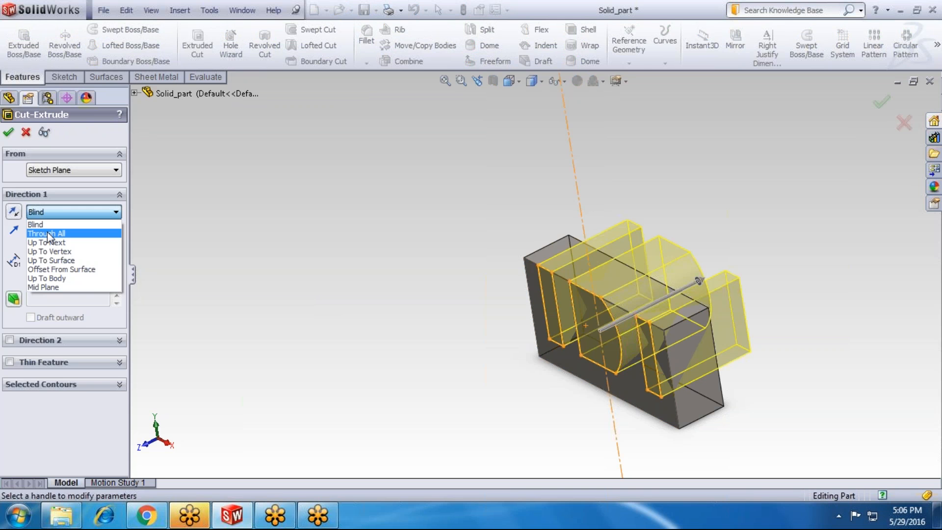
pyautogui.click(54, 234)
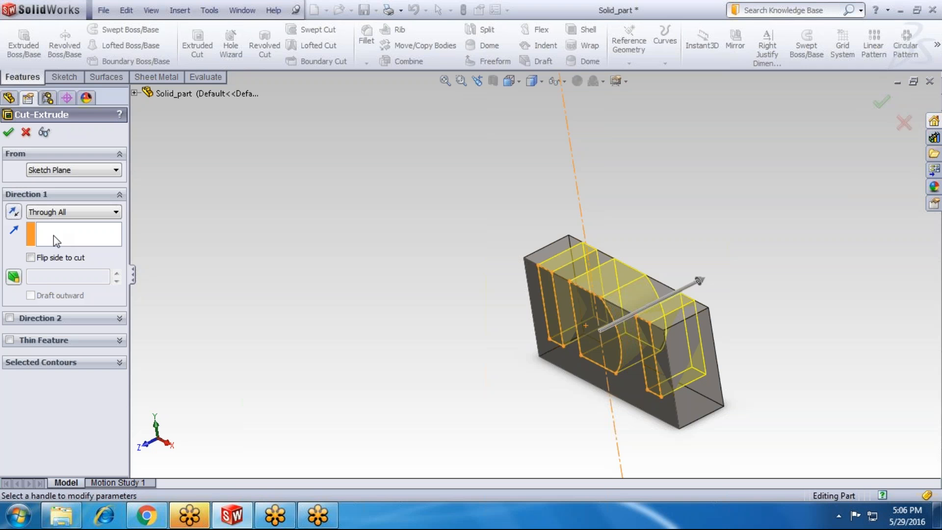
pyautogui.click(9, 133)
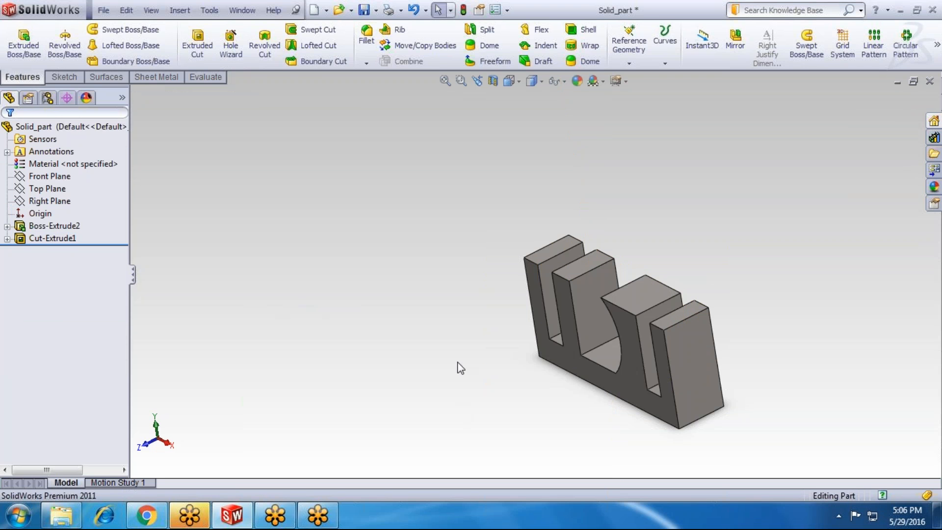
# Examine the slots and the curved pocket cut through the block from several angles
pyautogui.moveTo(457, 363); pyautogui.dragTo(535, 363, button='middle')
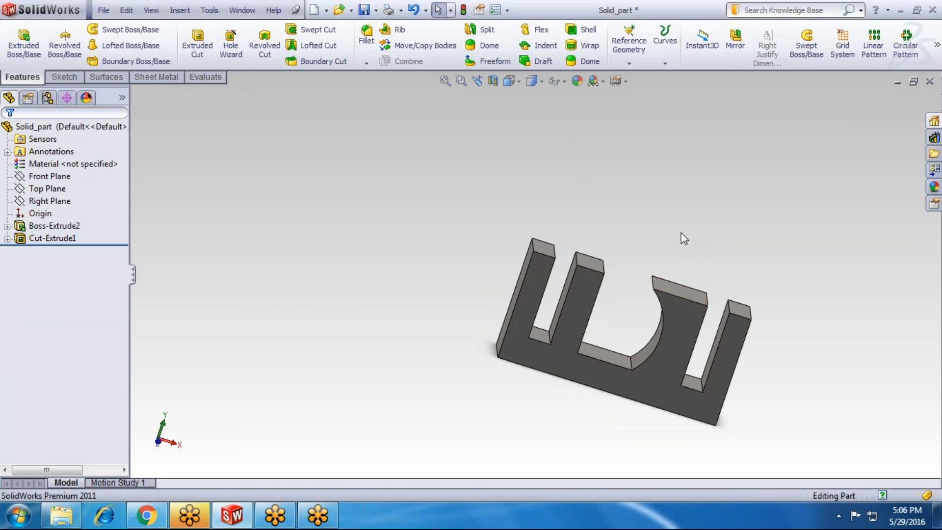
pyautogui.moveTo(491, 255); pyautogui.dragTo(638, 238, button='middle')
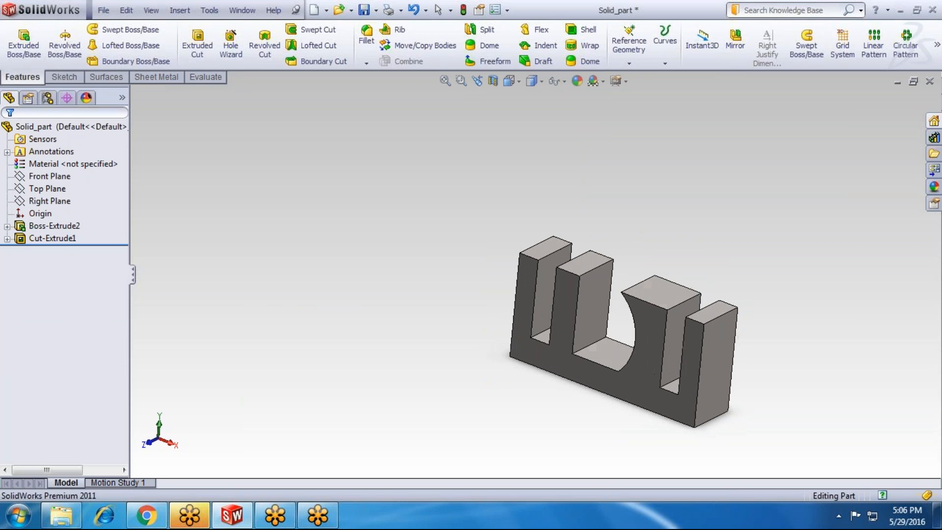
pyautogui.press('f')
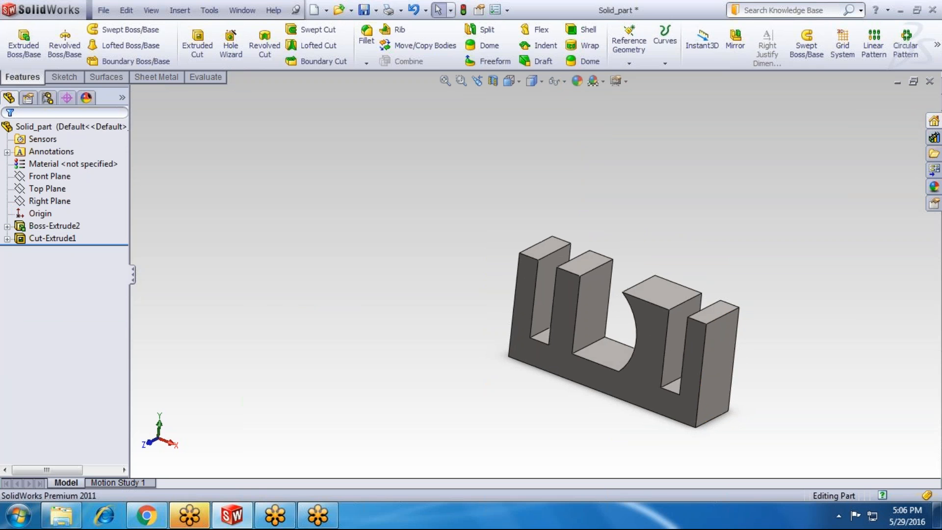
pyautogui.moveTo(667, 275); pyautogui.dragTo(746, 289, button='middle')
pyautogui.rightClick(685, 246)
pyautogui.click(714, 214)
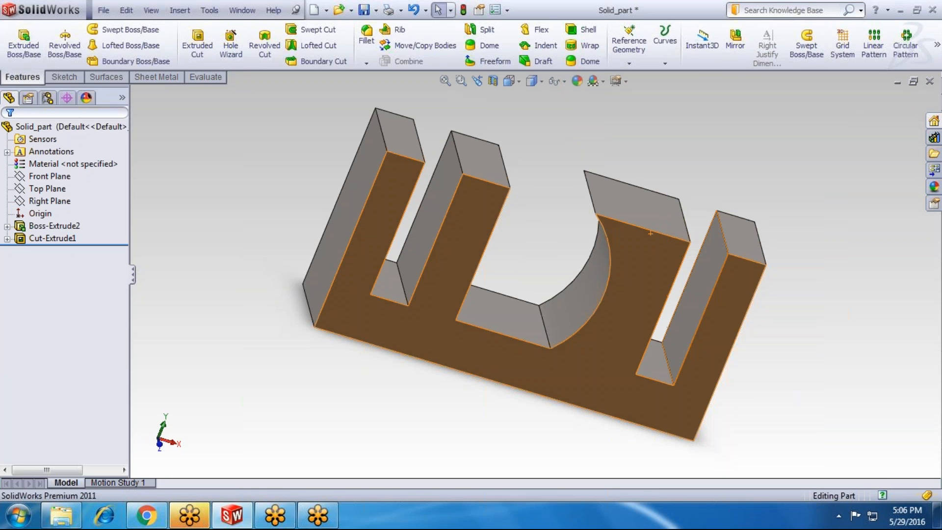
# Start a sketch on the block's outer end face beside the narrow slot and view that face straight on
pyautogui.scroll(-3, 867, 247)
pyautogui.moveTo(464, 331)
pyautogui.mouseDown(button='middle')
pyautogui.moveTo(386, 308)
pyautogui.moveTo(454, 325)
pyautogui.mouseUp(button='middle')
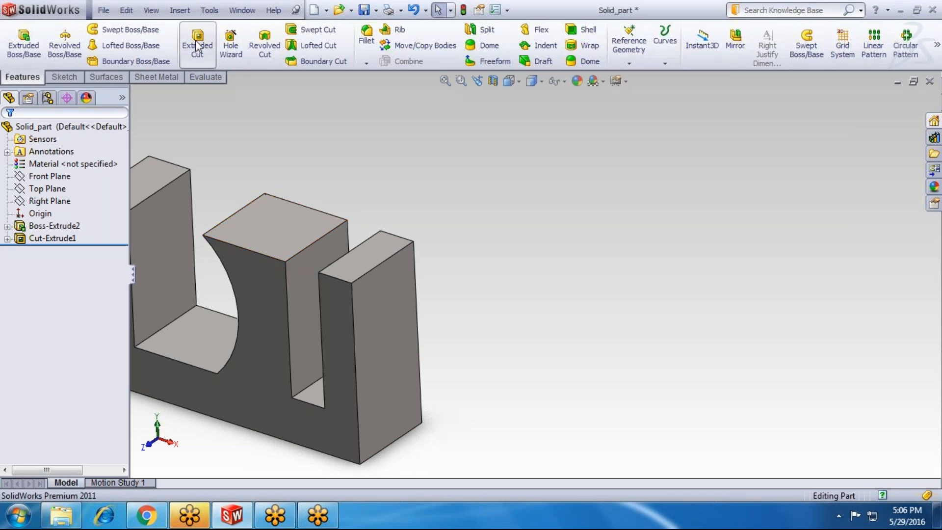
pyautogui.click(399, 326)
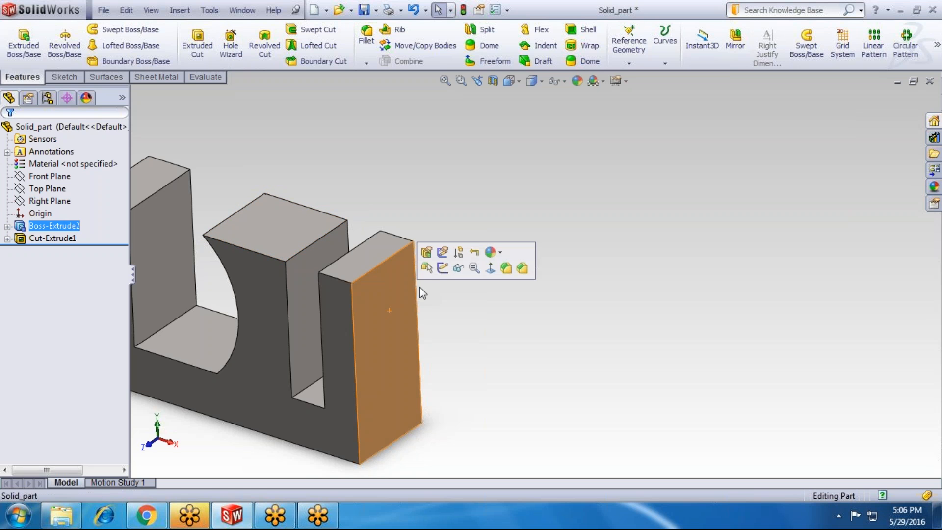
pyautogui.click(443, 269)
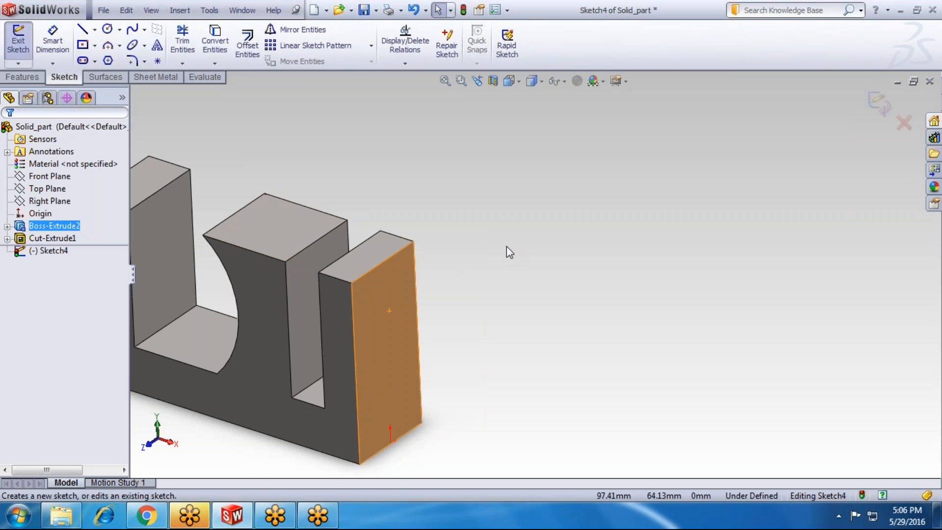
pyautogui.hotkey('ctrl', '8')
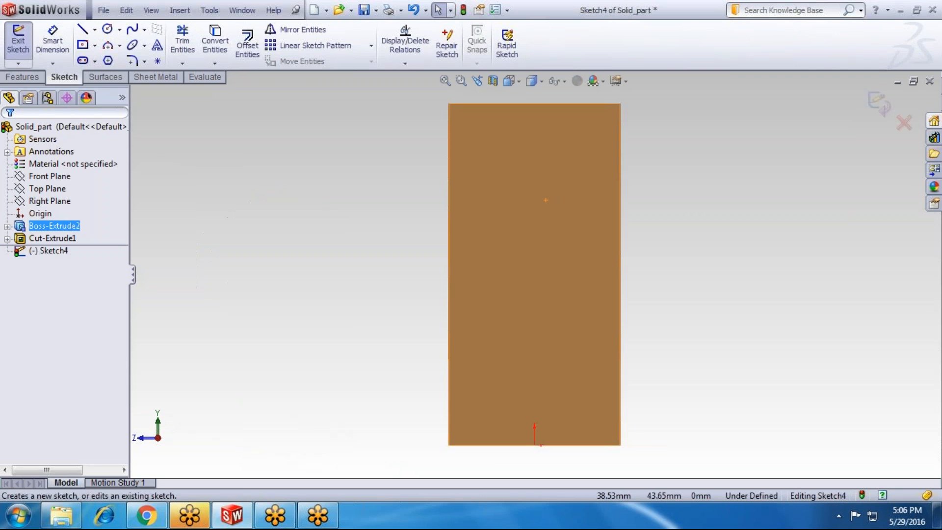
pyautogui.click(656, 216)
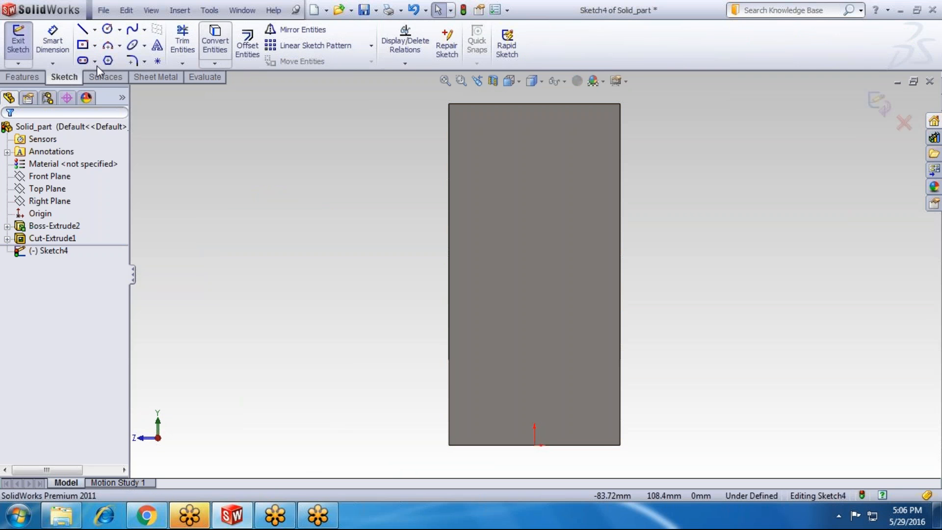
# Switch the model's display style to Hidden Lines Visible
pyautogui.click(22, 77)
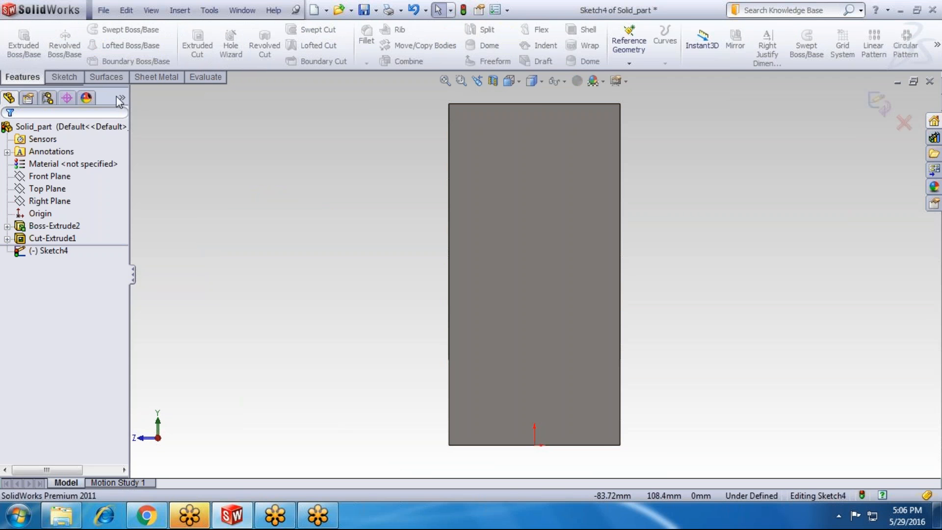
pyautogui.click(534, 81)
pyautogui.click(533, 150)
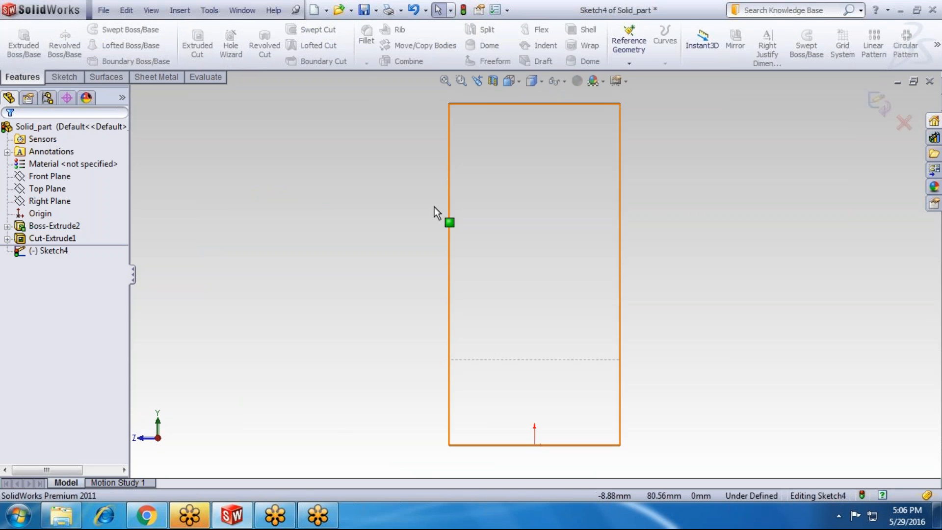
# Sketch a center rectangle about 17.75 × 44 mm on the upper half of the end face, centered above the origin, and exit the sketch
pyautogui.click(64, 77)
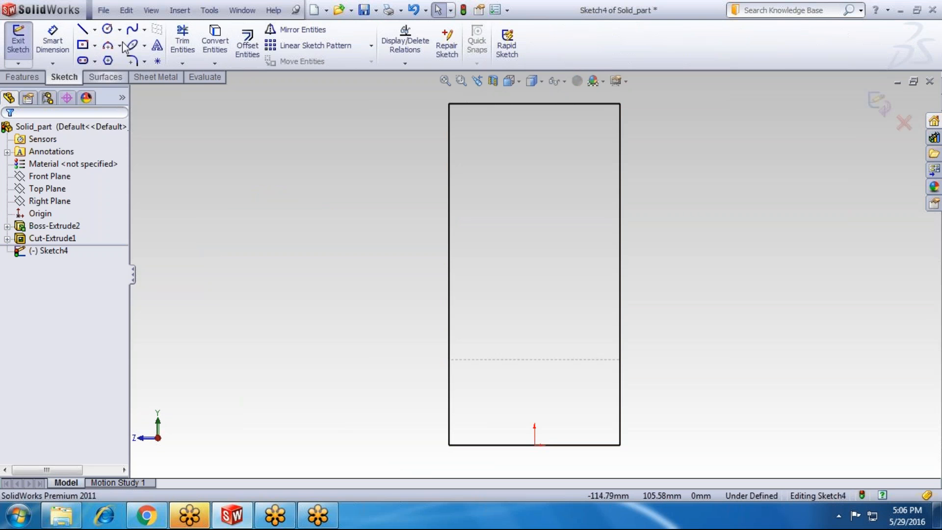
pyautogui.click(94, 44)
pyautogui.click(123, 74)
pyautogui.click(535, 210)
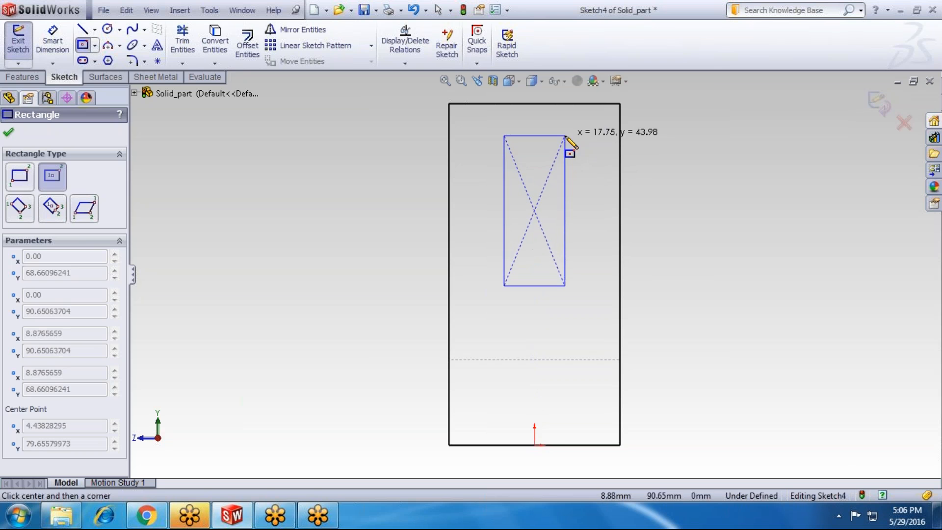
pyautogui.click(565, 135)
pyautogui.click(18, 44)
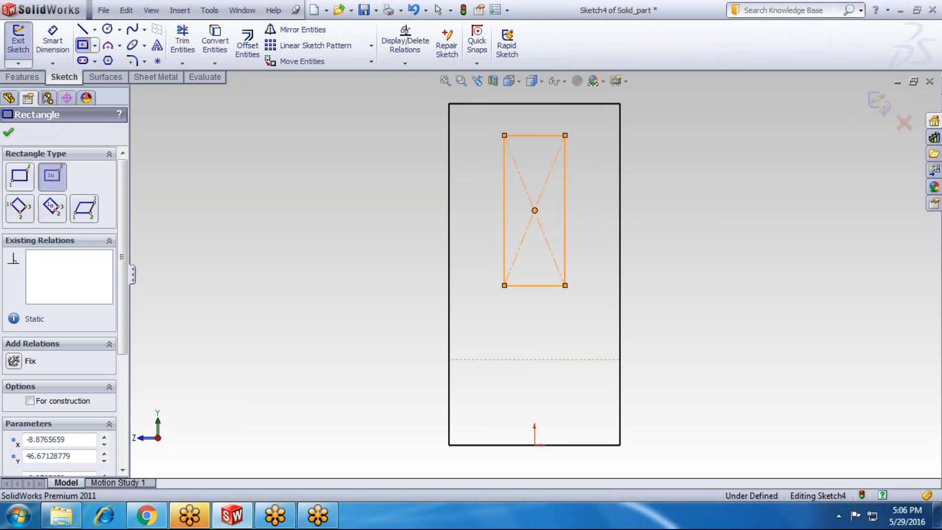
# Return the part to the isometric view and display it as Shaded With Edges
pyautogui.scroll(-2, 422, 271)
pyautogui.scroll(4, 421, 267)
pyautogui.moveTo(427, 246); pyautogui.dragTo(496, 255, button='middle')
pyautogui.click(670, 296)
pyautogui.scroll(-5, 669, 296)
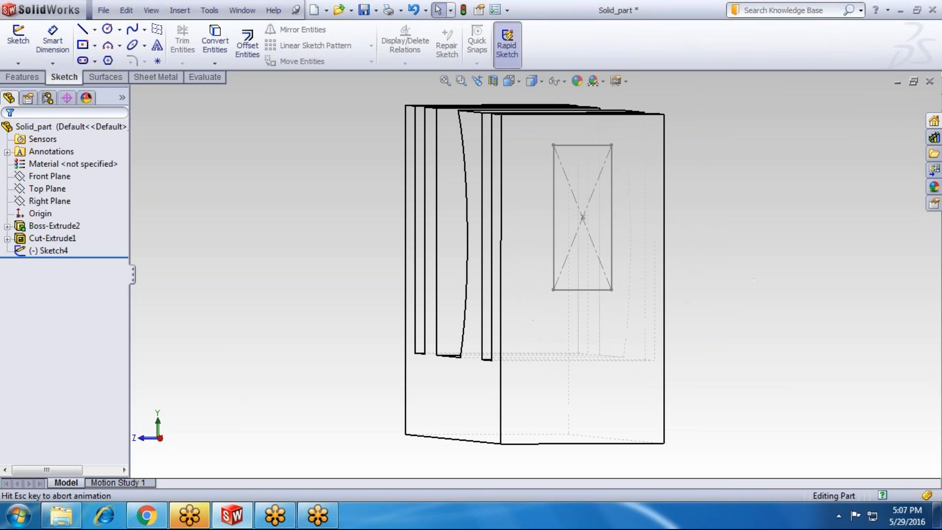
pyautogui.rightClick(670, 296)
pyautogui.click(718, 245)
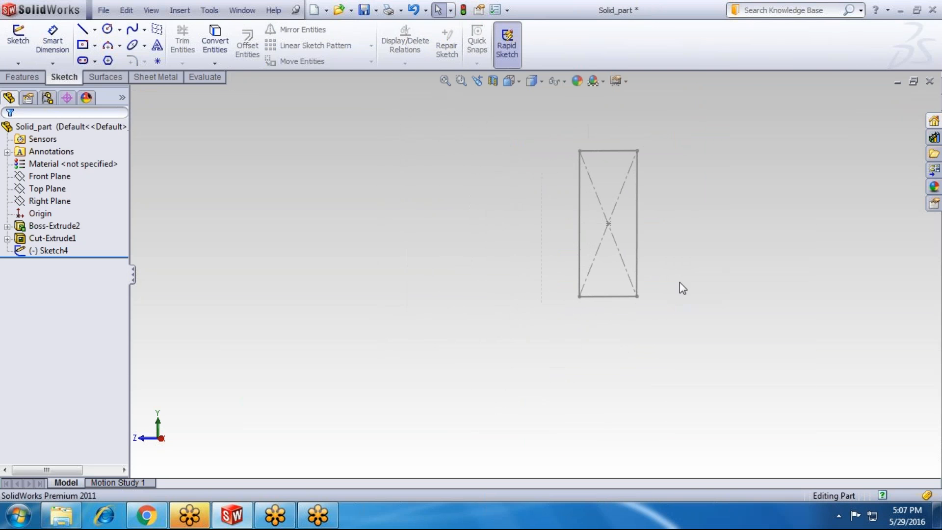
pyautogui.hotkey('ctrl', 'z')
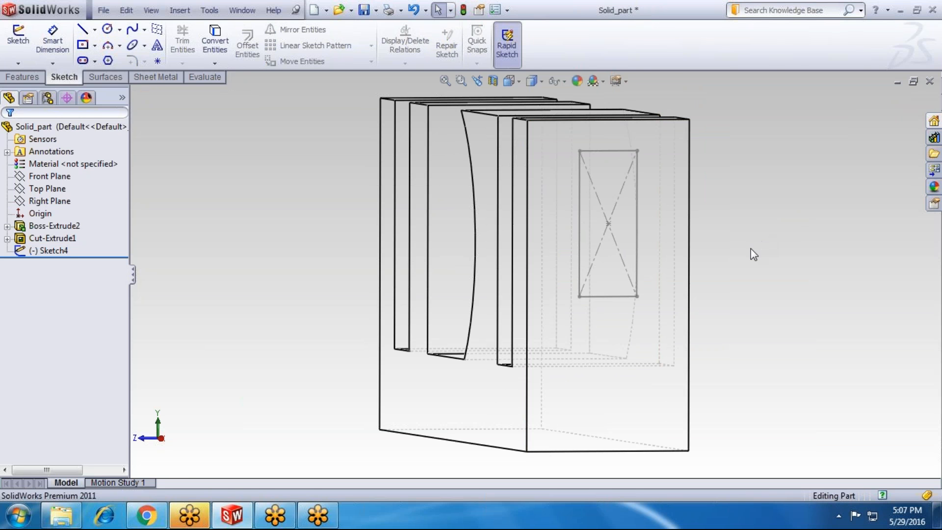
pyautogui.hotkey('ctrl', '7')
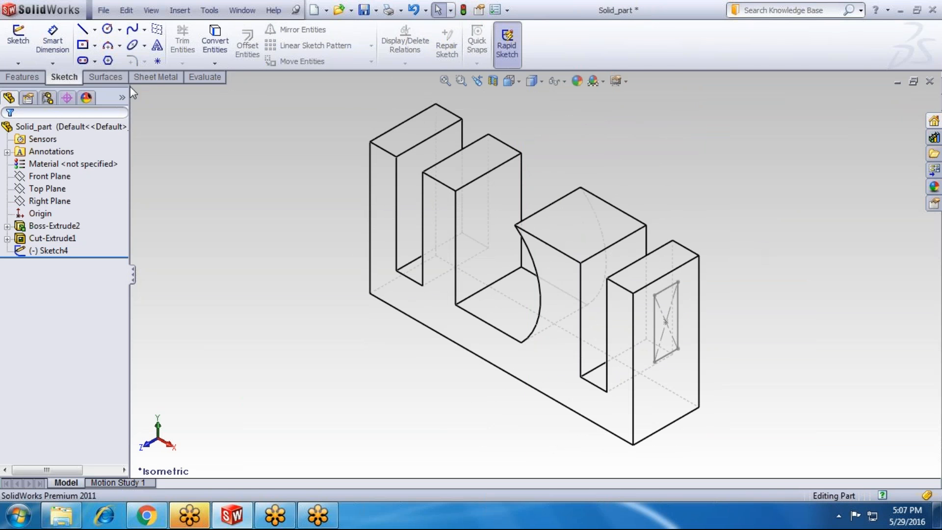
pyautogui.click(25, 78)
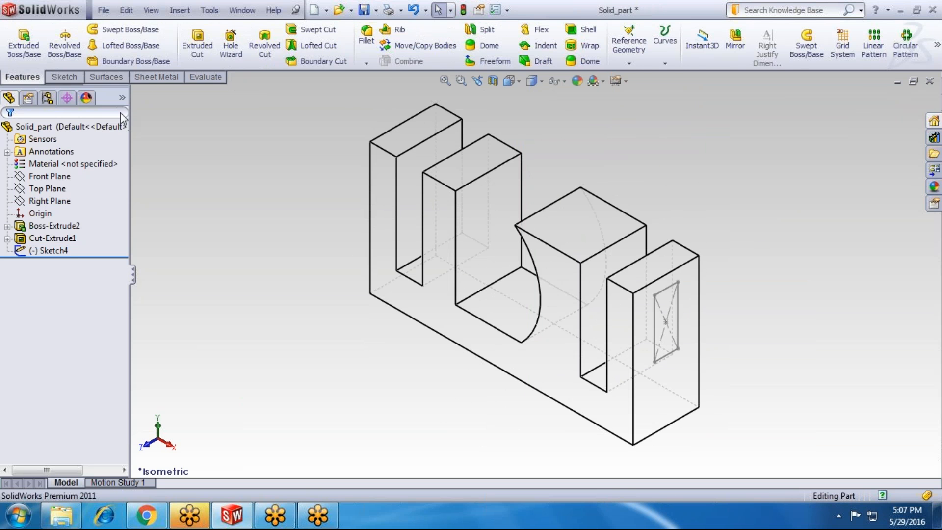
pyautogui.click(541, 82)
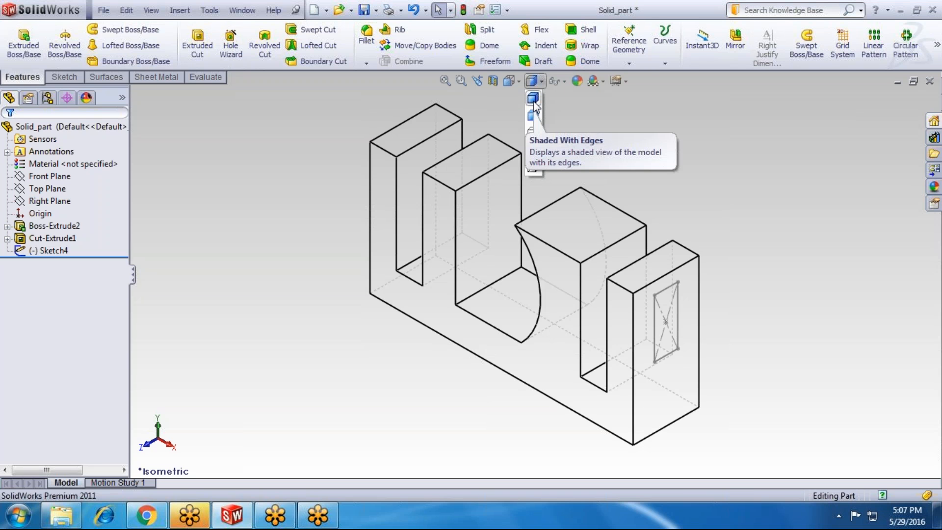
pyautogui.click(533, 100)
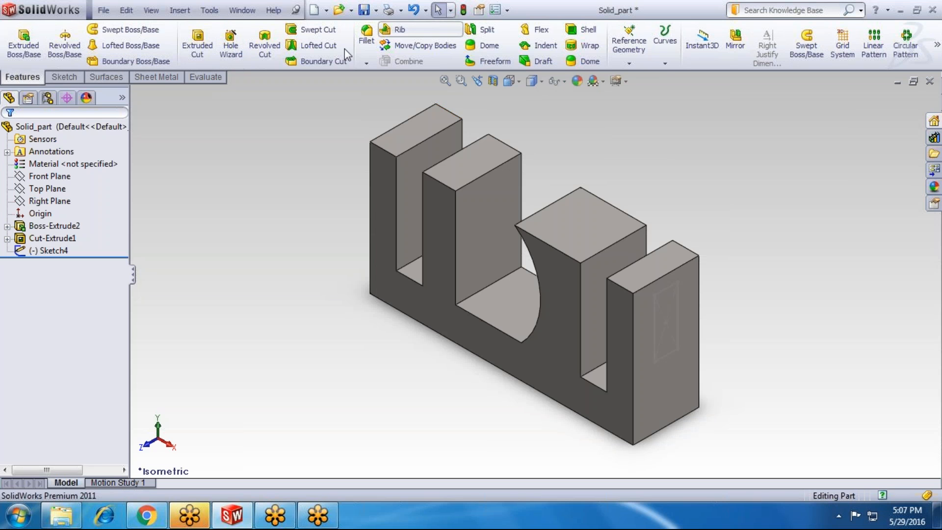
# Start an Extruded Cut from the end-face rectangle sketch with a Blind depth of 20 mm
pyautogui.click(198, 45)
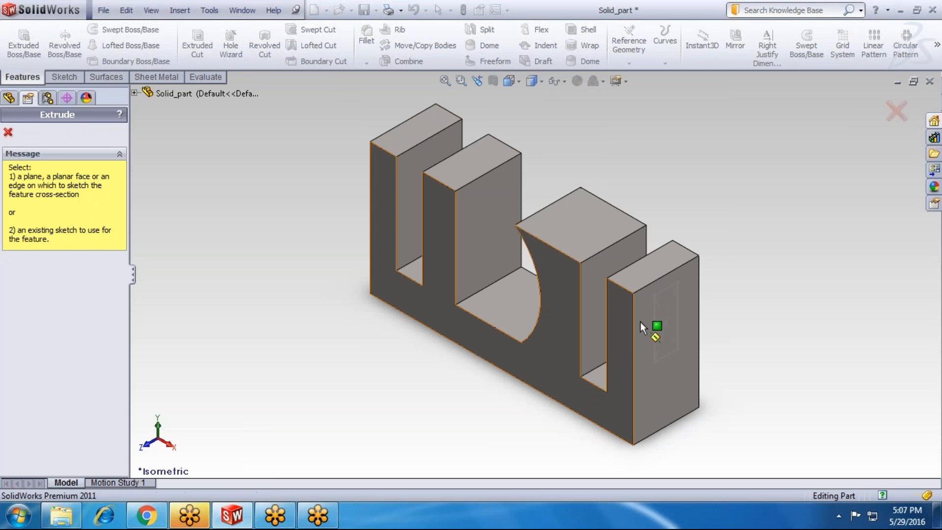
pyautogui.click(656, 320)
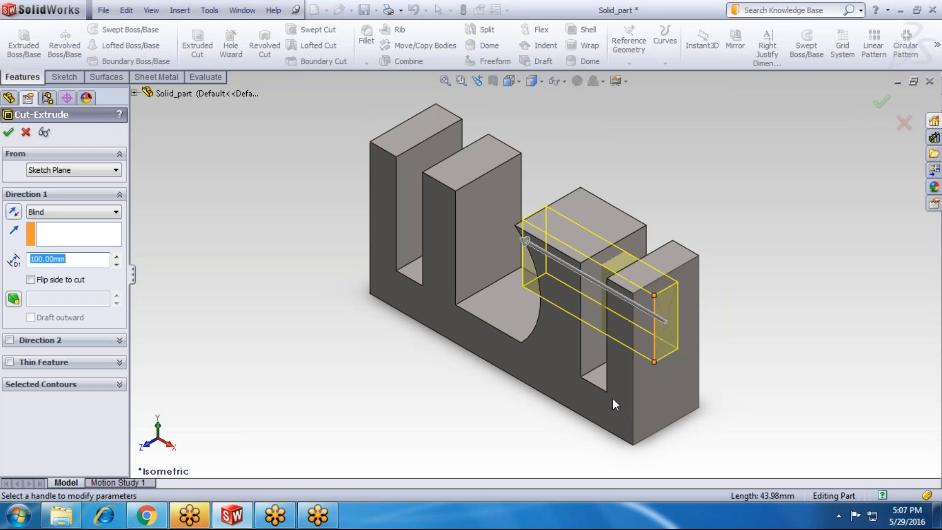
pyautogui.click(63, 210)
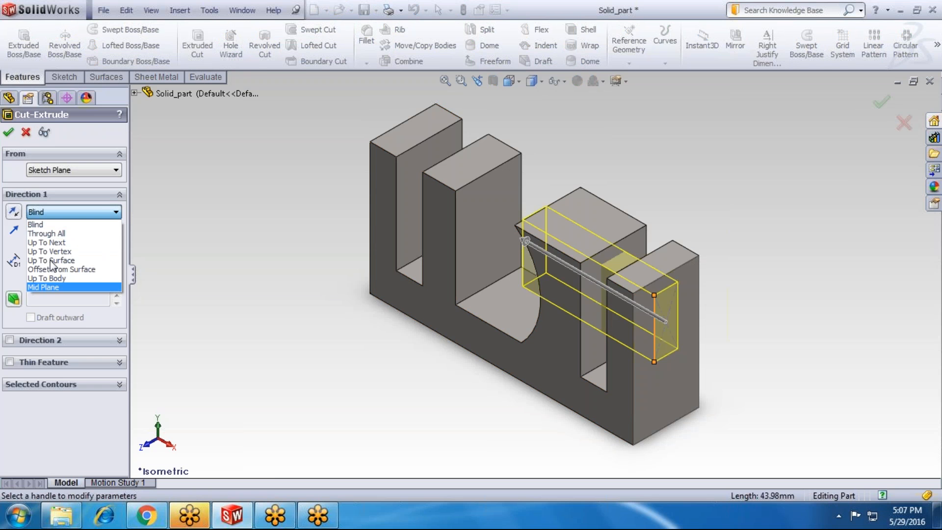
pyautogui.click(37, 224)
pyautogui.doubleClick(30, 261)
pyautogui.moveTo(79, 257); pyautogui.dragTo(38, 254)
pyautogui.click(7, 259)
pyautogui.doubleClick(28, 260)
pyautogui.write('20')
pyautogui.press('Return')
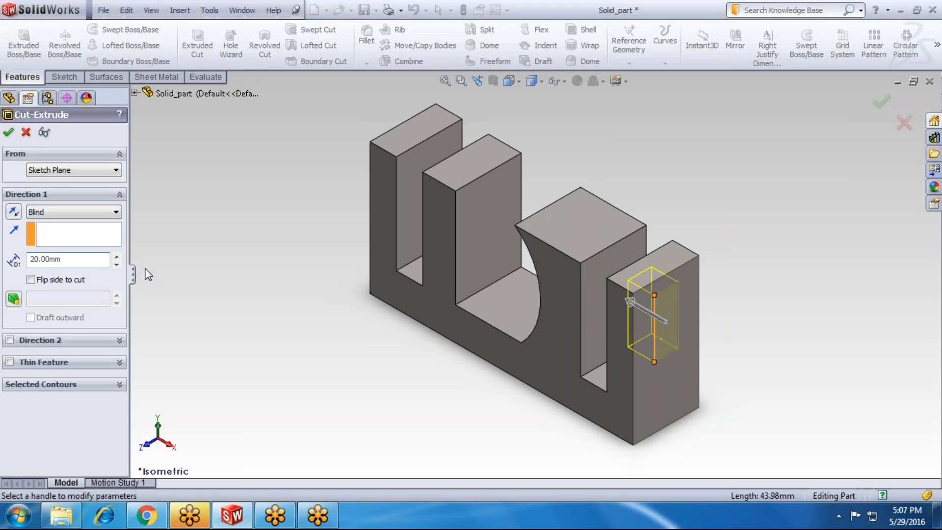
# Try the rectangular cut with the Through All end condition, and switch it to Up To Next
pyautogui.click(35, 212)
pyautogui.click(39, 233)
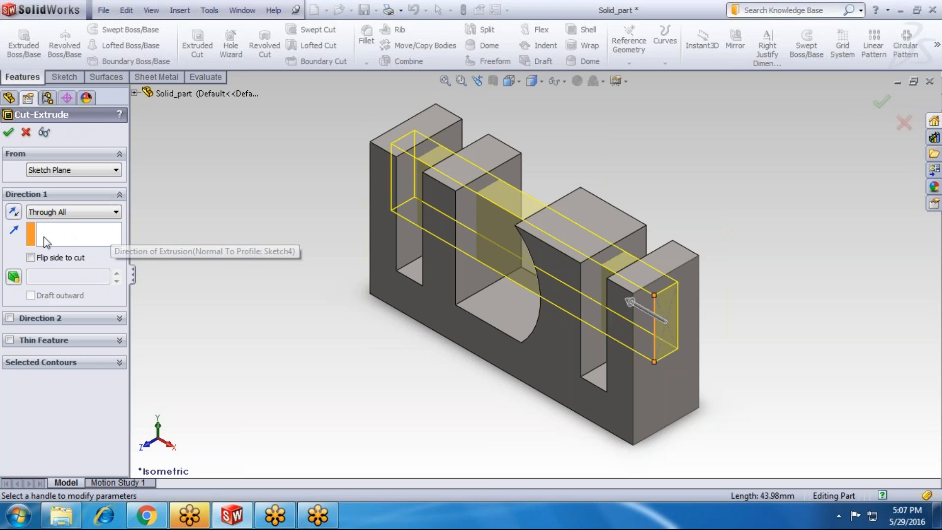
pyautogui.click(50, 212)
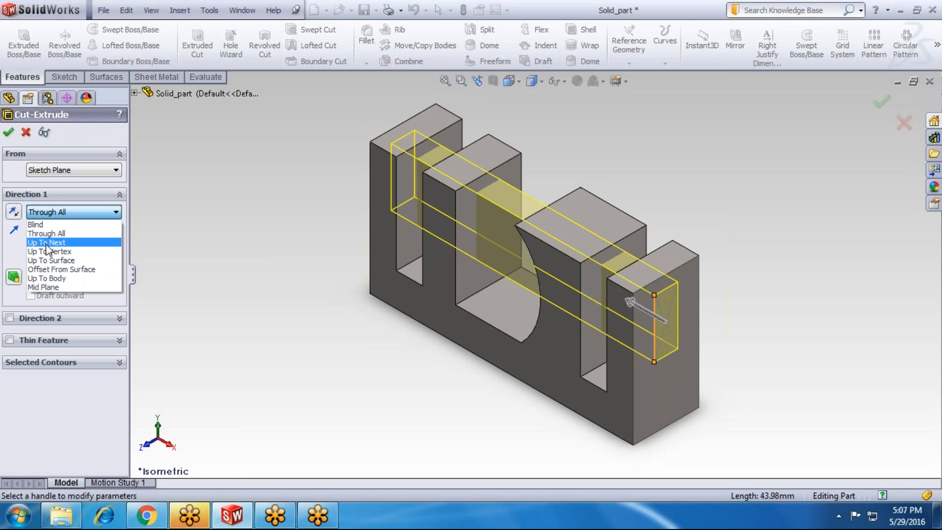
pyautogui.click(46, 244)
# Inspect the Up To Next cut where it meets the adjacent slot, using the detailed preview
pyautogui.moveTo(425, 365); pyautogui.dragTo(435, 364, button='middle')
pyautogui.rightClick(435, 364)
pyautogui.click(463, 390)
pyautogui.press('Right')
pyautogui.press('Right')
pyautogui.press('Right')
pyautogui.press('Right')
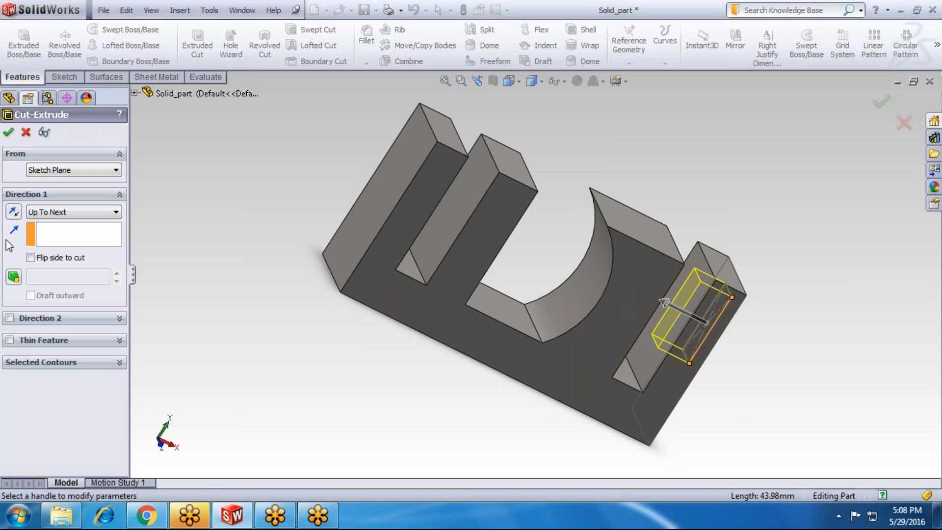
pyautogui.click(43, 132)
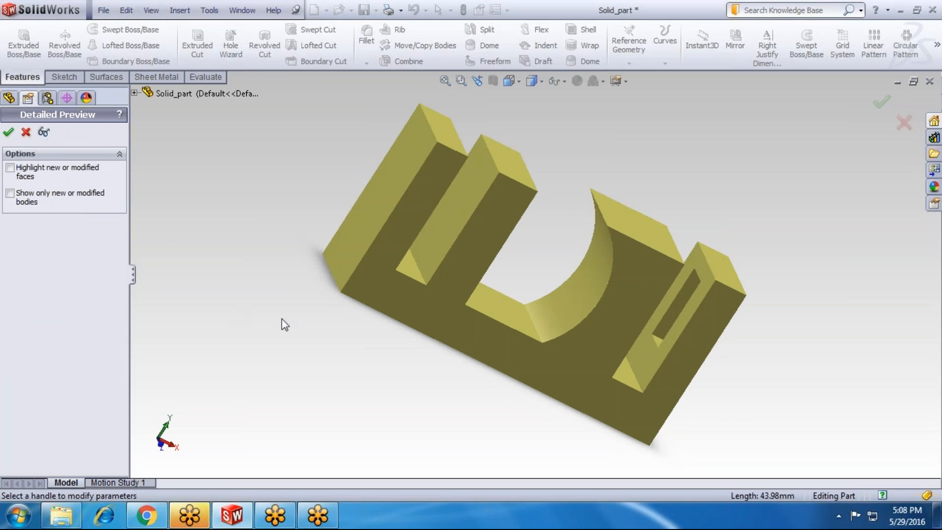
pyautogui.click(44, 132)
# Set the cut's end condition to Up To Vertex, using the lower endpoint of the curved pocket wall as the limit
pyautogui.click(52, 210)
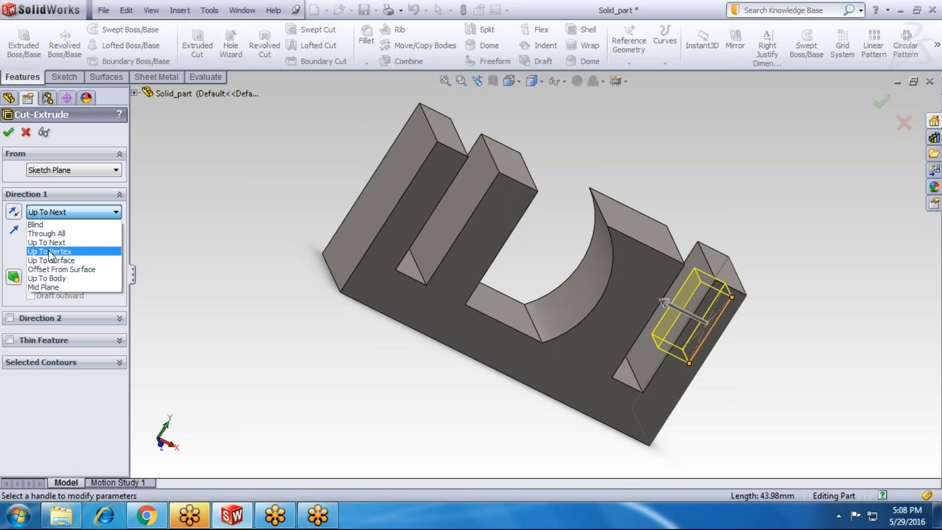
pyautogui.click(51, 251)
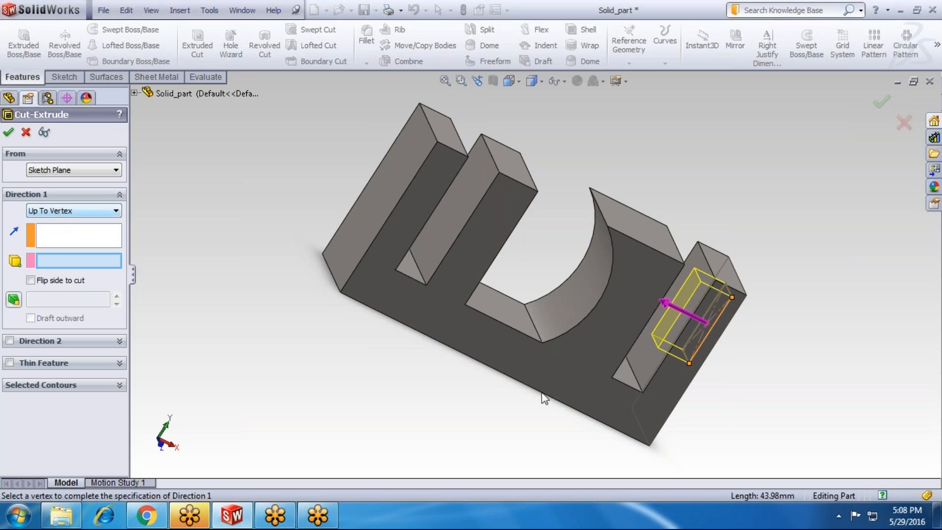
pyautogui.rightClick(342, 349)
pyautogui.click(269, 341)
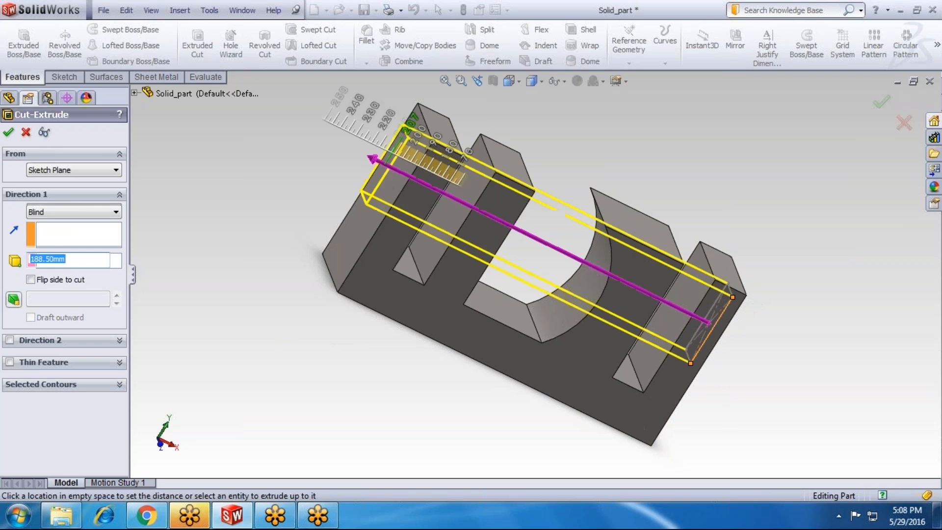
pyautogui.click(542, 343)
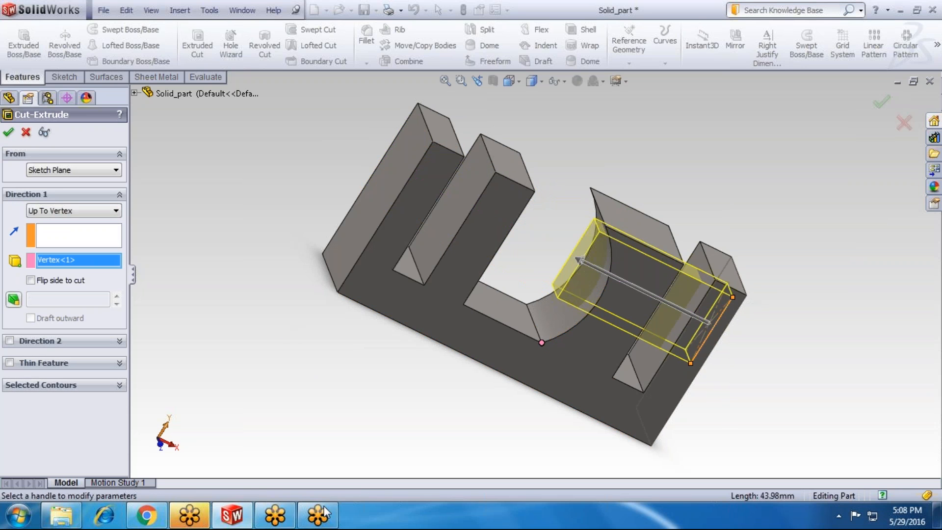
pyautogui.press('Up')
pyautogui.press('Up')
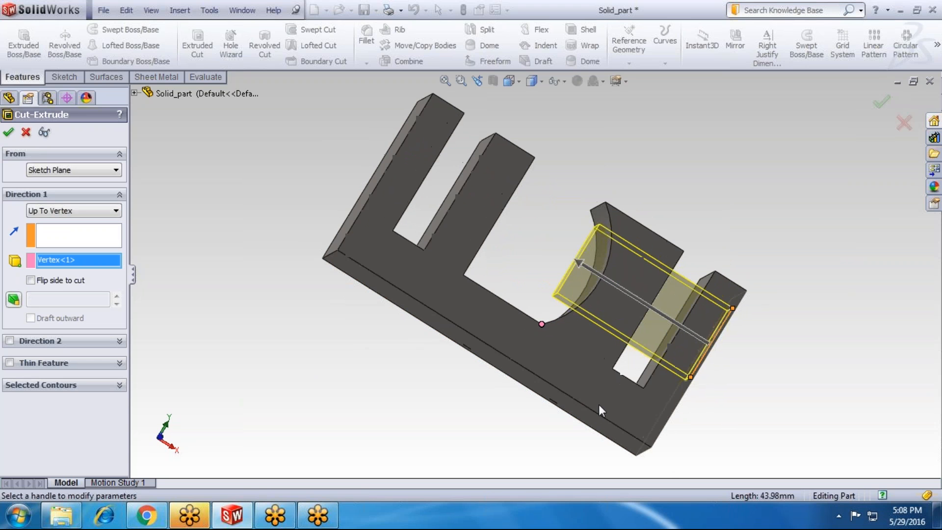
pyautogui.press('Left')
pyautogui.press('Up')
pyautogui.press('Down')
pyautogui.press('Down')
pyautogui.press('Right')
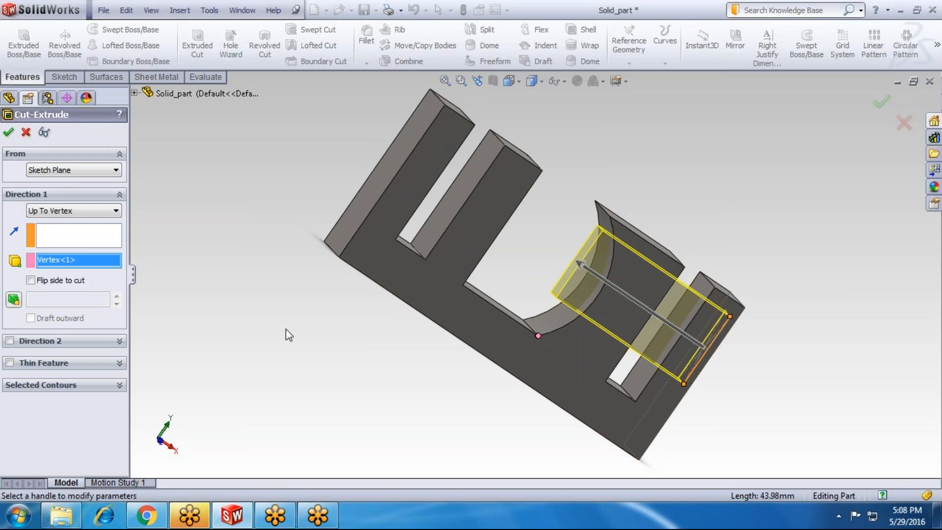
# Change the cut's end condition to Up To Surface and select the curved pocket face as the limit
pyautogui.click(49, 210)
pyautogui.click(48, 210)
pyautogui.click(49, 210)
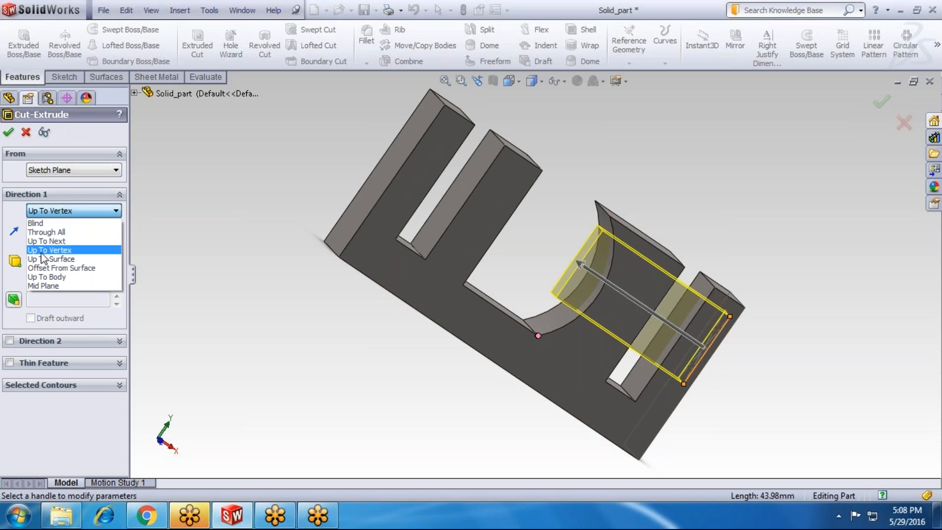
pyautogui.click(43, 263)
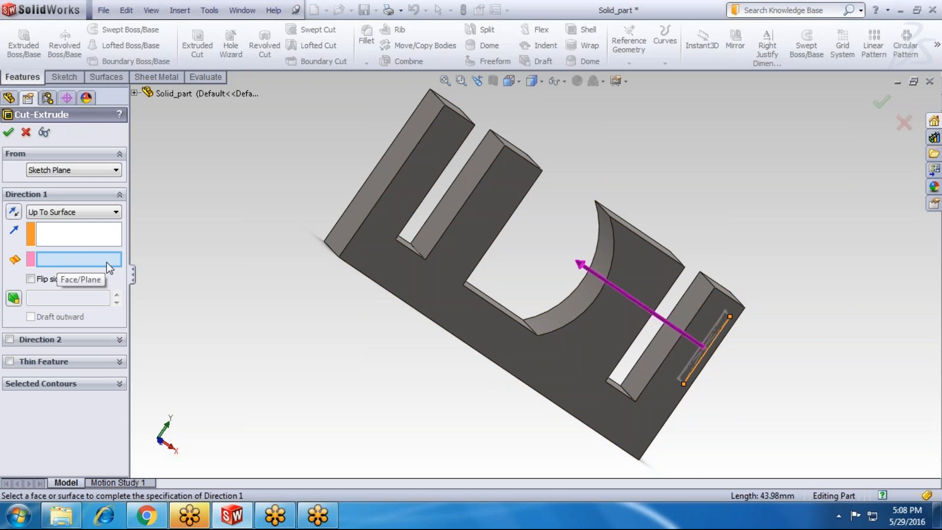
pyautogui.click(568, 314)
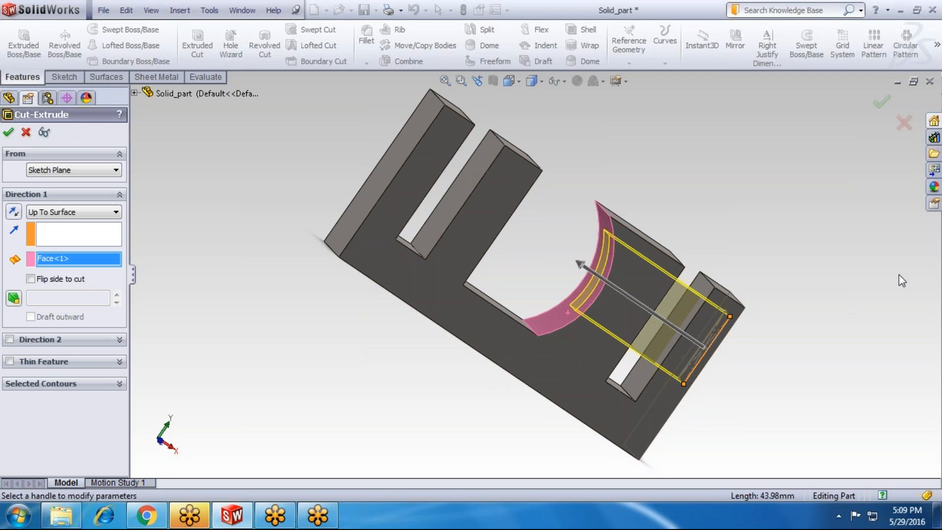
# Examine from several angles how the cut preview ends on the curved pocket face
pyautogui.press('Right')
pyautogui.press('Left')
pyautogui.press('Left')
pyautogui.press('Up')
pyautogui.press('Right')
pyautogui.press('Down')
pyautogui.press('Right')
pyautogui.press('Left')
pyautogui.press('Up')
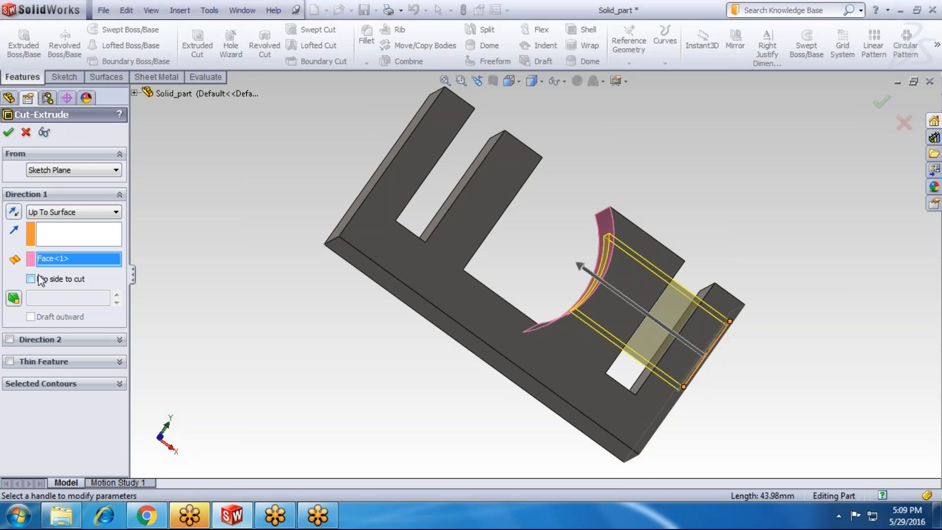
# Add draft to the Up To Surface cut, trying 10 degrees and then setting the angle to 5 degrees
pyautogui.click(15, 299)
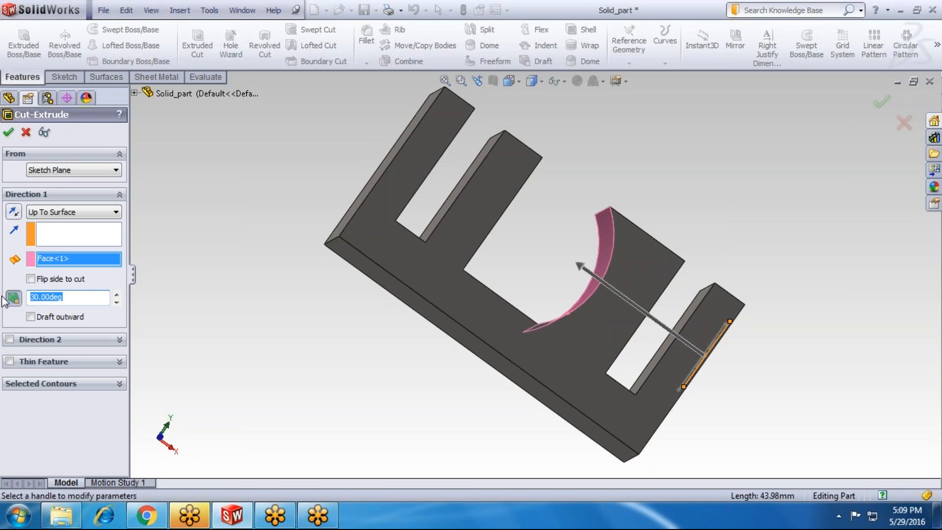
pyautogui.write('10')
pyautogui.press('Return')
pyautogui.write('5')
pyautogui.press('Return')
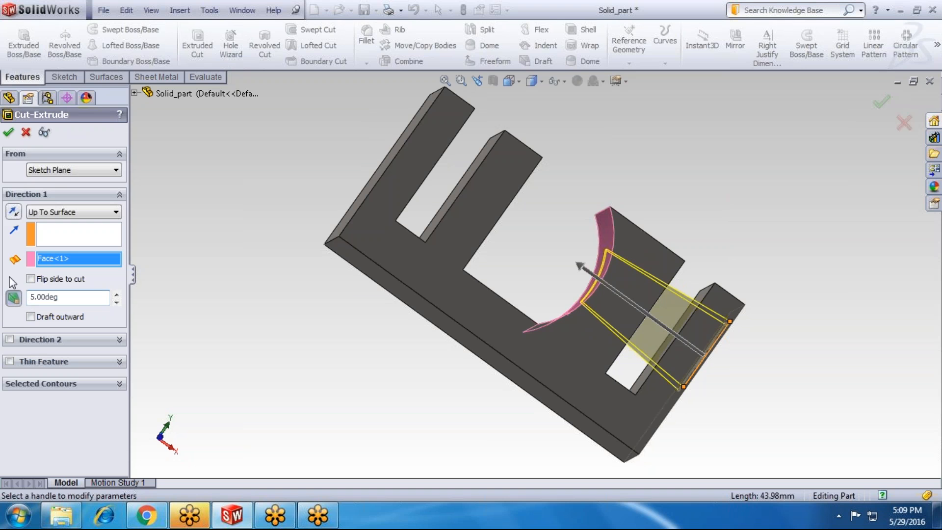
# Try outward draft and a Blind second direction on the cut, leaving both options off
pyautogui.click(31, 317)
pyautogui.click(31, 317)
pyautogui.click(31, 317)
pyautogui.click(31, 317)
pyautogui.click(31, 317)
pyautogui.click(31, 317)
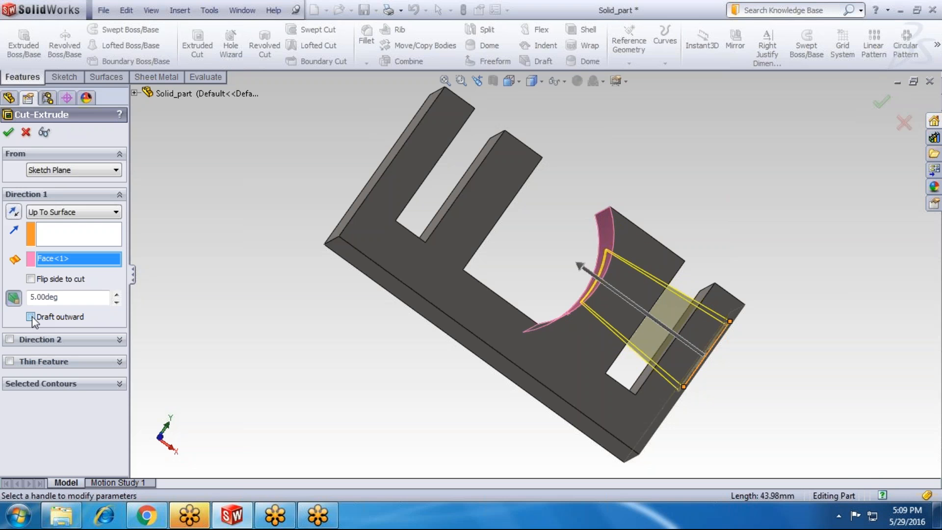
pyautogui.click(9, 340)
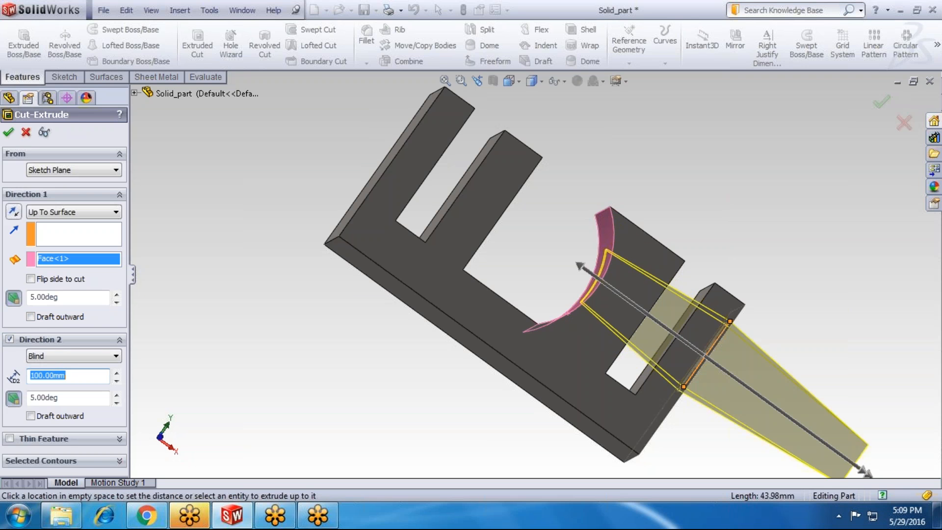
pyautogui.click(8, 342)
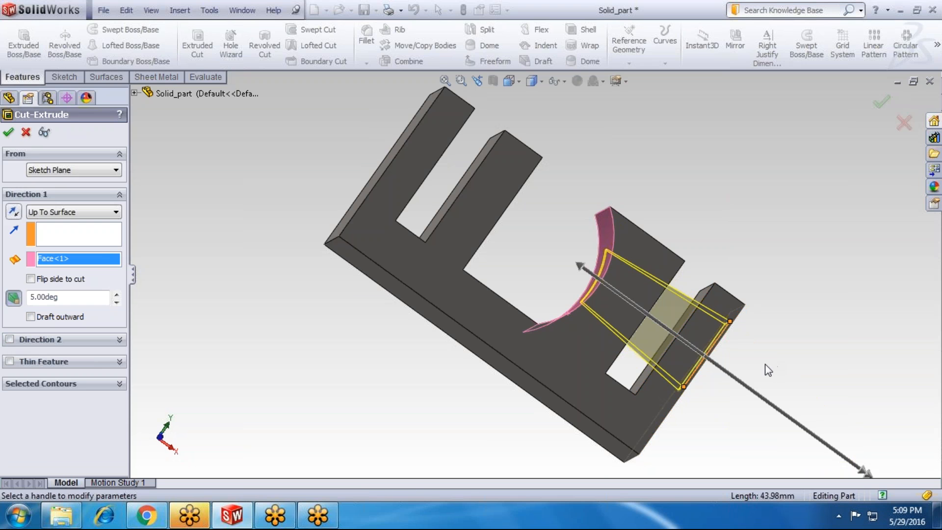
# Vary the cut's draft angle up and down, set it to 2 degrees, and accept the cut
pyautogui.scroll(-2, 765, 364)
pyautogui.scroll(2, 726, 324)
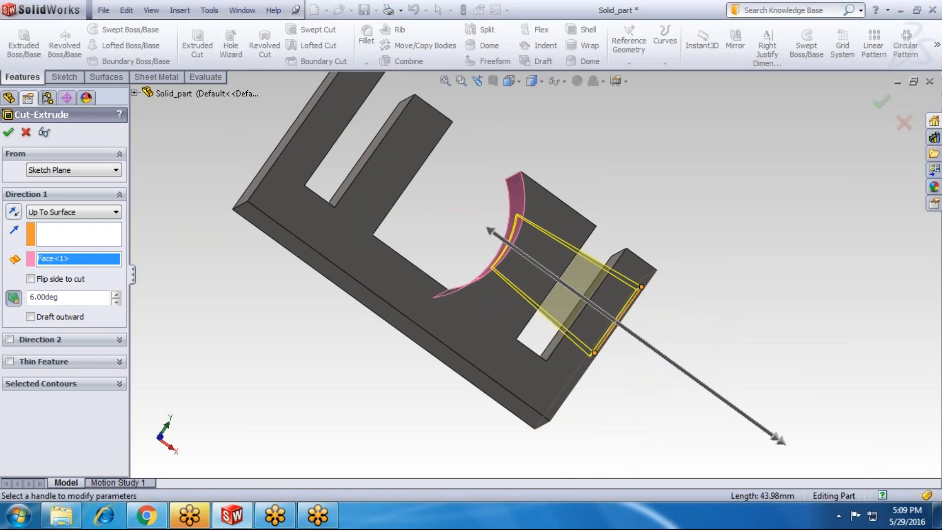
pyautogui.press('Up')
pyautogui.press('Up')
pyautogui.press('Up')
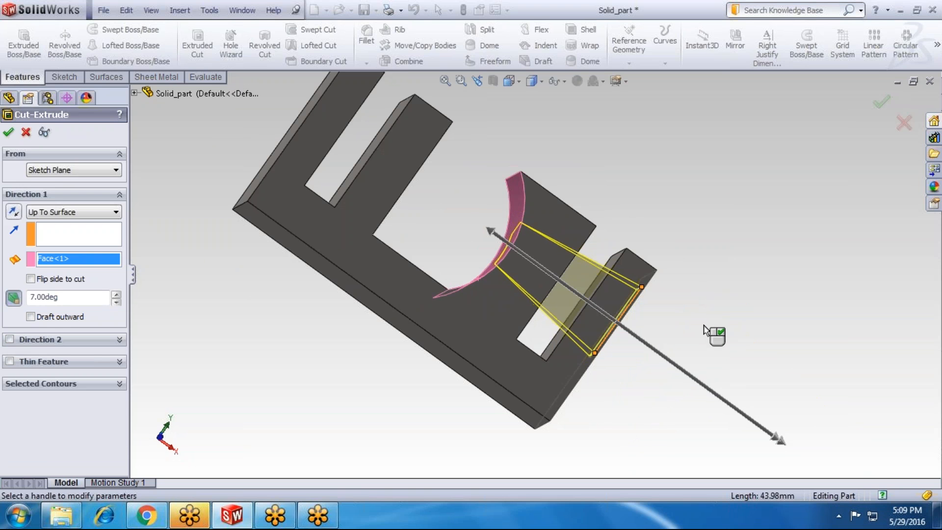
pyautogui.press('Down')
pyautogui.press('Down')
pyautogui.press('Down')
pyautogui.press('Down')
pyautogui.press('Down')
pyautogui.press('Down')
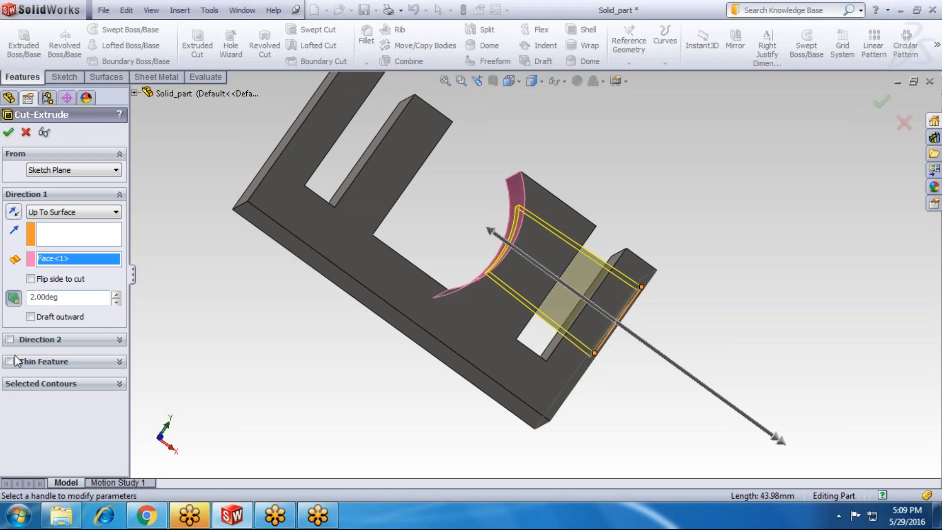
pyautogui.click(9, 131)
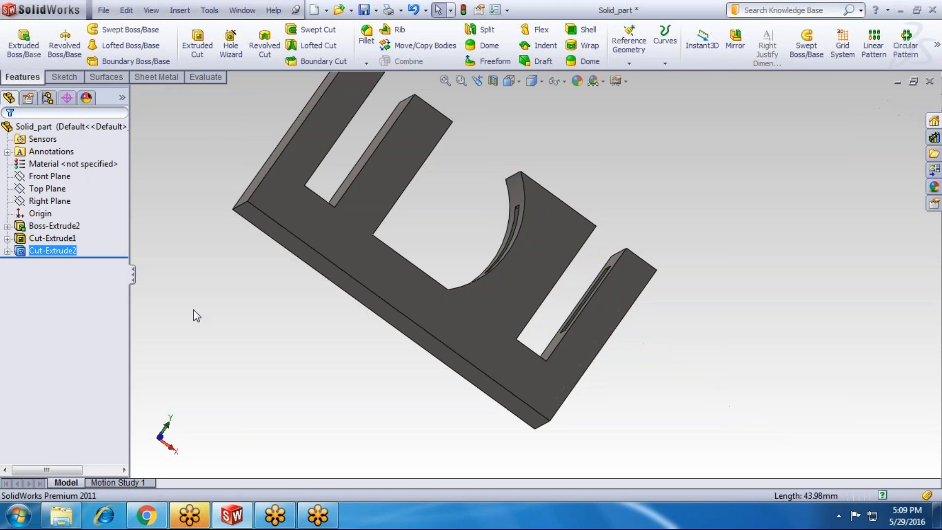
# Edit the end-face cut to use Offset From Surface, with a 5 mm offset from the curved pocket face
pyautogui.moveTo(417, 265); pyautogui.dragTo(304, 163, button='middle')
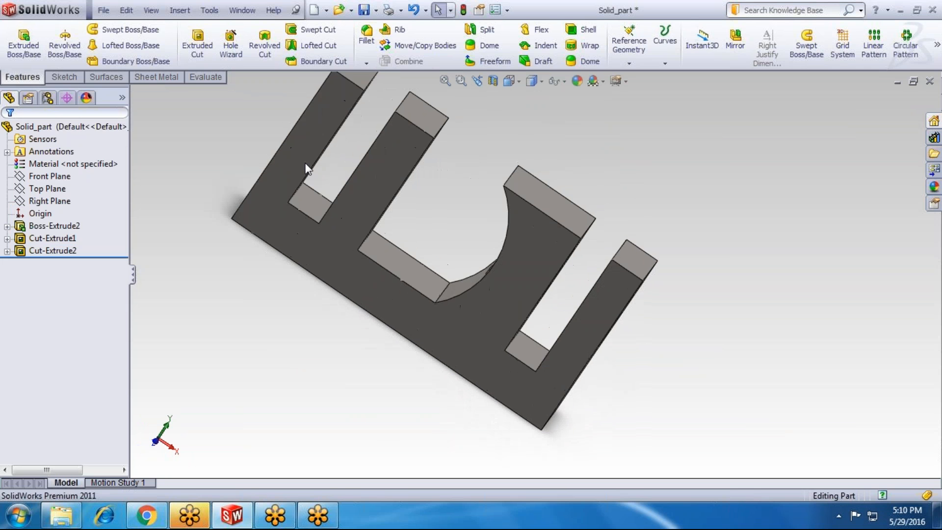
pyautogui.moveTo(294, 206); pyautogui.dragTo(275, 182, button='middle')
pyautogui.click(60, 255)
pyautogui.rightClick(61, 254)
pyautogui.click(67, 237)
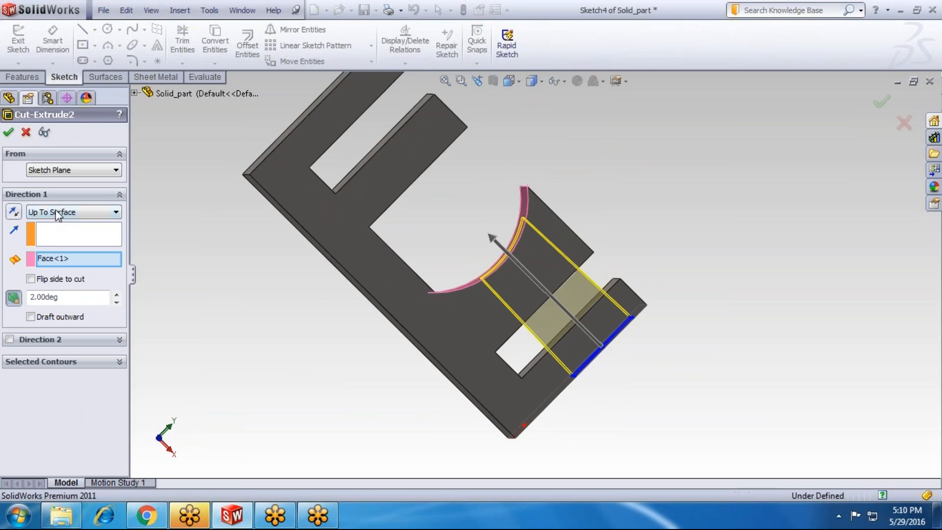
pyautogui.click(59, 212)
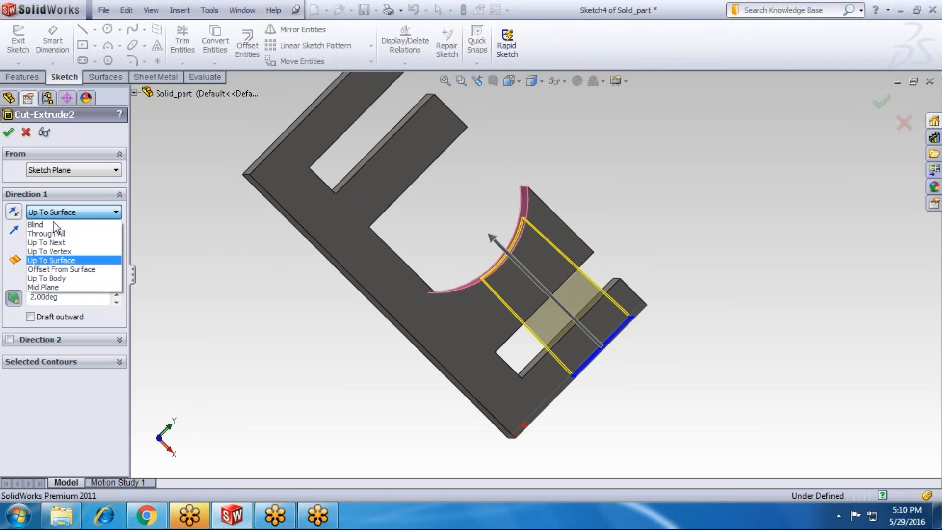
pyautogui.click(53, 270)
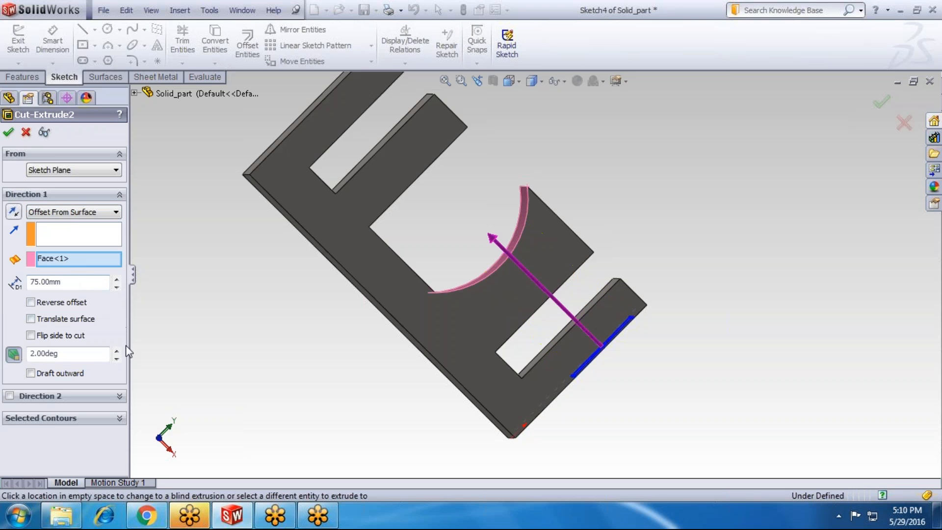
pyautogui.doubleClick(65, 281)
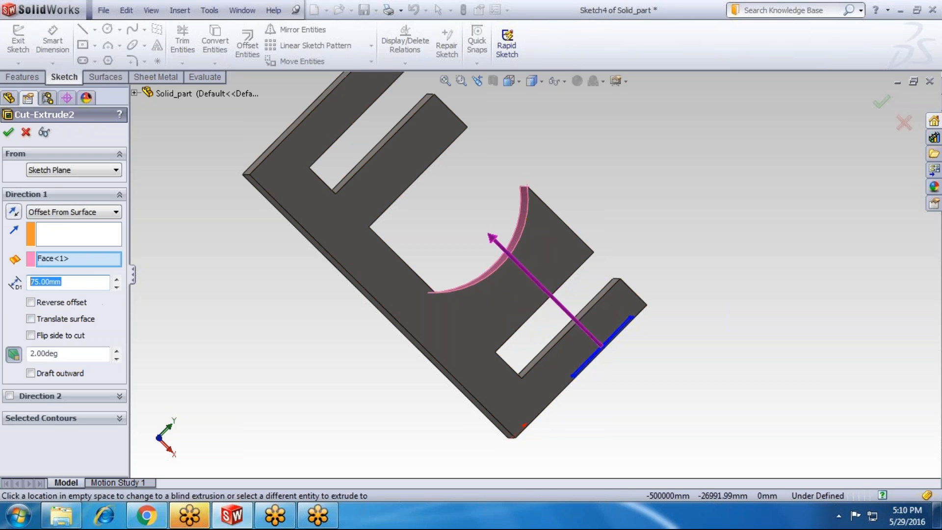
pyautogui.write('5')
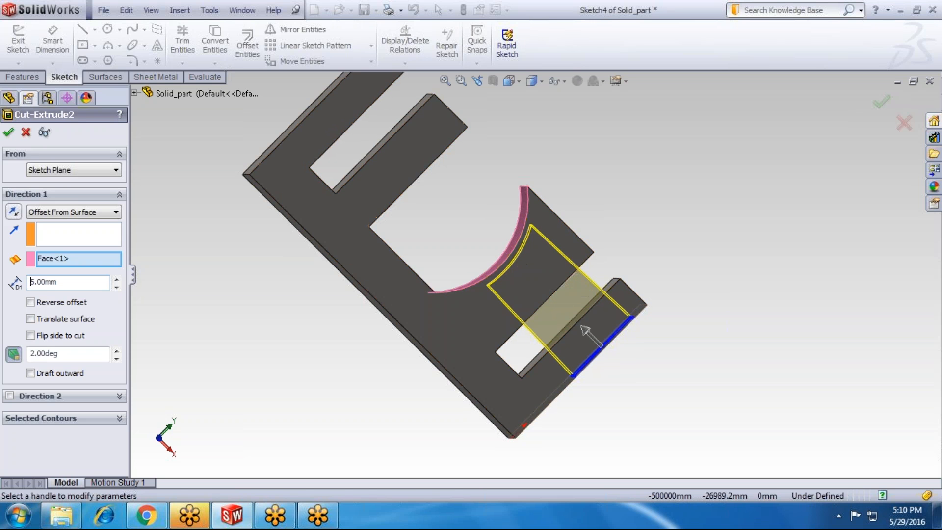
# Compare the cut with Reverse offset on and off, leave it off, and accept the edited cut
pyautogui.doubleClick(68, 283)
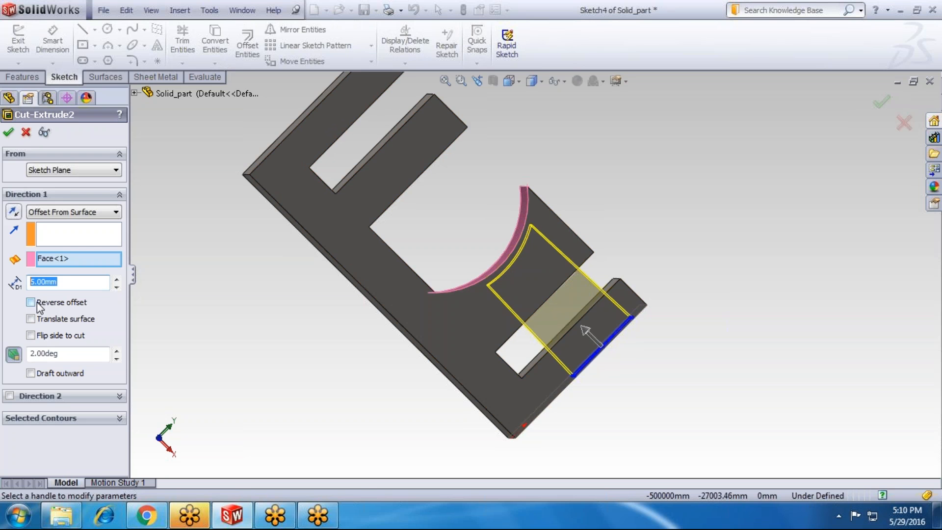
pyautogui.click(31, 302)
pyautogui.click(31, 303)
pyautogui.click(31, 302)
pyautogui.click(35, 303)
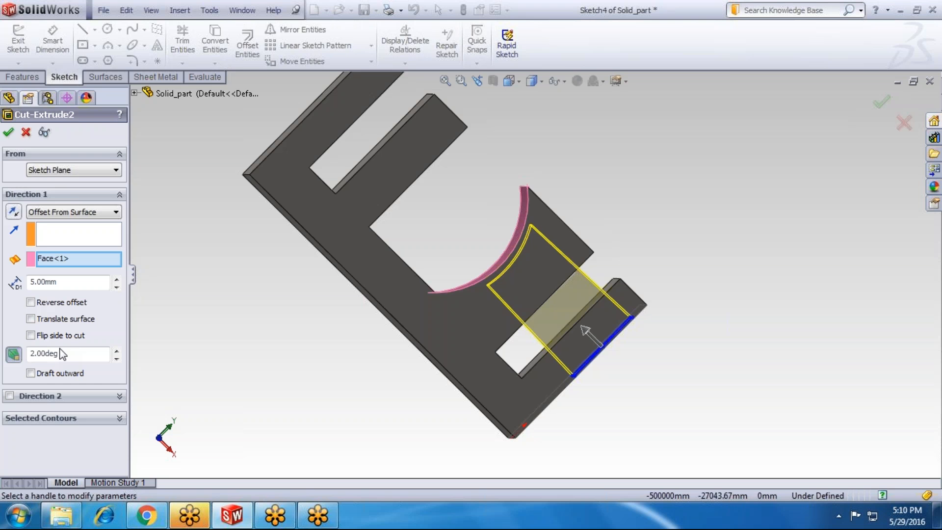
pyautogui.click(9, 132)
# Examine from several angles where the offset cut passes through the end slot and stops before the curved pocket
pyautogui.press('Left')
pyautogui.press('Left')
pyautogui.press('Left')
pyautogui.press('Left')
pyautogui.press('Left')
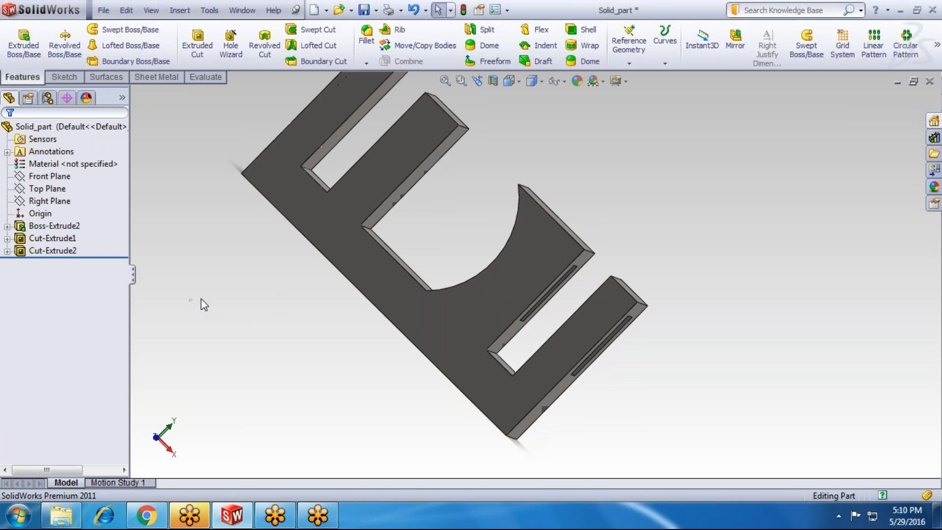
pyautogui.press('Left')
pyautogui.press('Left')
pyautogui.press('Left')
pyautogui.press('Left')
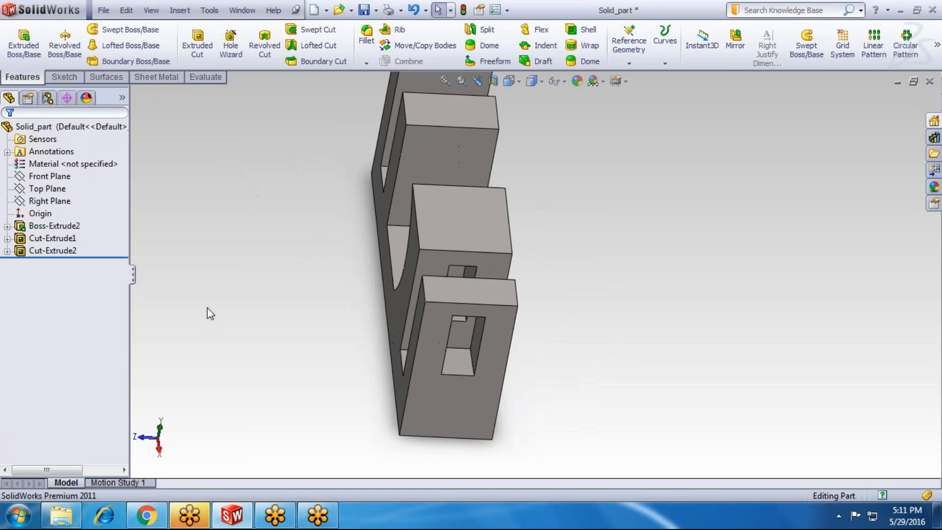
pyautogui.press('Left')
pyautogui.press('Left')
pyautogui.press('Left')
pyautogui.press('Left')
pyautogui.press('Right')
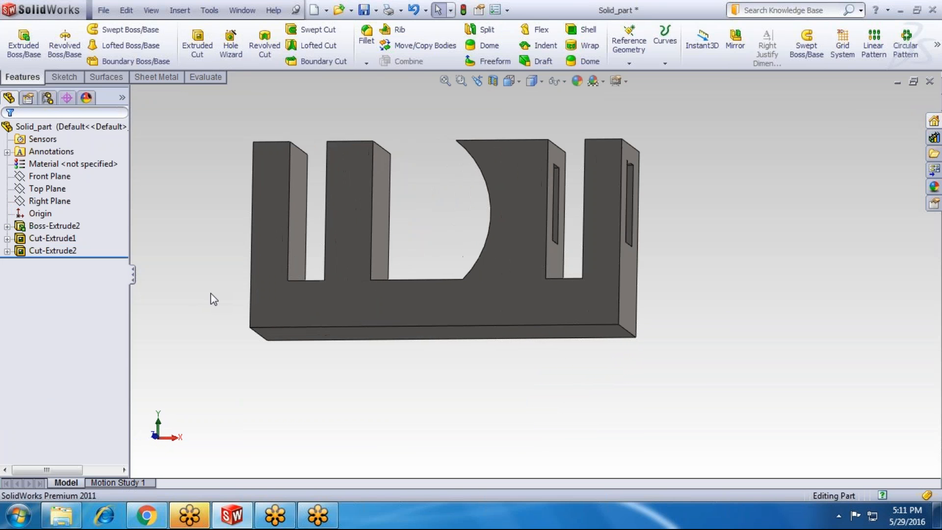
pyautogui.press('Down')
pyautogui.press('Down')
pyautogui.press('Right')
pyautogui.press('Right')
pyautogui.press('Right')
pyautogui.press('Right')
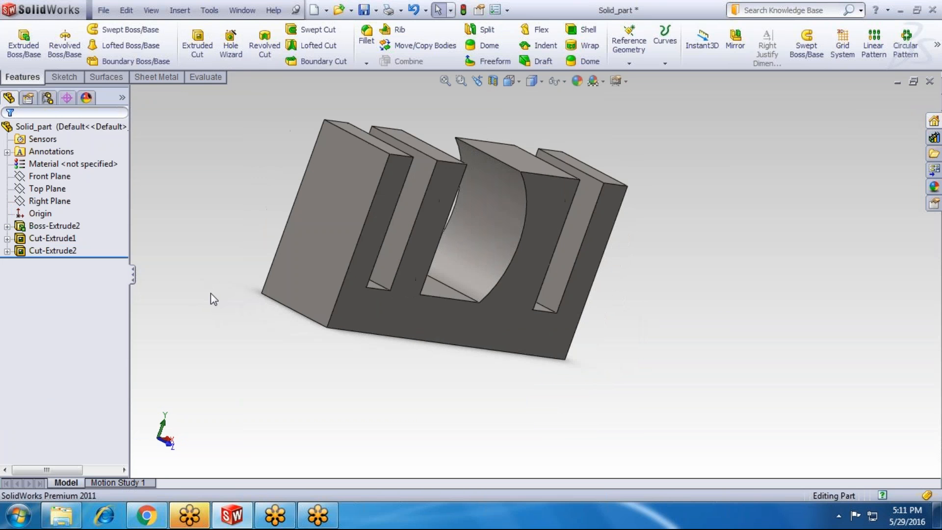
pyautogui.press('Up')
pyautogui.press('Left')
pyautogui.press('Left')
pyautogui.press('Left')
pyautogui.press('Left')
pyautogui.press('Left')
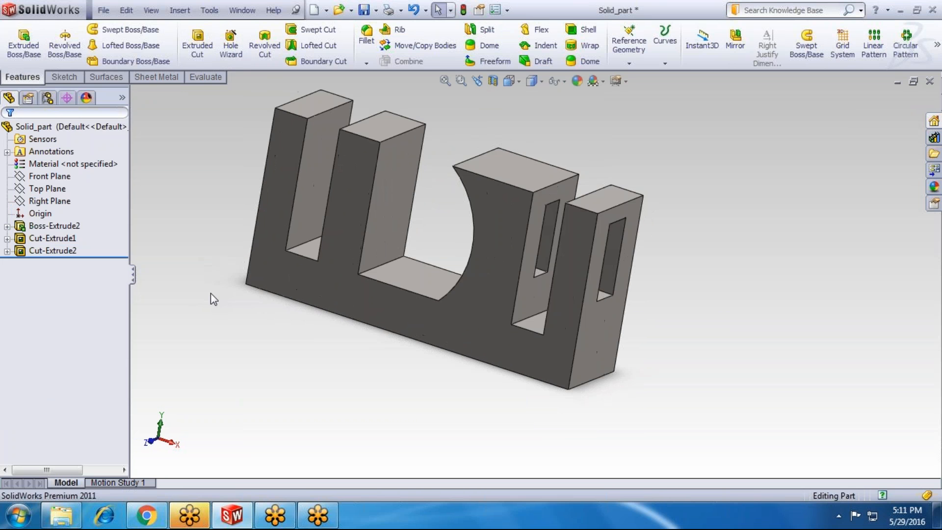
pyautogui.press('Left')
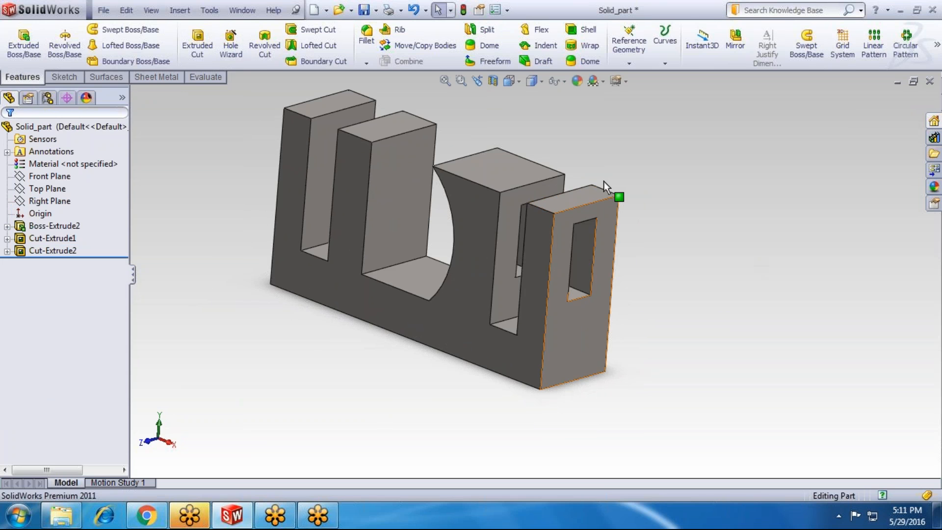
pyautogui.moveTo(690, 343); pyautogui.dragTo(758, 322, button='middle')
pyautogui.rightClick(758, 322)
pyautogui.click(608, 314)
pyautogui.moveTo(579, 314); pyautogui.dragTo(577, 343, button='middle')
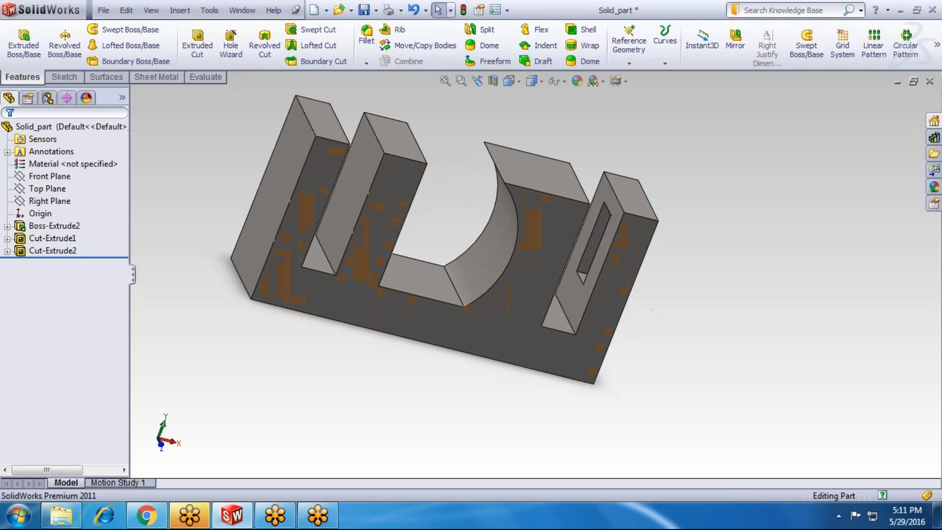
# Delete both extruded cuts, their sketches and the base extrusion, keeping only the base rectangle's sketch
pyautogui.click(40, 248)
pyautogui.press('Delete')
pyautogui.click(48, 251)
pyautogui.press('Delete')
pyautogui.click(51, 237)
pyautogui.press('Delete')
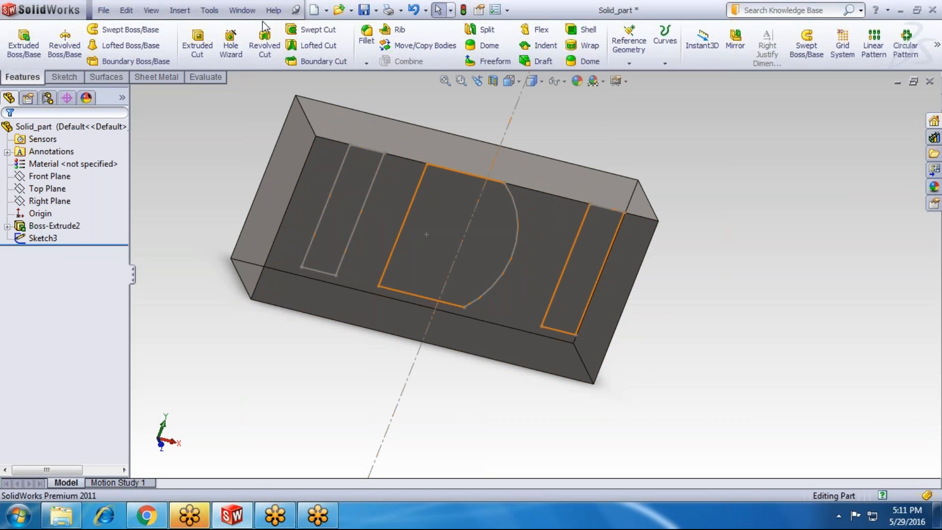
pyautogui.click(43, 239)
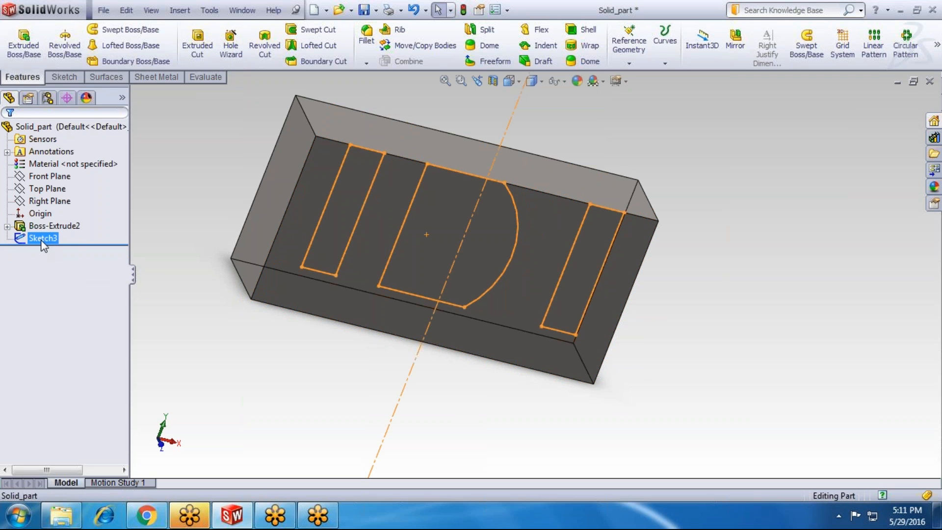
pyautogui.press('Delete')
pyautogui.rightClick(40, 226)
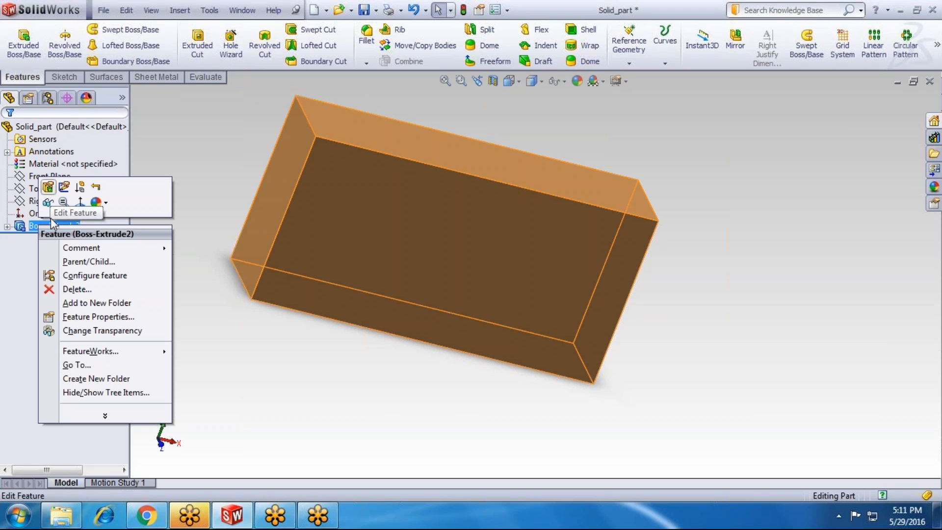
pyautogui.click(77, 289)
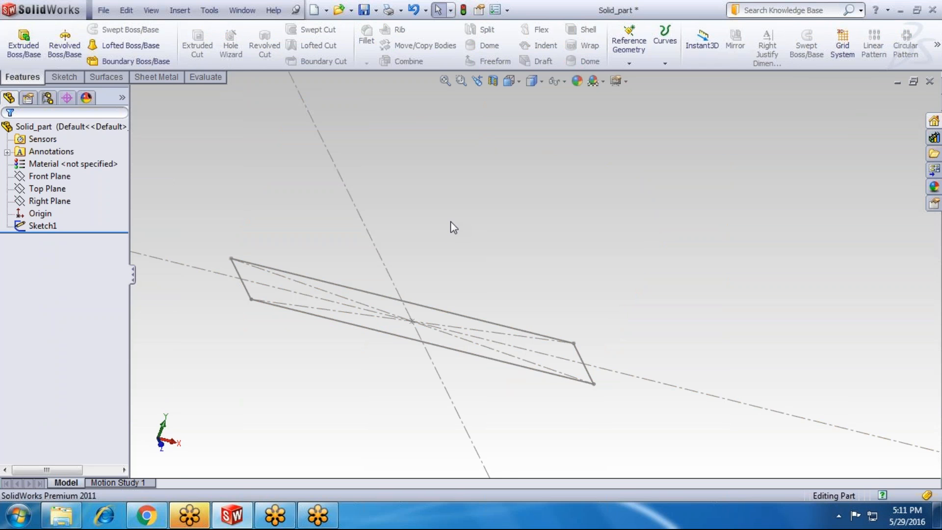
# Set up a Blind boss extrusion of the base rectangle in isometric view, with a depth of 50 mm
pyautogui.hotkey('ctrl', '7')
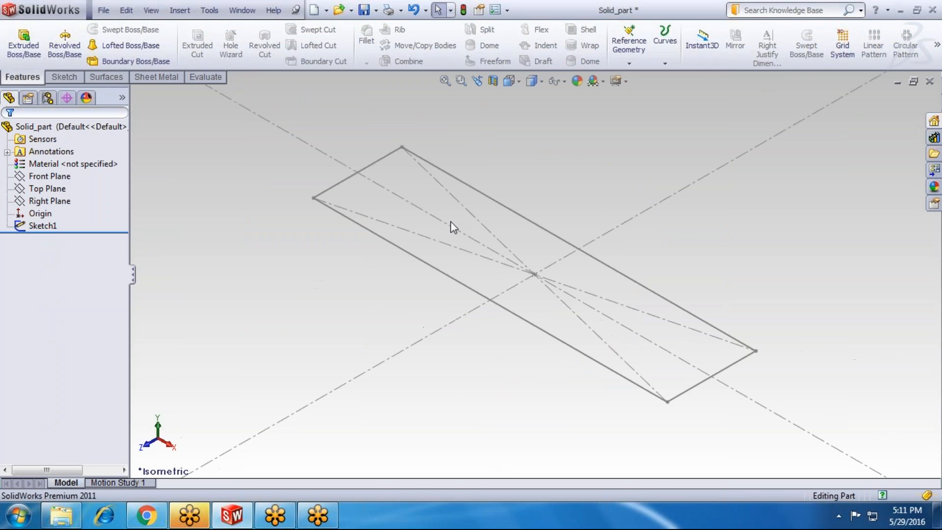
pyautogui.click(37, 46)
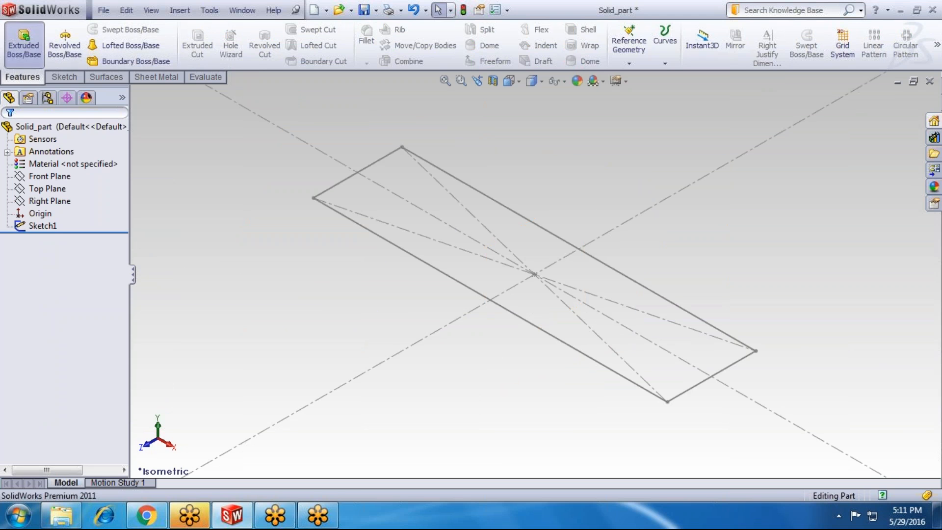
pyautogui.click(382, 242)
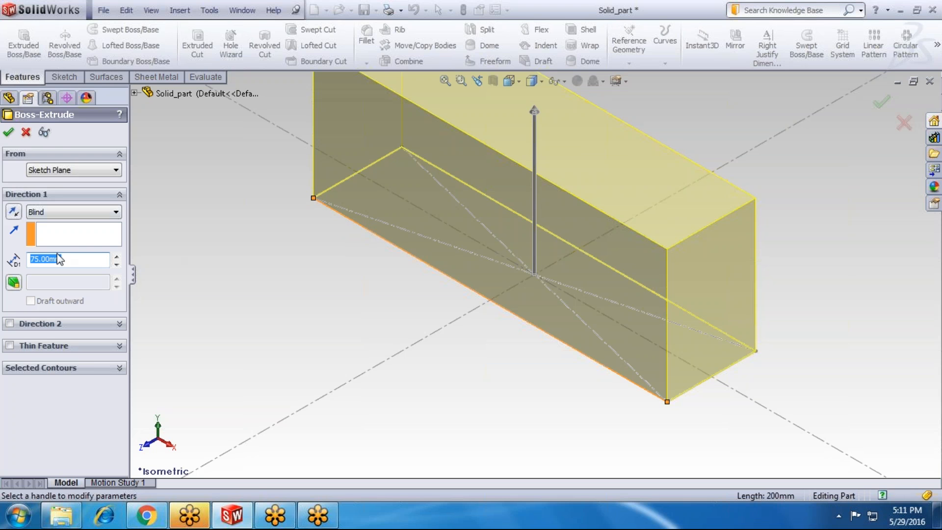
pyautogui.write('50')
pyautogui.press('Return')
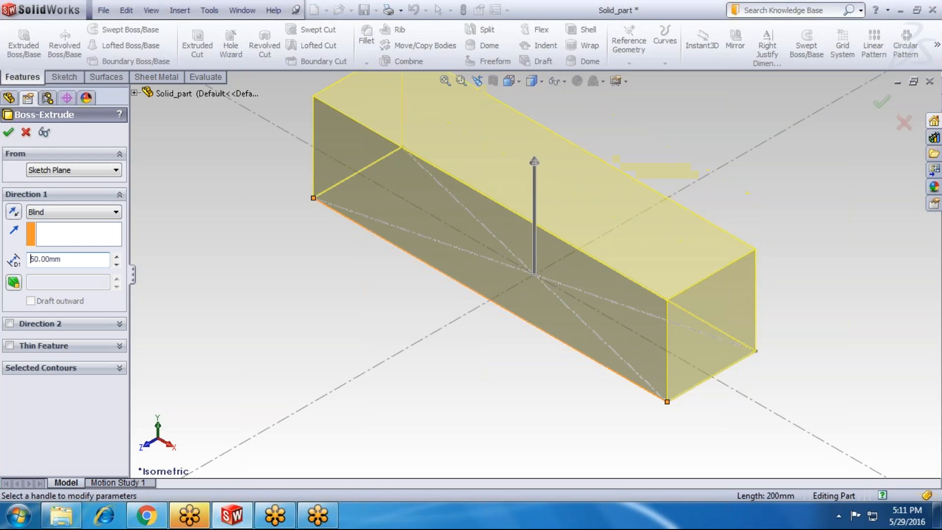
# Check the extrusion's detailed preview, and enable a One-Direction Thin Feature with the wall reversed to the inside of the rectangle
pyautogui.click(43, 135)
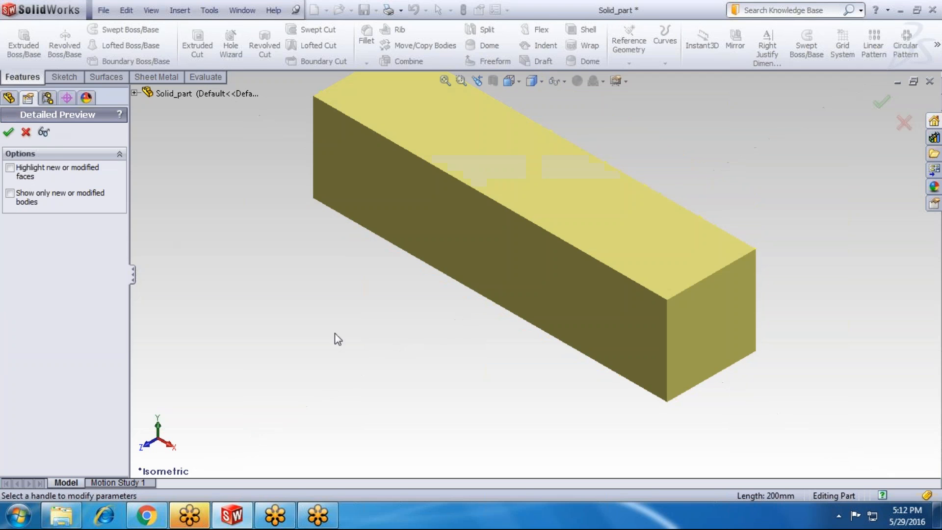
pyautogui.click(43, 135)
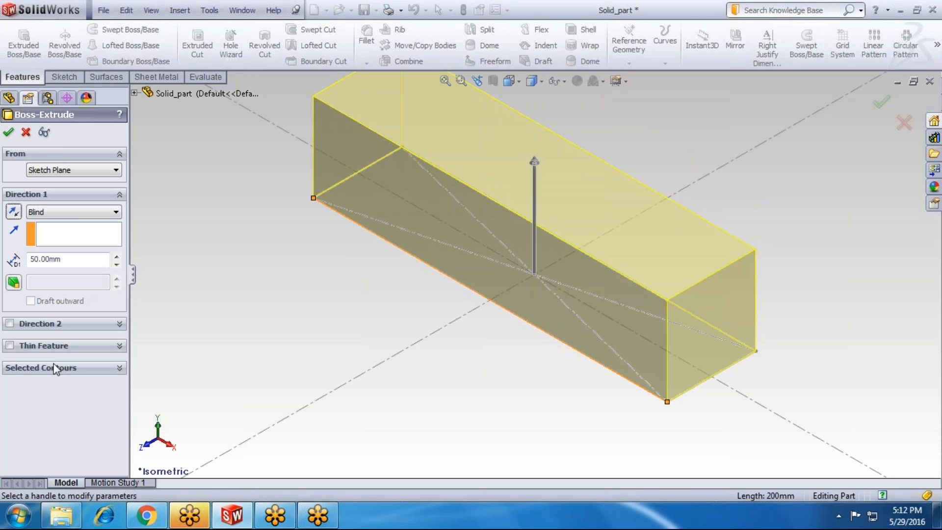
pyautogui.click(10, 345)
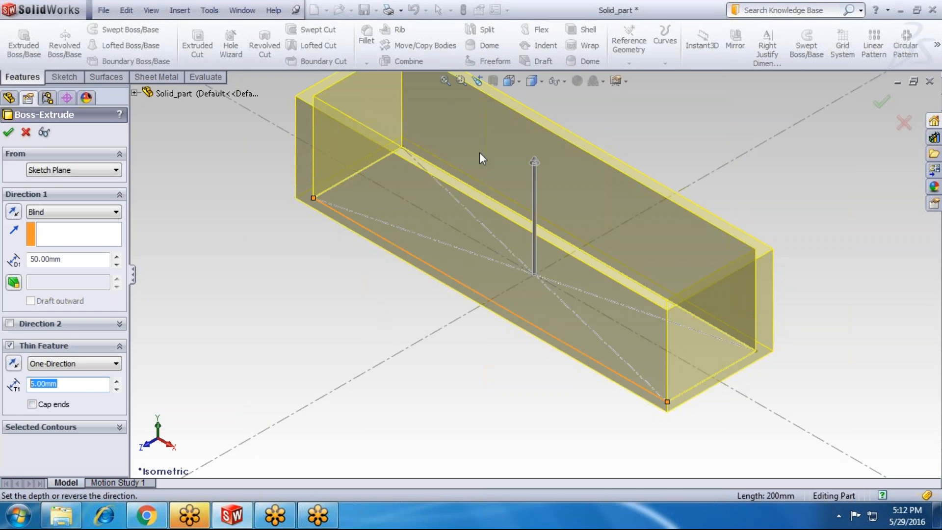
pyautogui.click(14, 364)
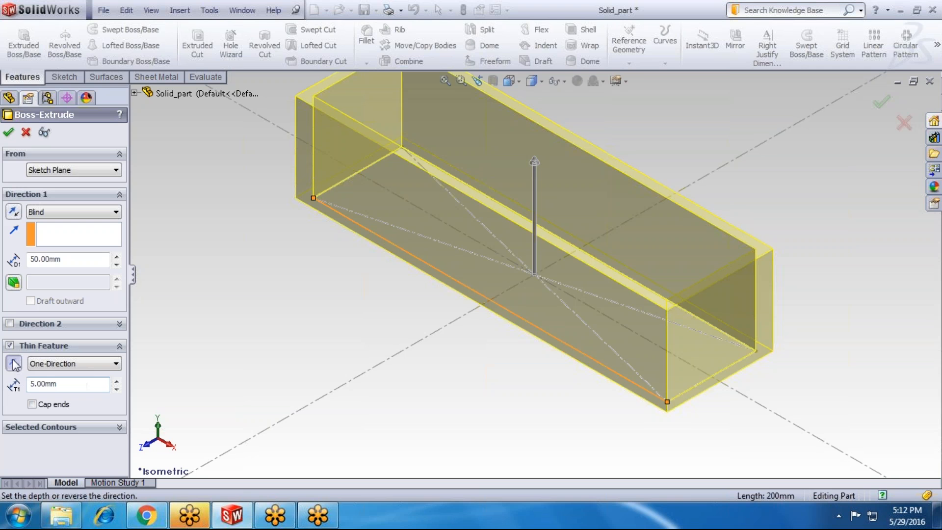
pyautogui.click(14, 362)
pyautogui.click(13, 362)
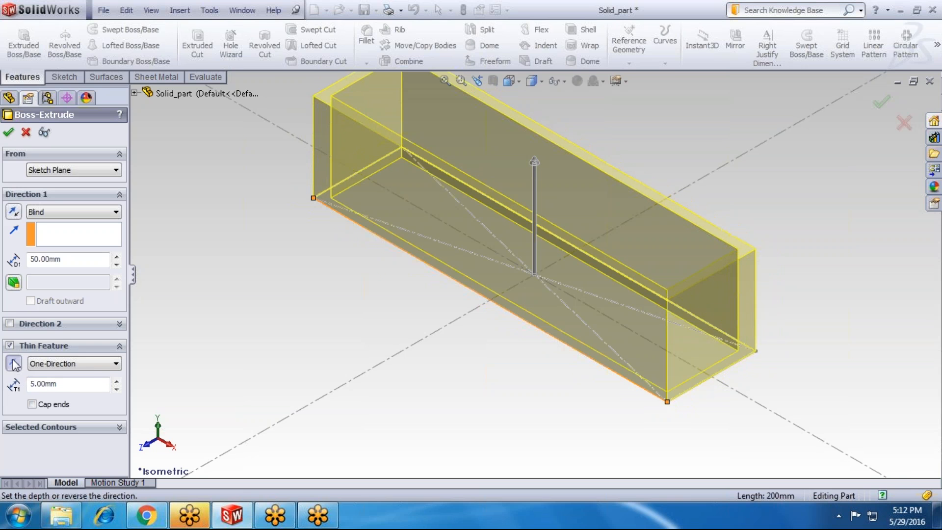
# Set the thin wall thickness to 3 mm and change the thin type to Mid-Plane
pyautogui.click(53, 386)
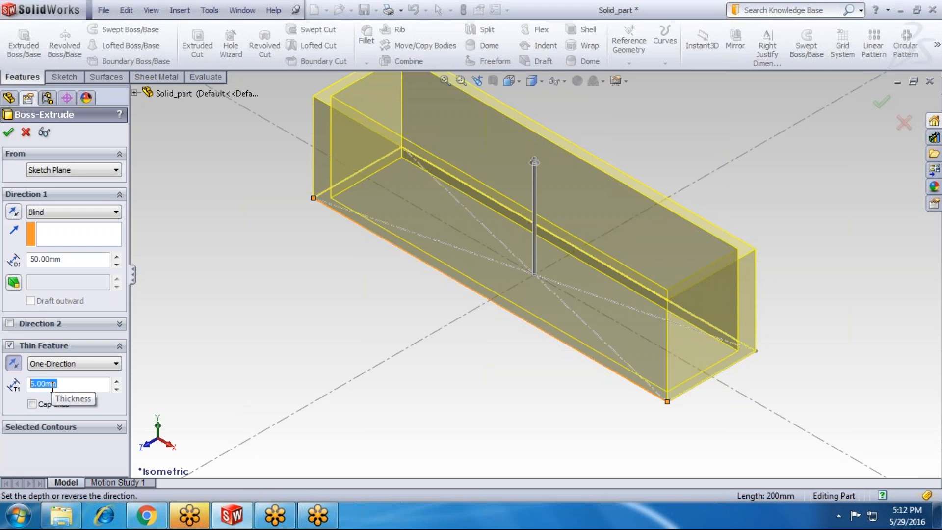
pyautogui.write('3')
pyautogui.press('Return')
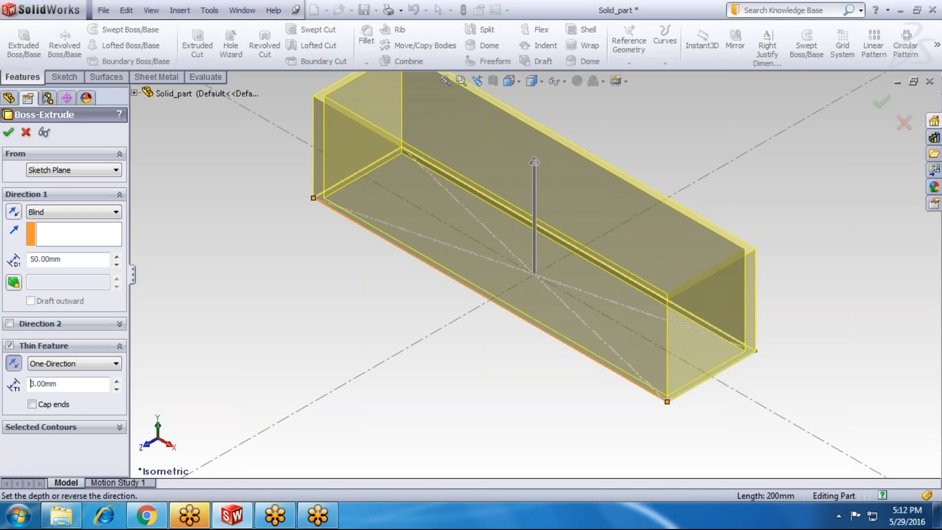
pyautogui.click(81, 366)
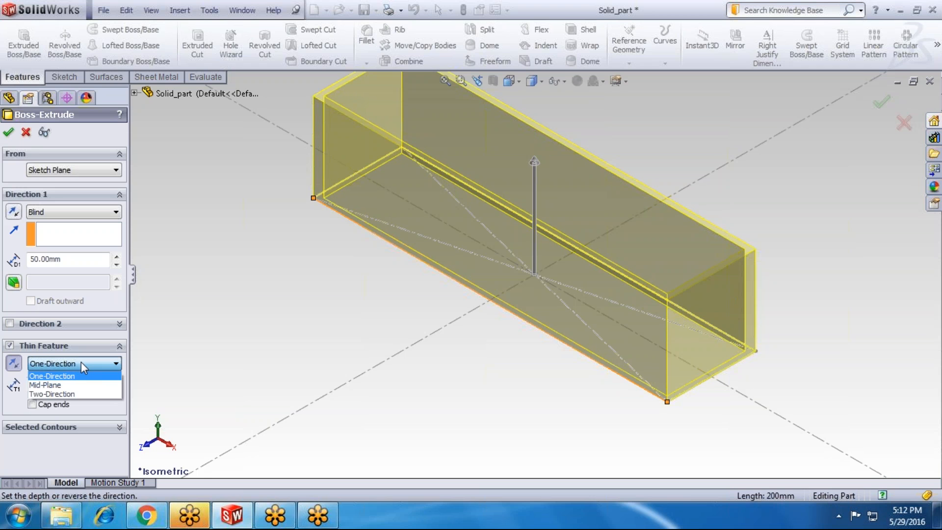
pyautogui.click(57, 385)
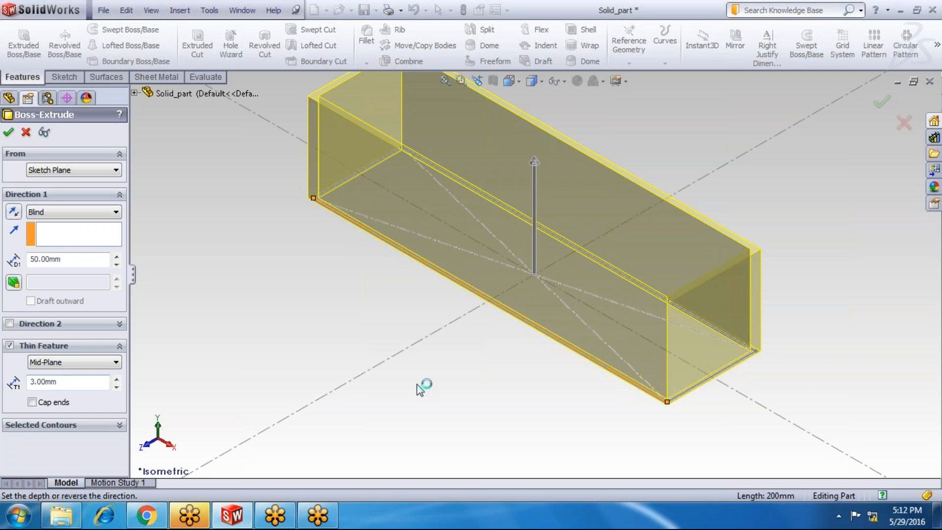
pyautogui.click(9, 324)
pyautogui.click(9, 324)
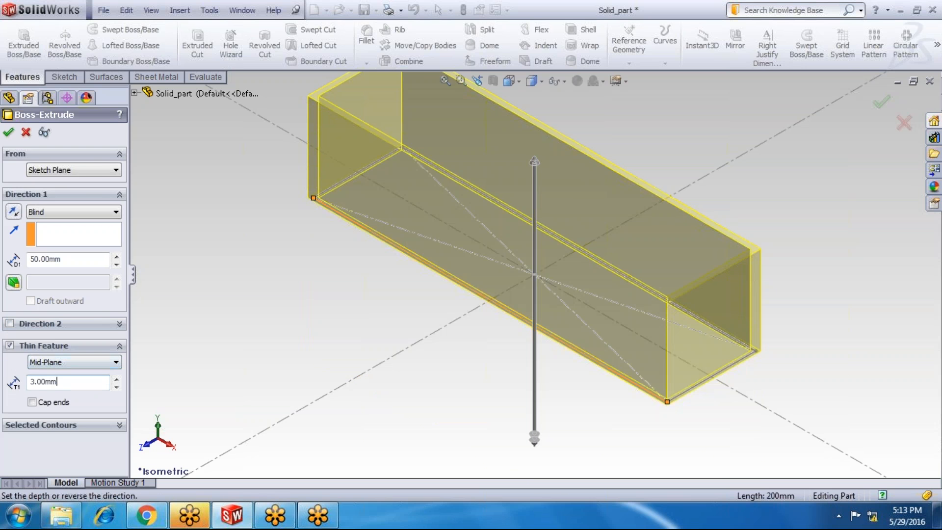
# Change the thin type to Two-Direction with wall thicknesses of 5 mm for T1 and 10 mm for T2
pyautogui.click(46, 363)
pyautogui.click(48, 392)
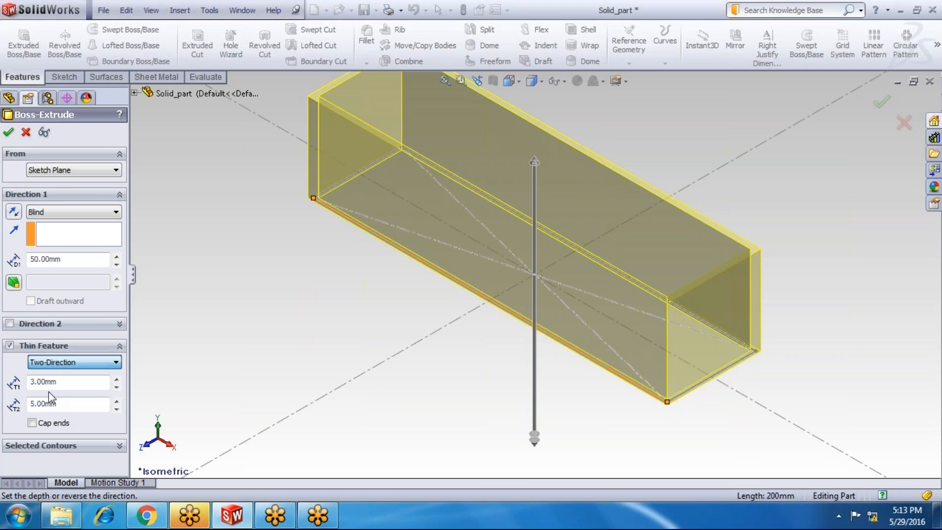
pyautogui.doubleClick(30, 406)
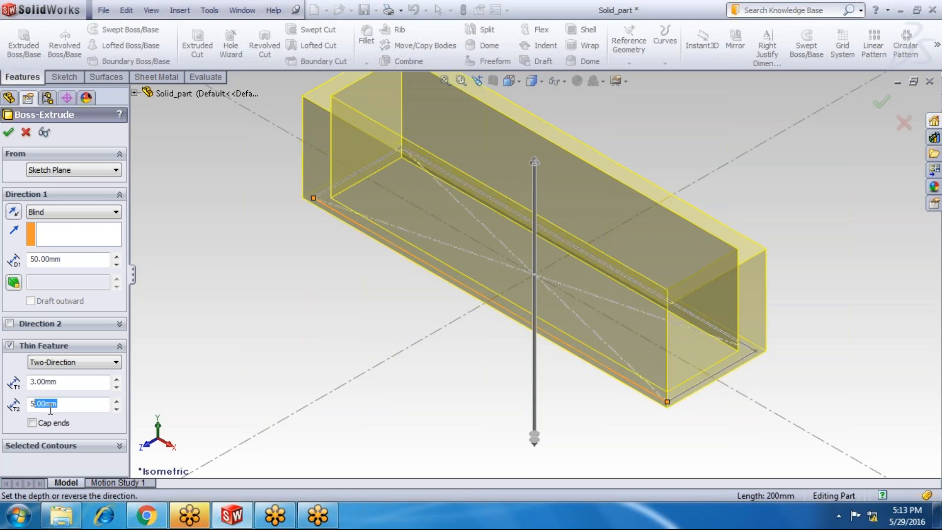
pyautogui.doubleClick(61, 381)
pyautogui.write('5')
pyautogui.press('Return')
pyautogui.doubleClick(61, 404)
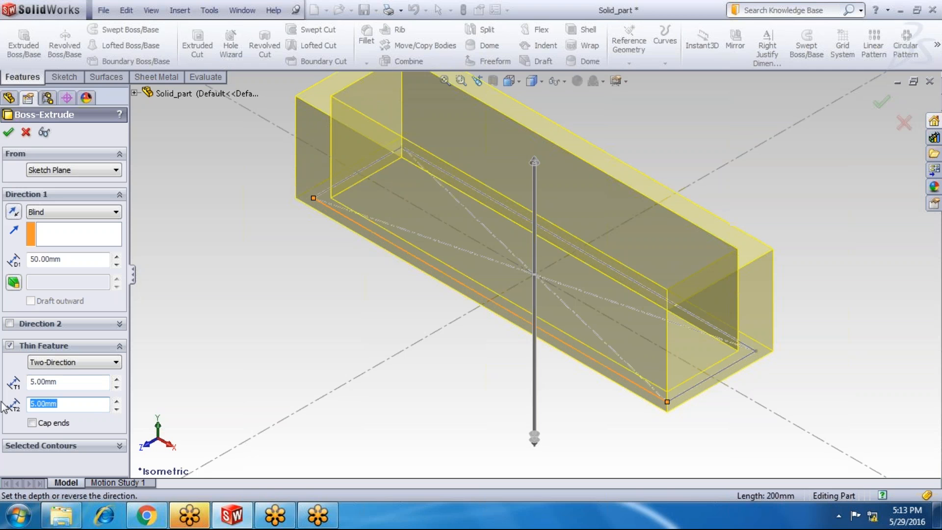
pyautogui.write('10')
pyautogui.press('Return')
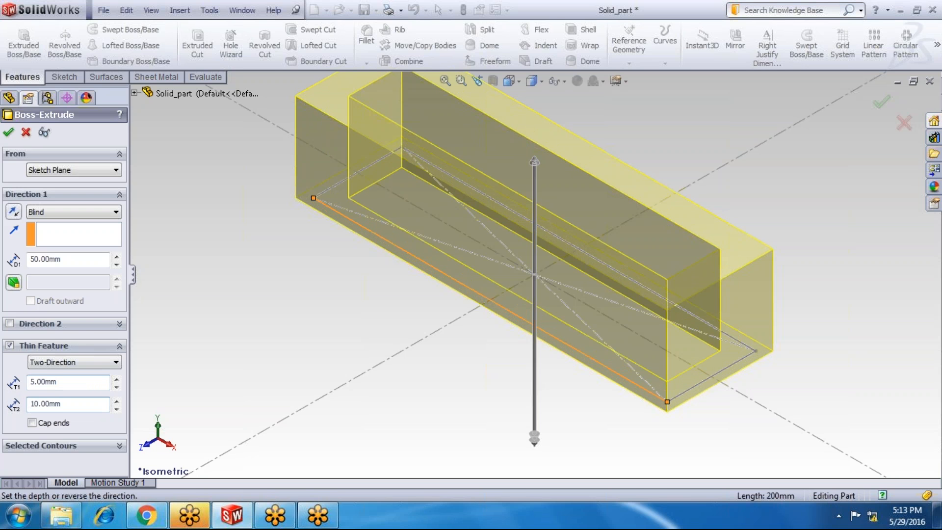
# Set the T2 wall thickness to 5 mm and return the thin type to One-Direction
pyautogui.doubleClick(33, 402)
pyautogui.write('5')
pyautogui.press('Return')
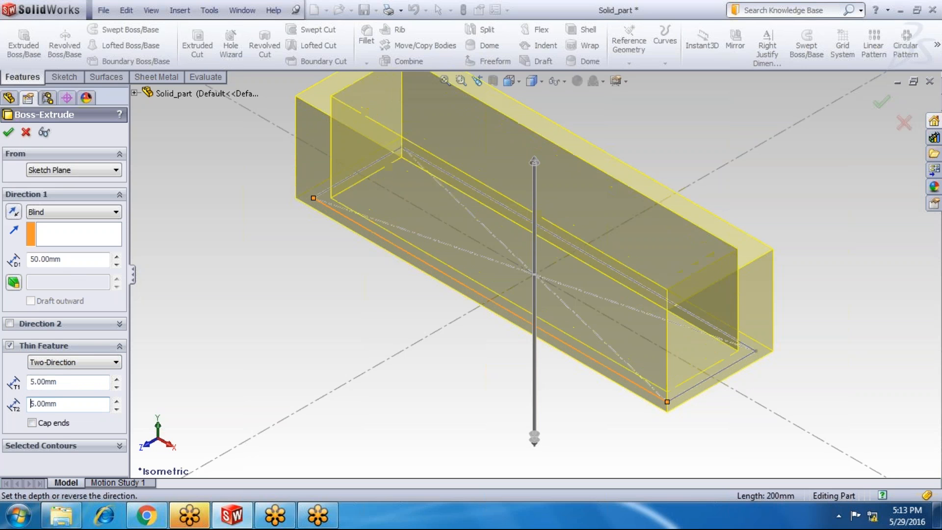
pyautogui.click(74, 362)
pyautogui.click(46, 372)
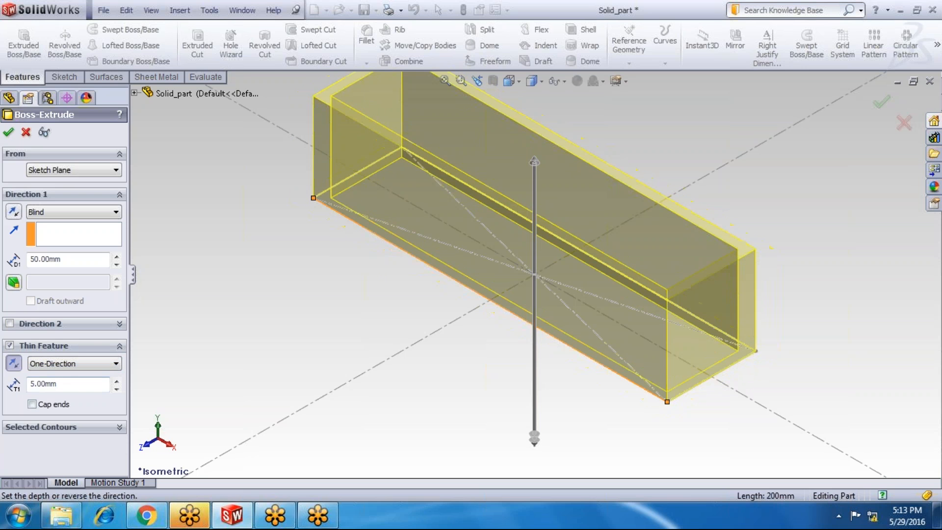
# Cap the ends of the thin extrusion with a 2 mm cap thickness and accept the feature
pyautogui.click(31, 404)
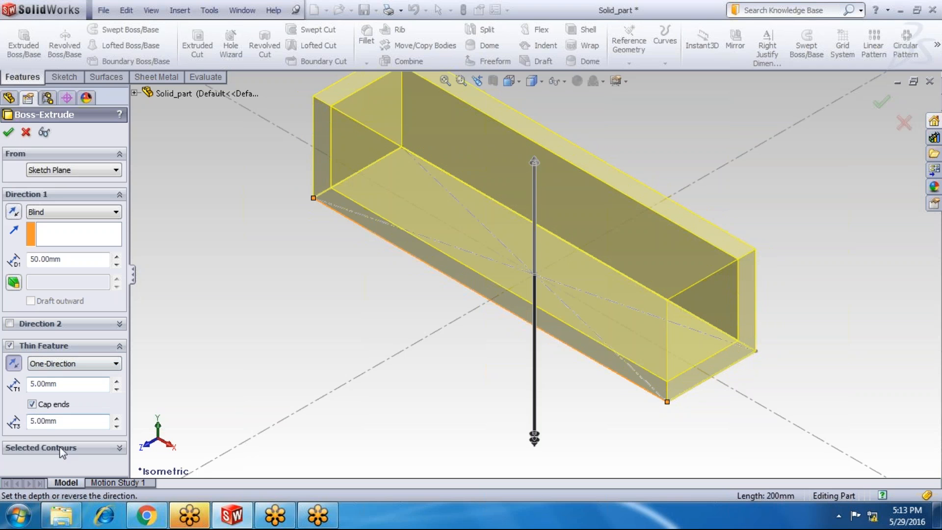
pyautogui.press('Tab')
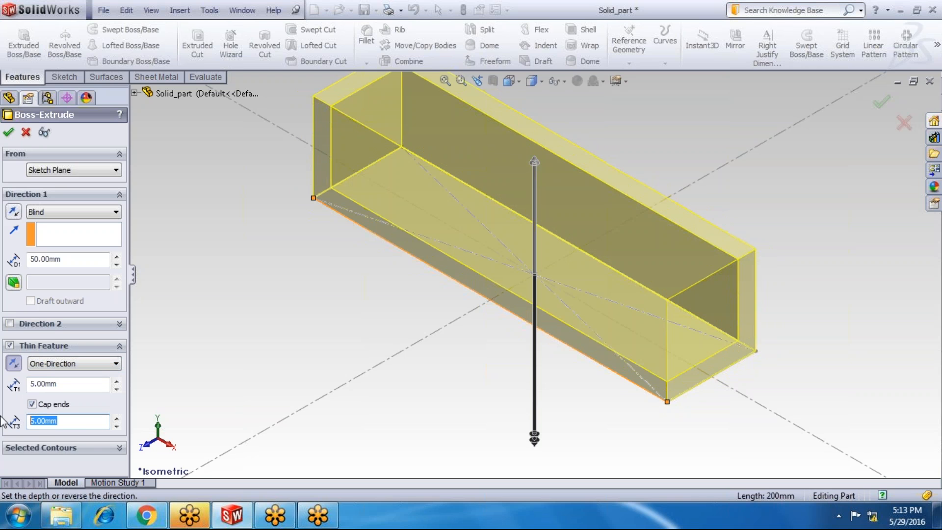
pyautogui.write('2')
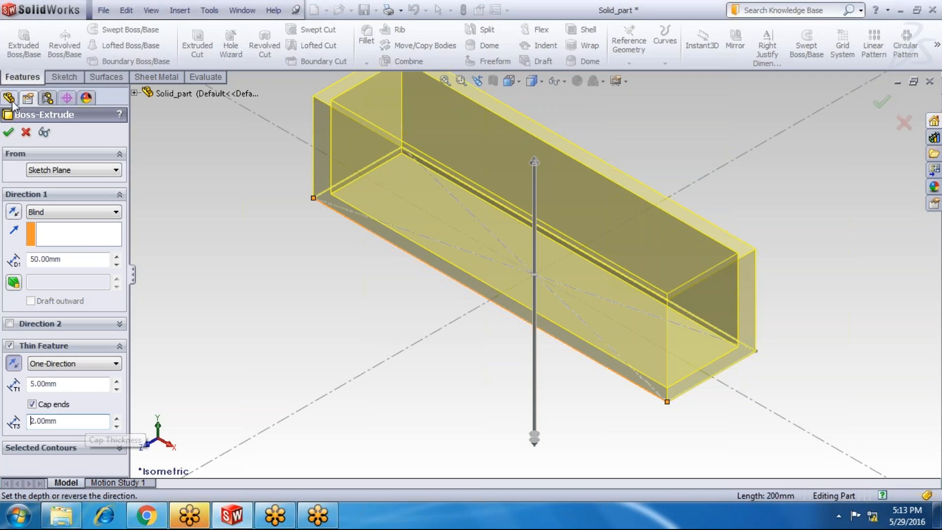
pyautogui.press('Return')
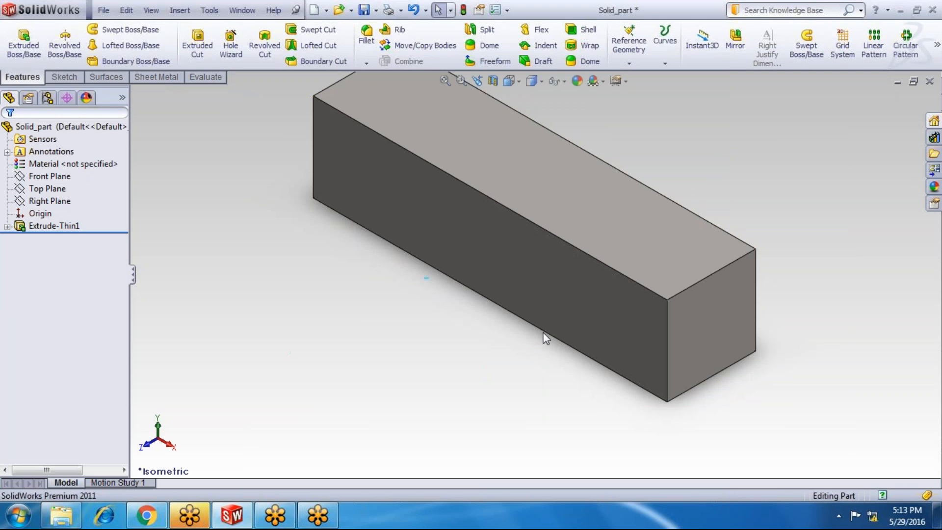
# Examine the capped block from other angles and highlight the thin extrusion to view its inner walls
pyautogui.click(530, 340)
pyautogui.moveTo(530, 340); pyautogui.dragTo(510, 197, button='middle')
pyautogui.moveTo(480, 270); pyautogui.dragTo(490, 319, button='middle')
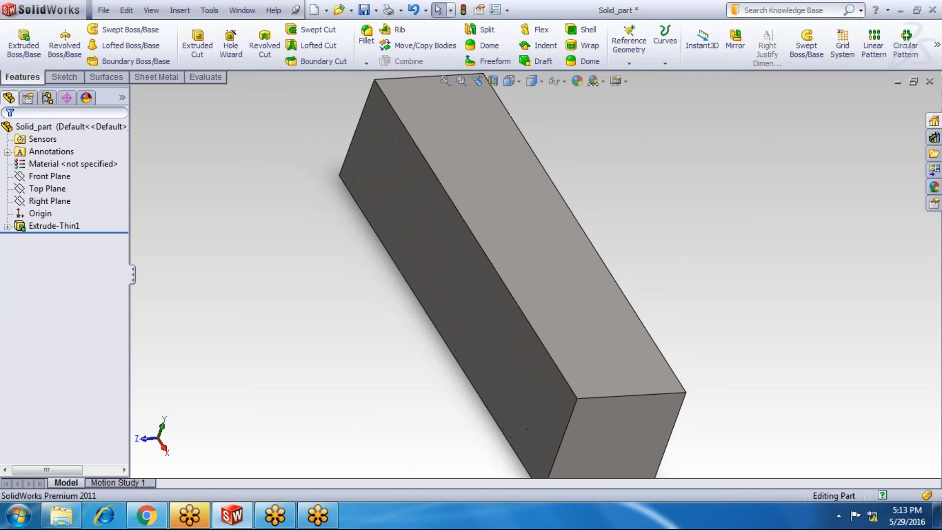
pyautogui.click(47, 227)
pyautogui.rightClick(47, 229)
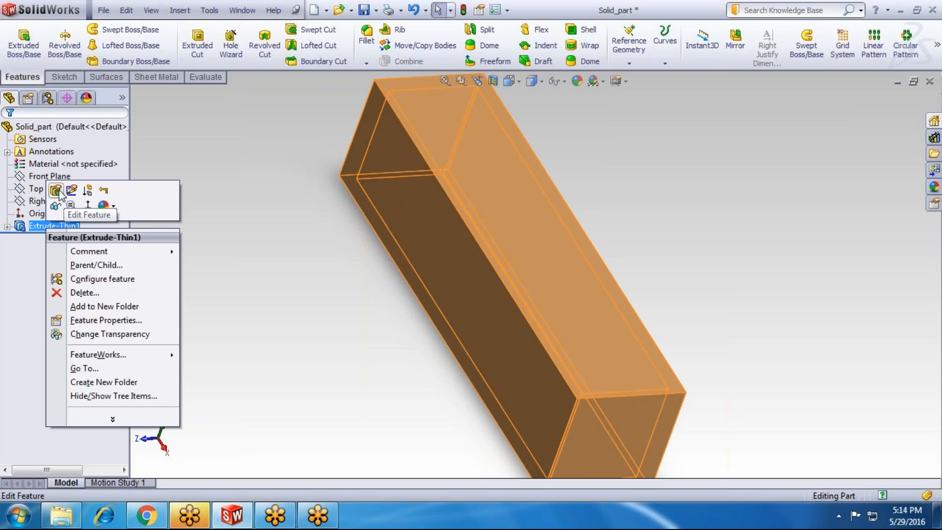
pyautogui.click(223, 253)
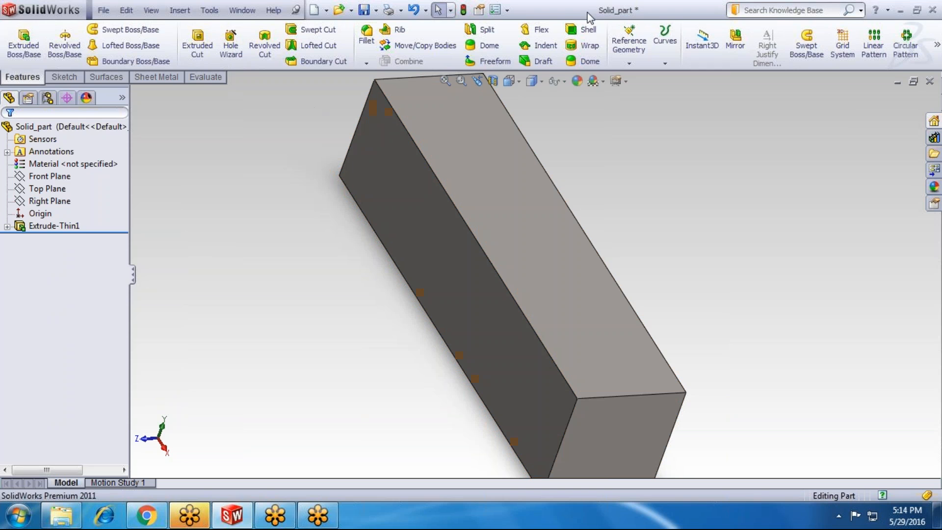